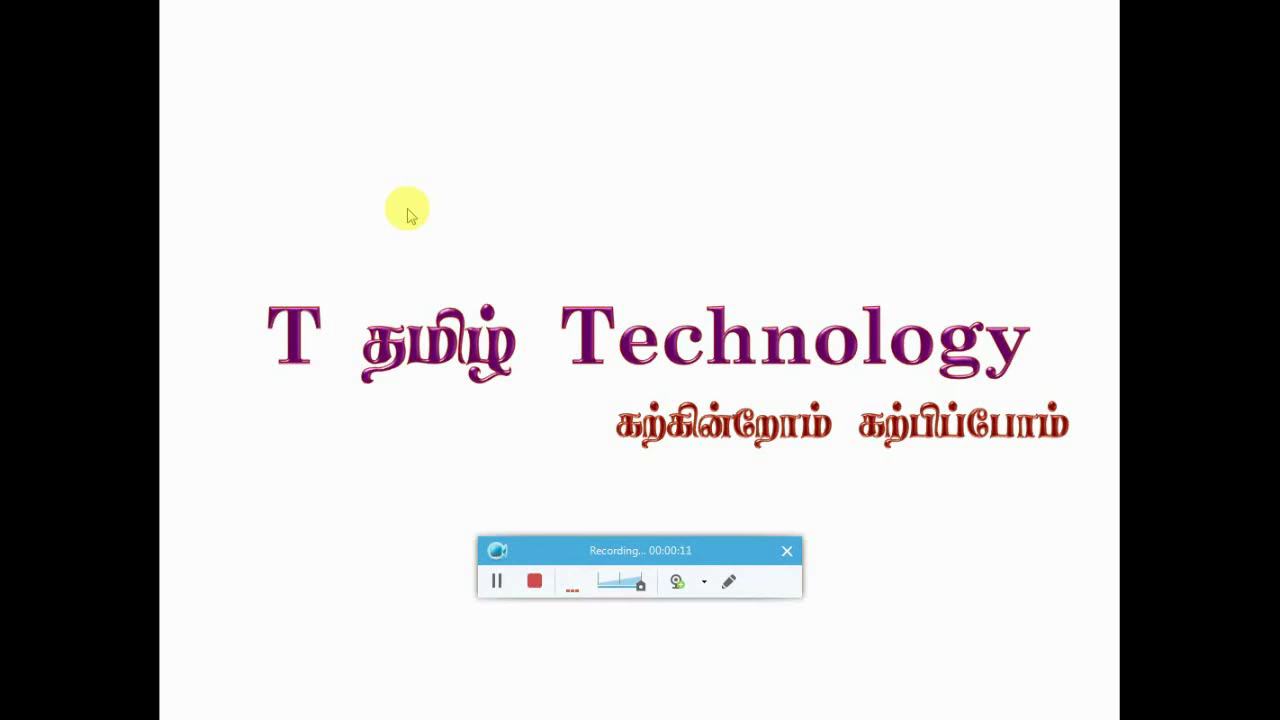
Bring the 10 tips.xlsx workbook to the front from the Excel taskbar button.
key(super)
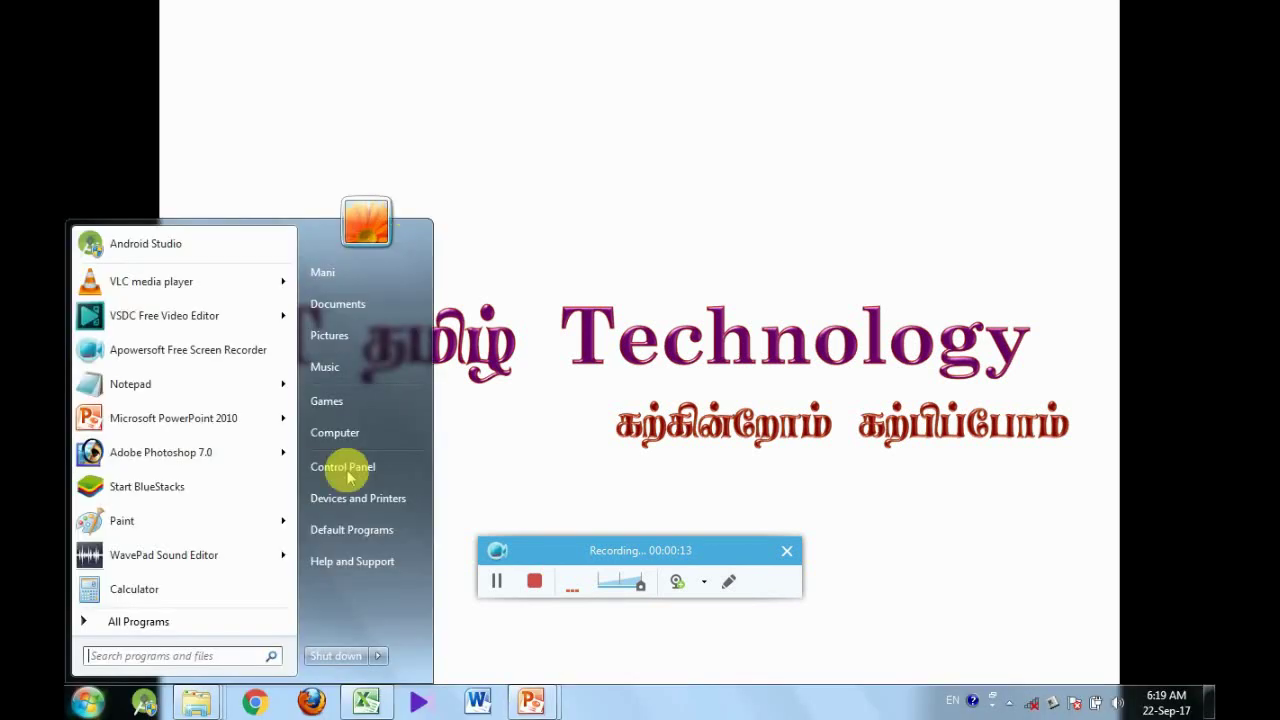
click(367, 703)
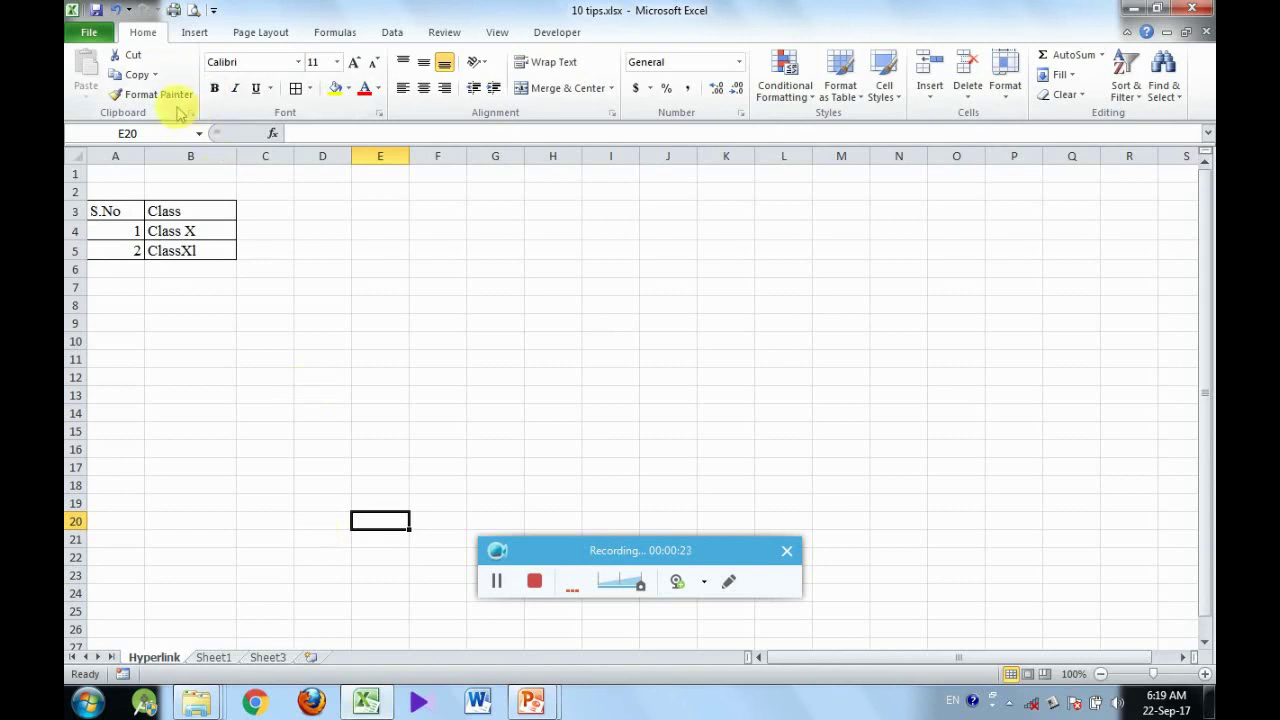
On Sheet1, fill the Class X title C3 yellow and the Marks header E4 dark blue.
click(231, 657)
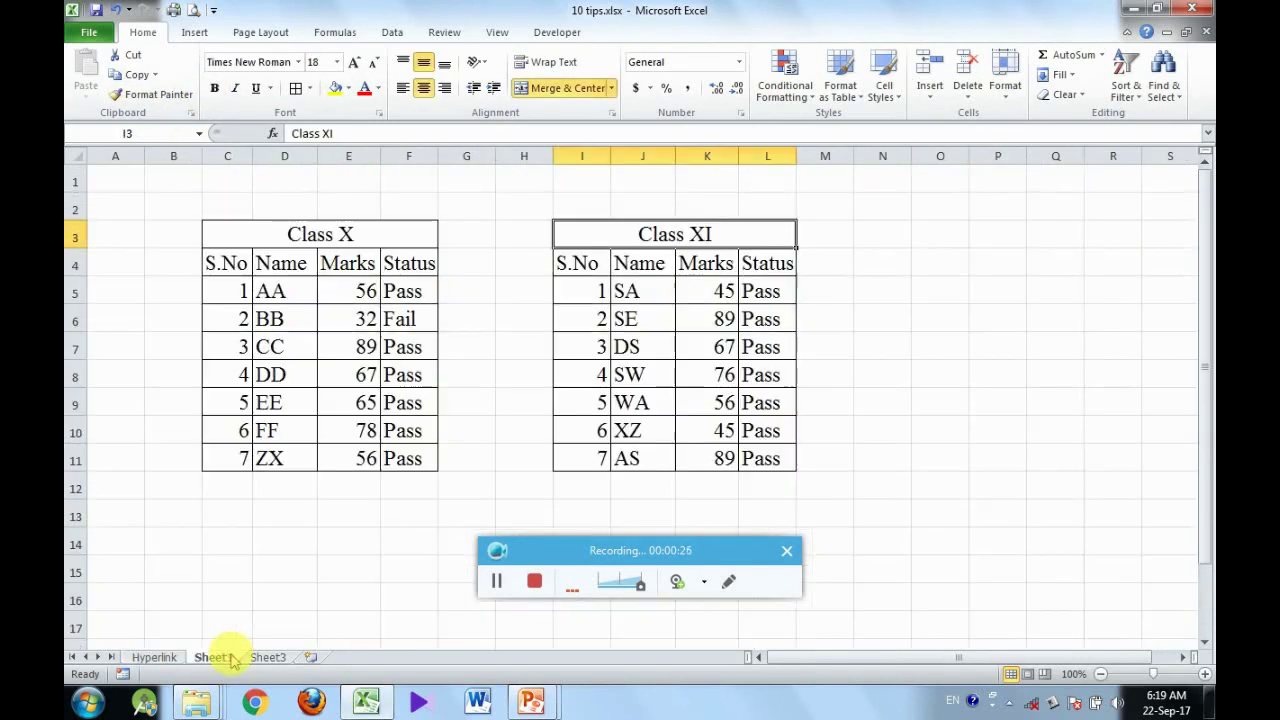
click(271, 241)
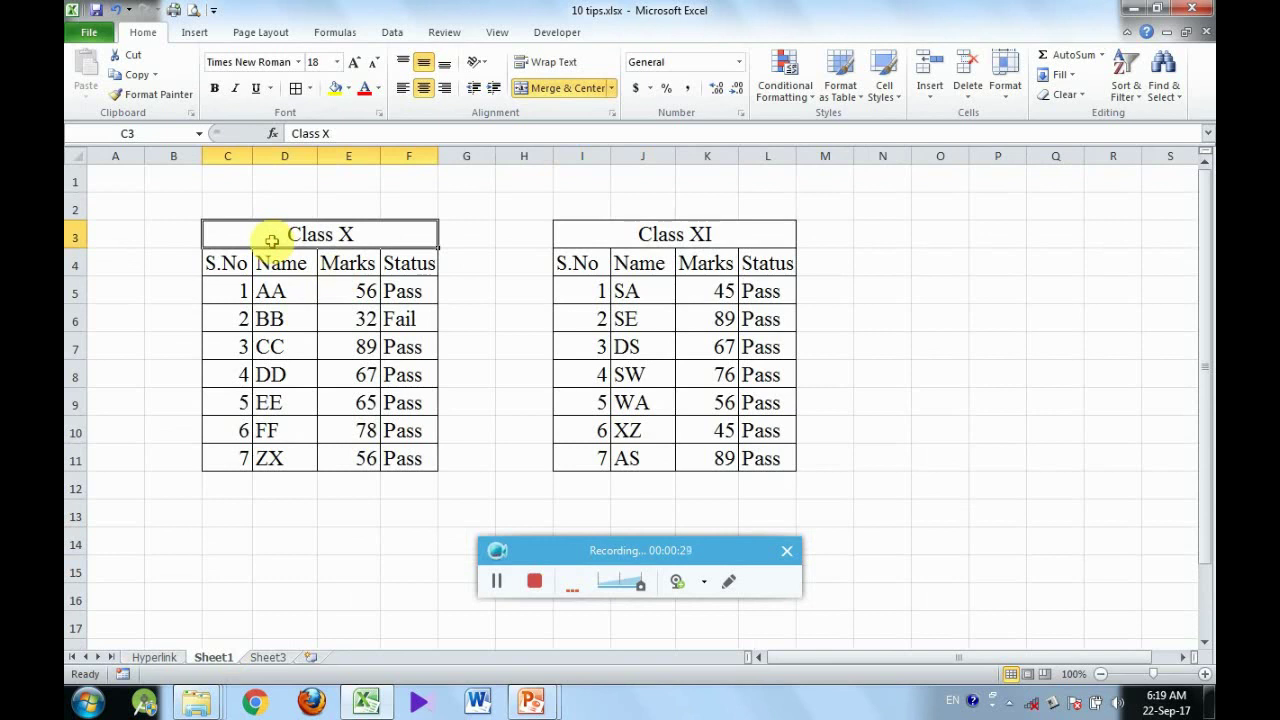
click(338, 90)
click(353, 265)
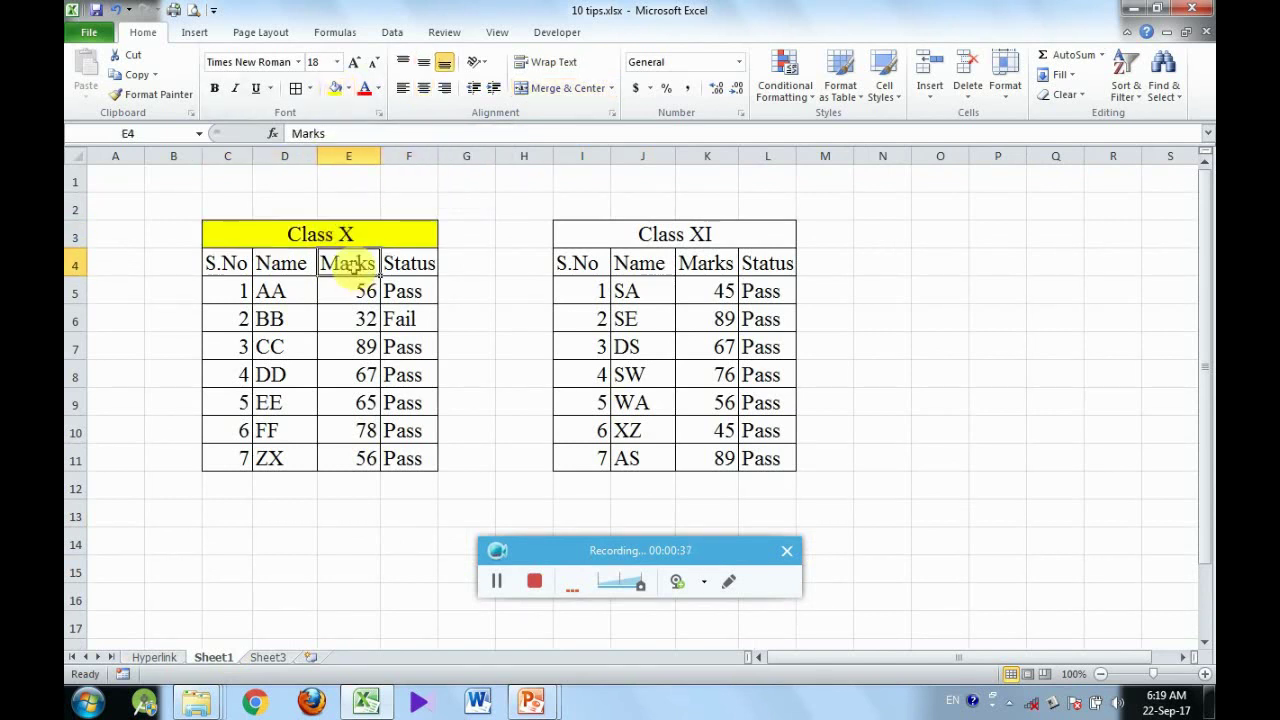
click(352, 90)
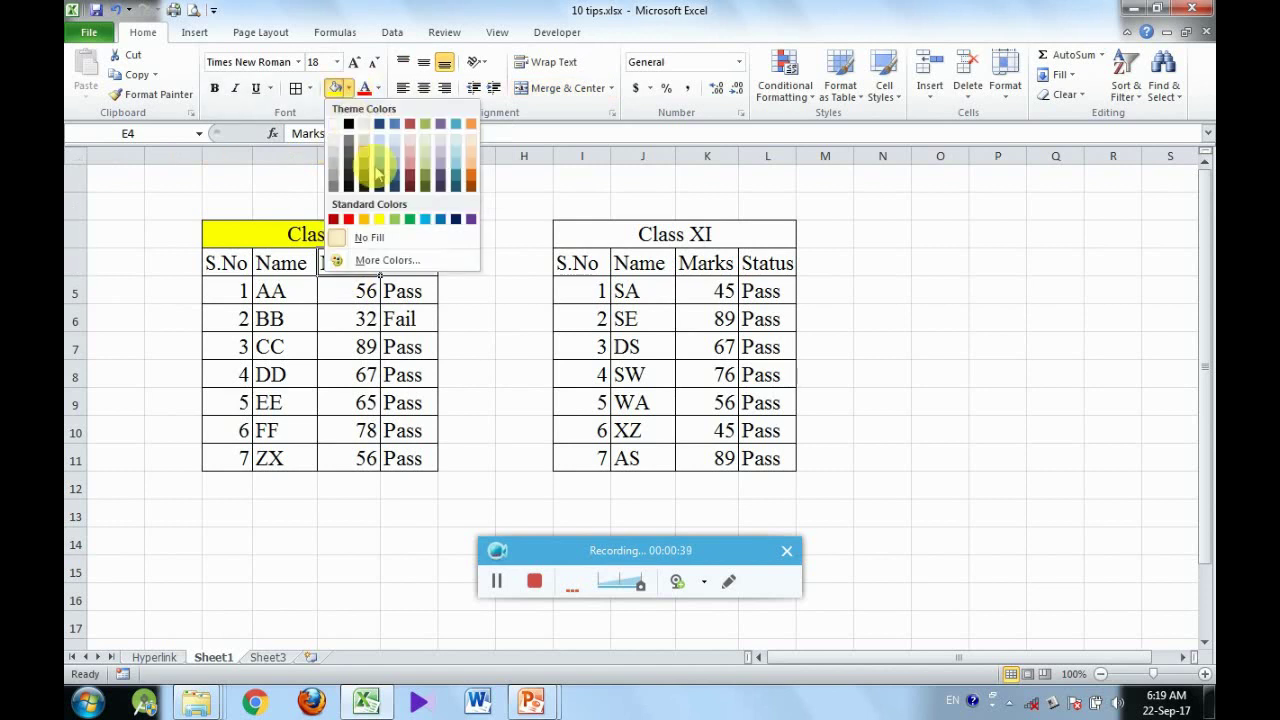
click(381, 177)
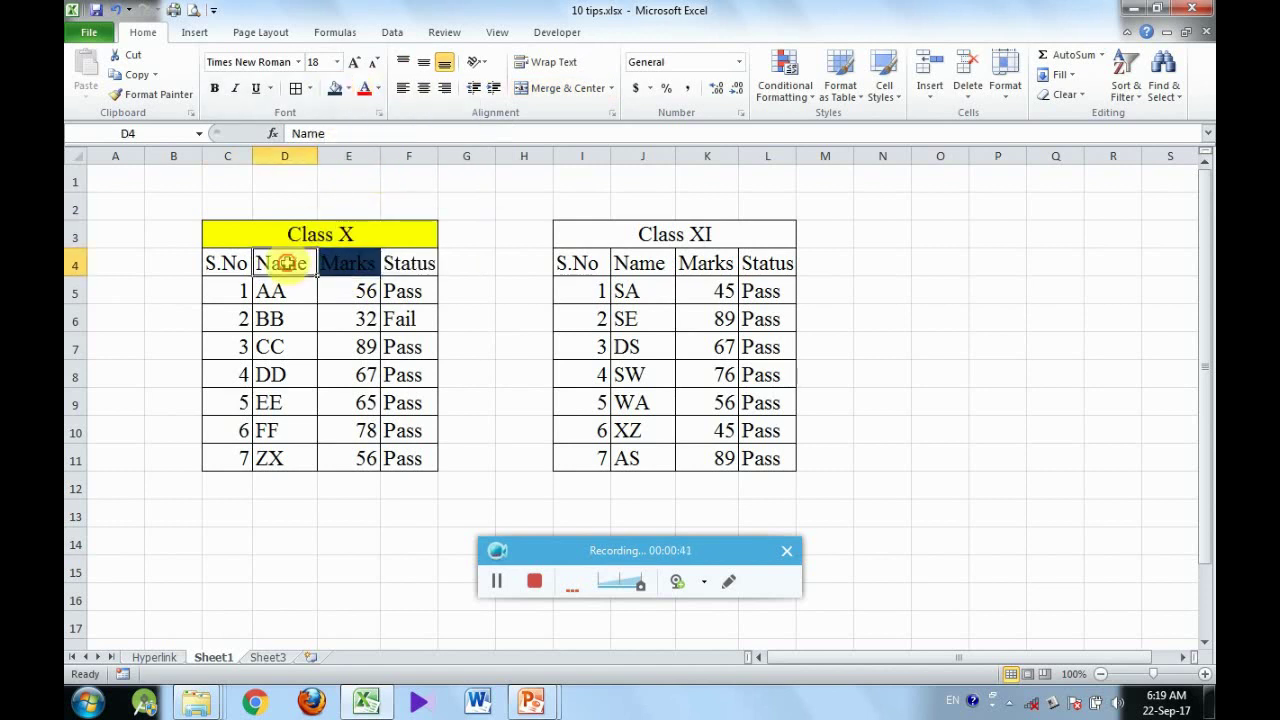
Fill the S.No and Name headers olive green and the names AA–DD teal-blue.
drag(287, 262, 225, 263)
click(352, 90)
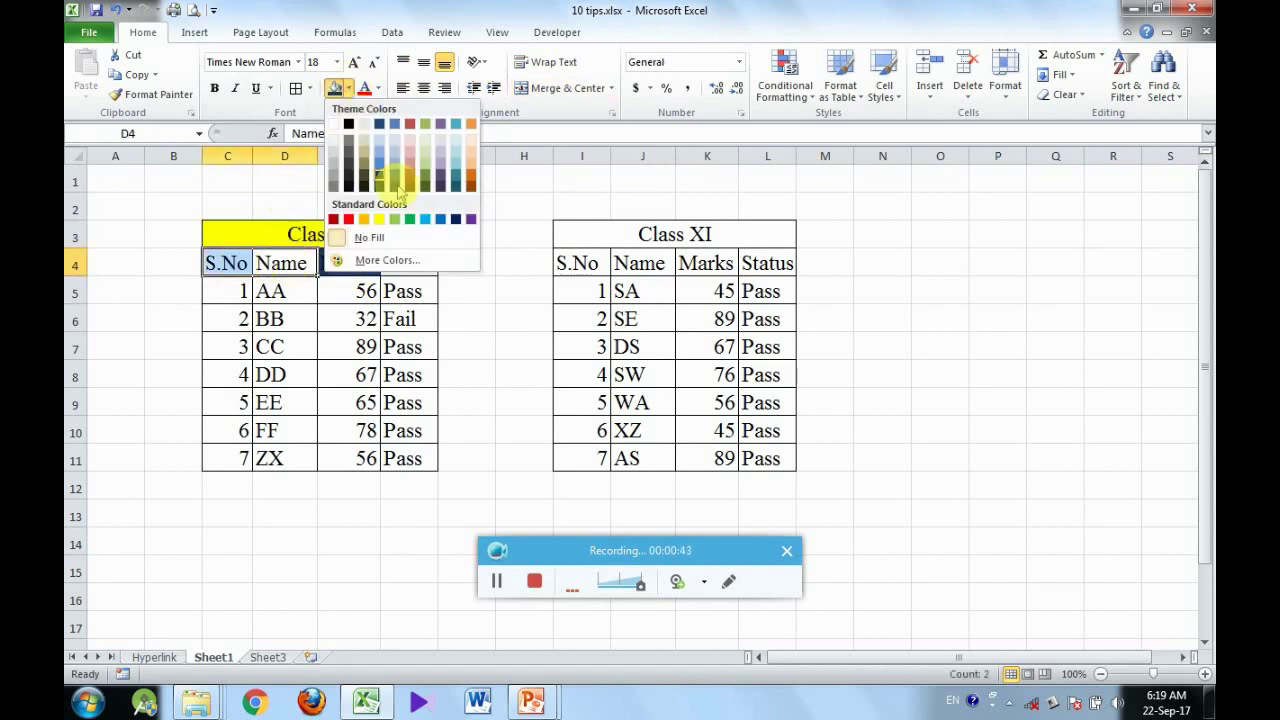
click(431, 189)
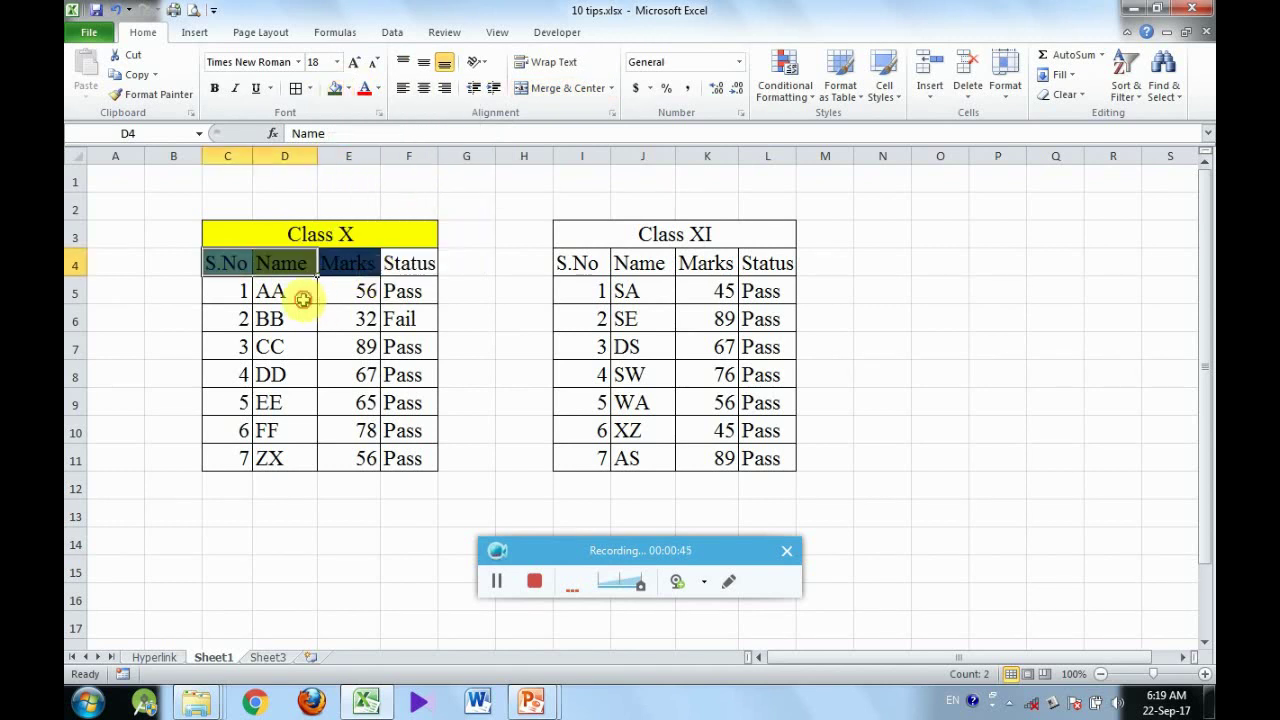
drag(298, 292, 294, 372)
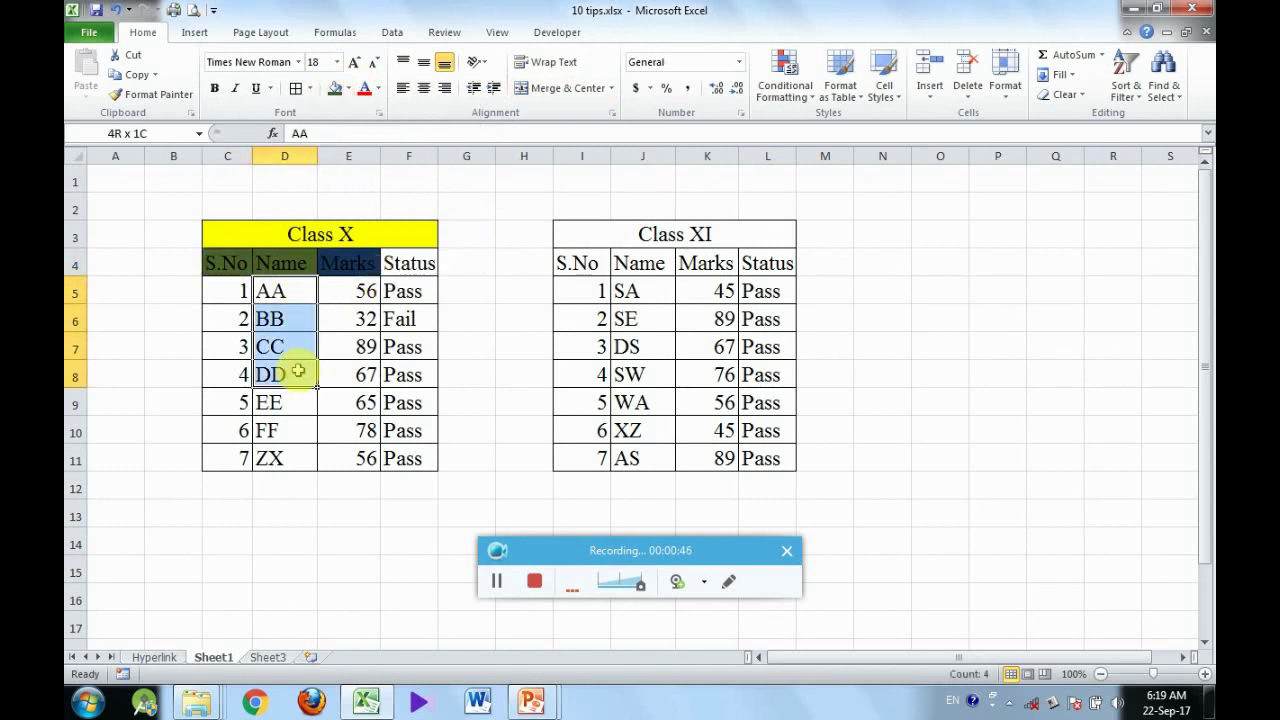
click(350, 89)
click(440, 182)
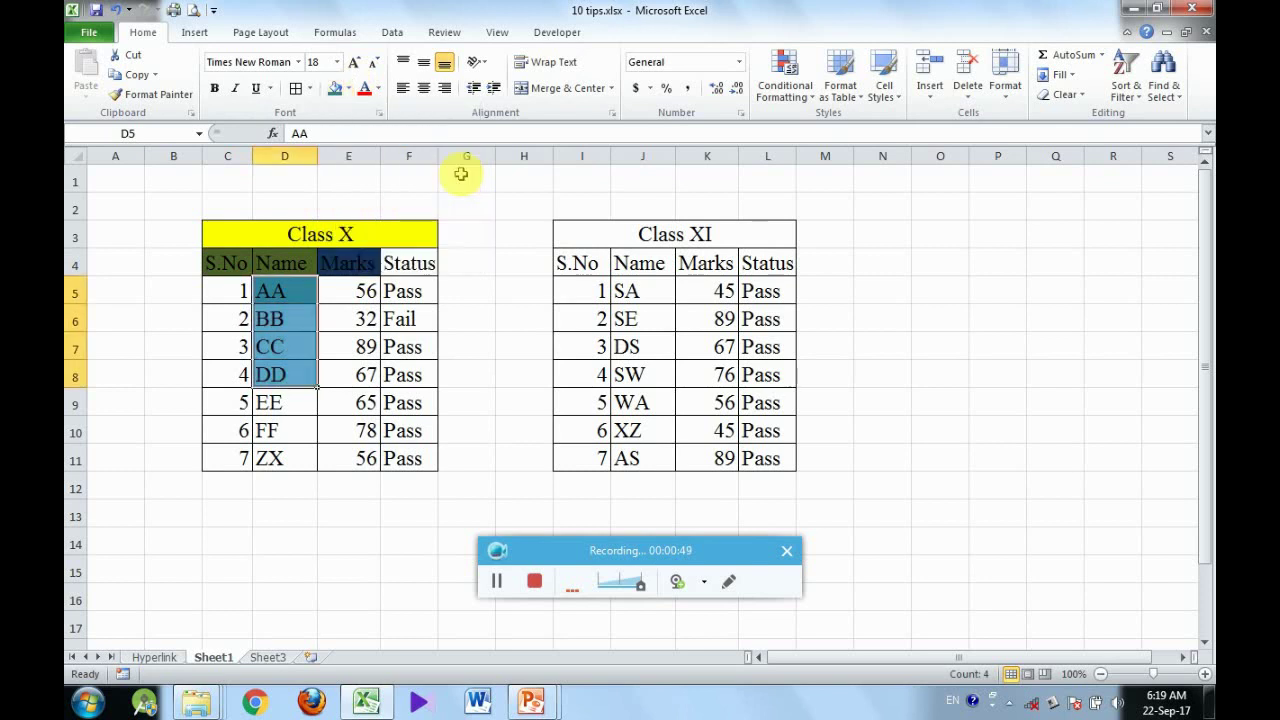
click(480, 355)
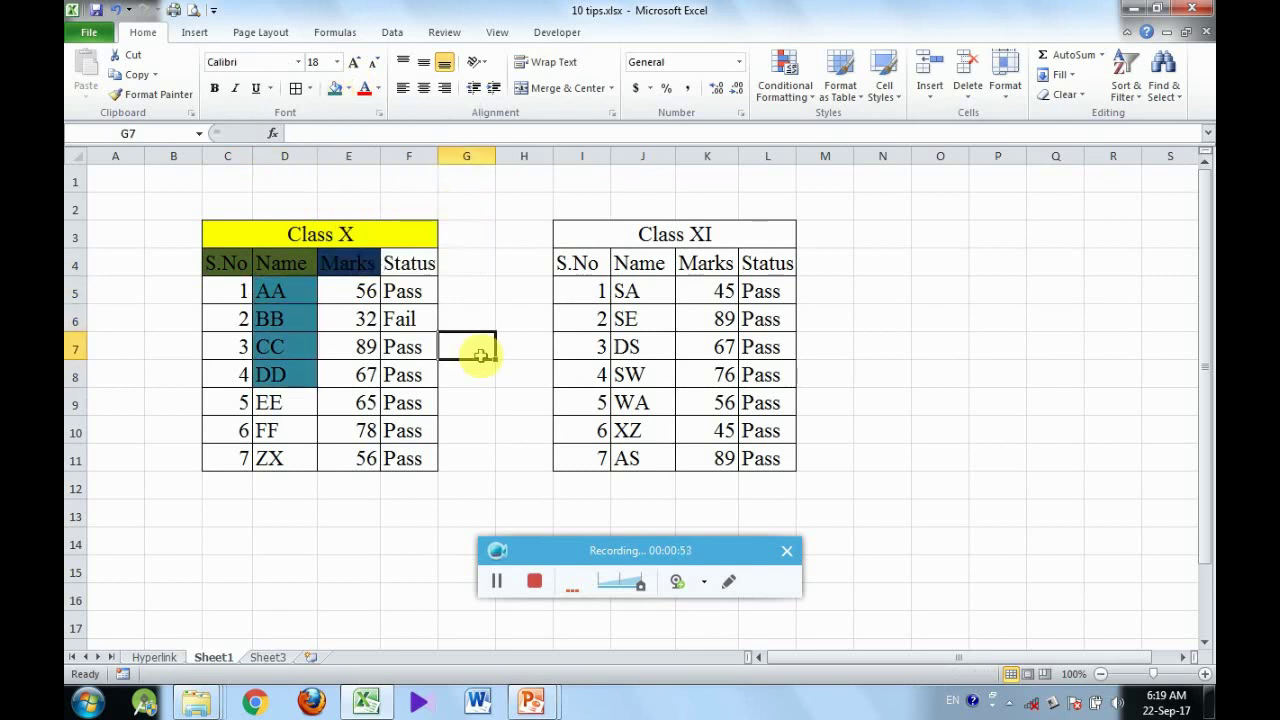
click(347, 89)
click(345, 90)
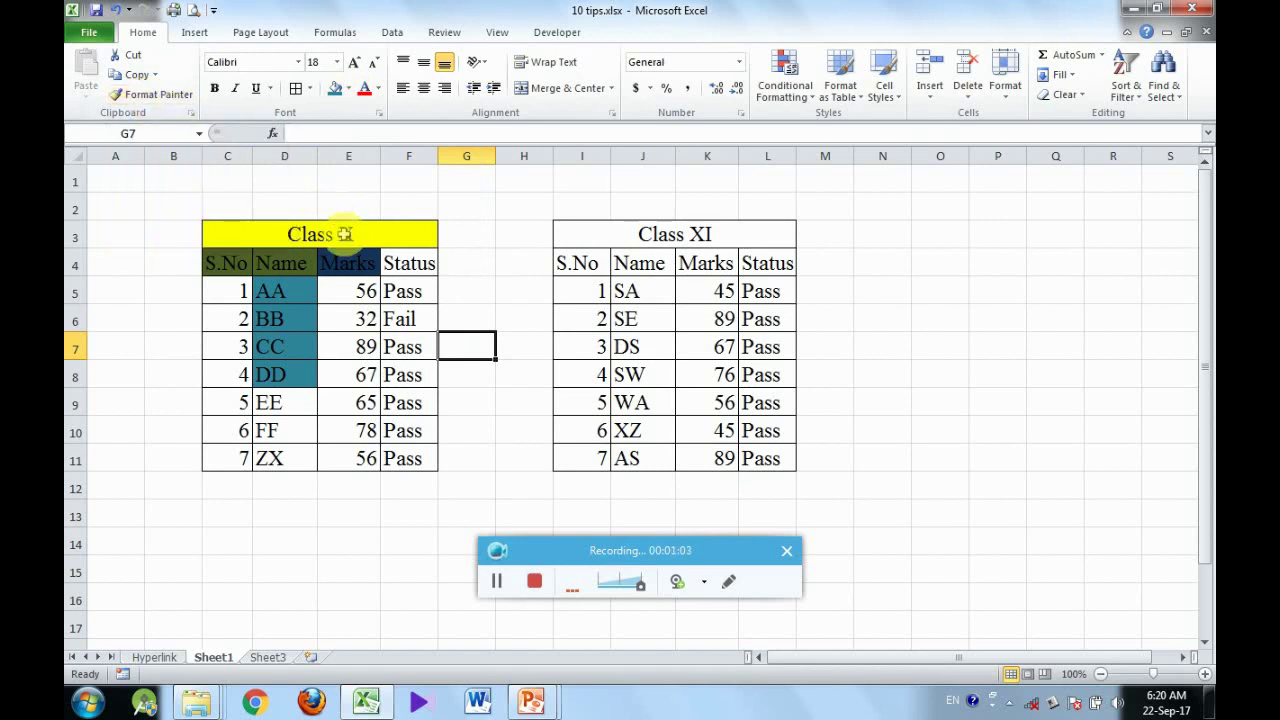
Format-paint the Class X title and S.No/Name header fills onto the Class XI table.
click(344, 234)
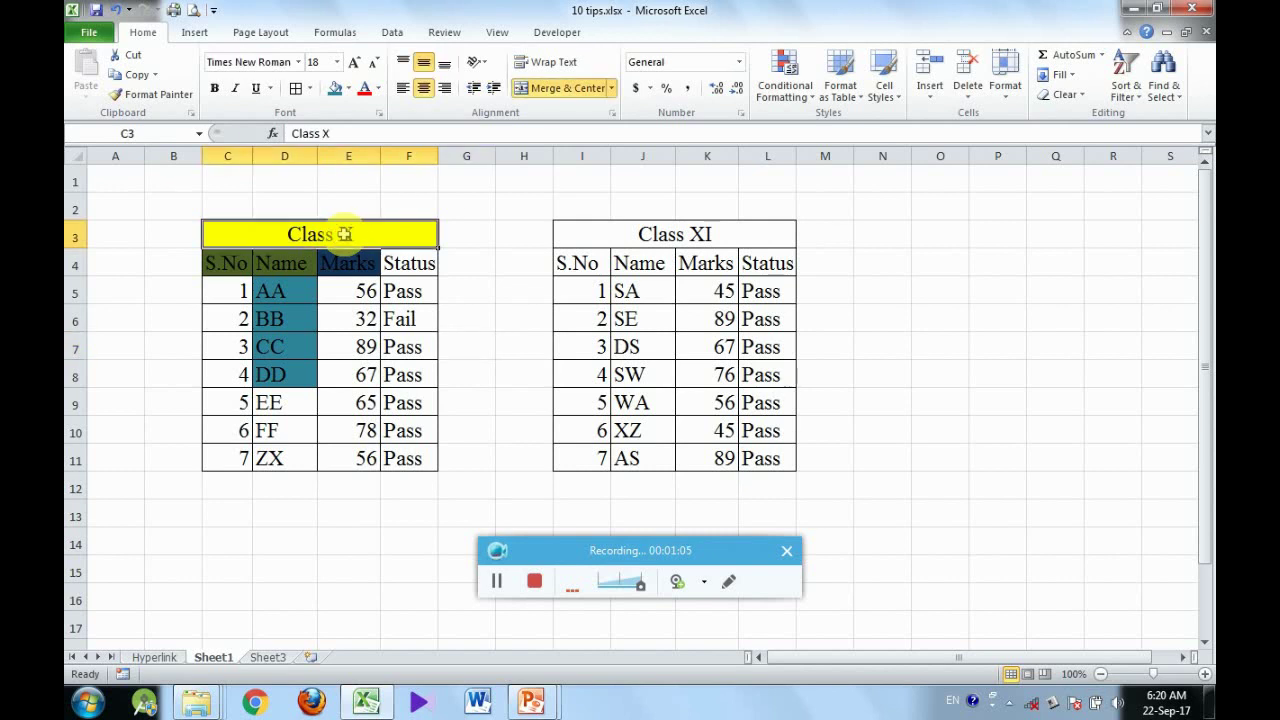
click(160, 95)
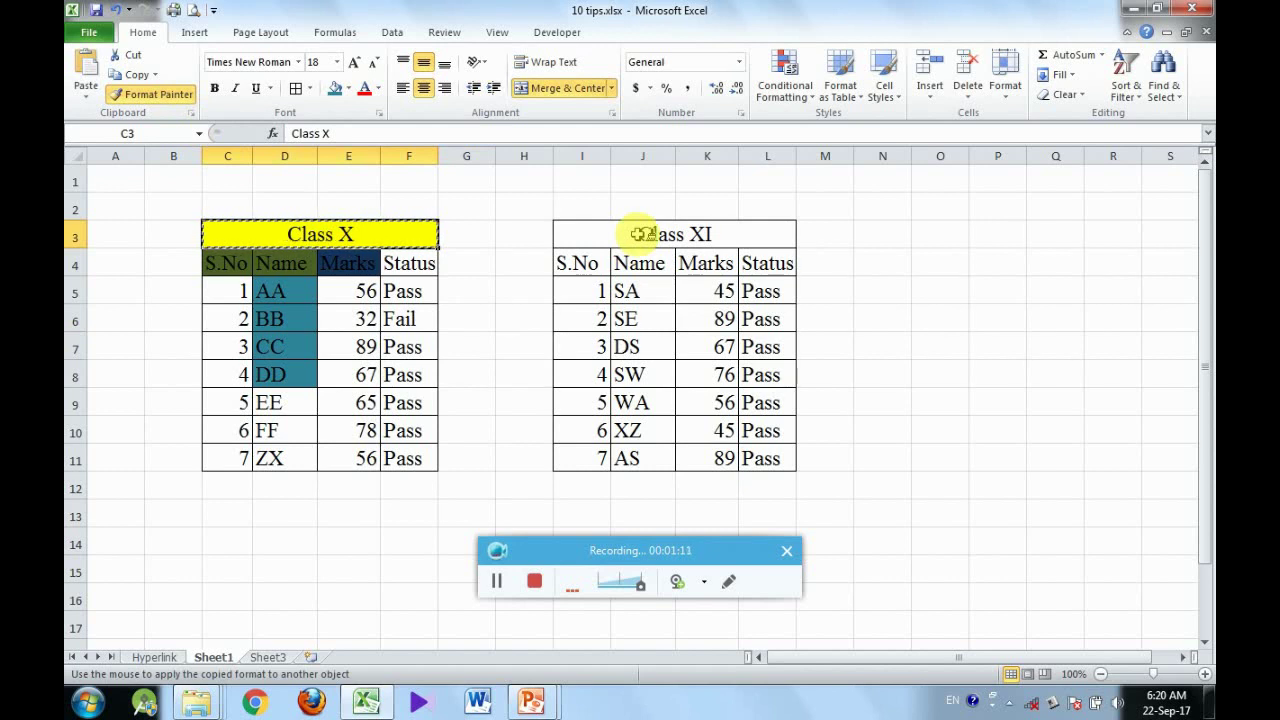
click(638, 234)
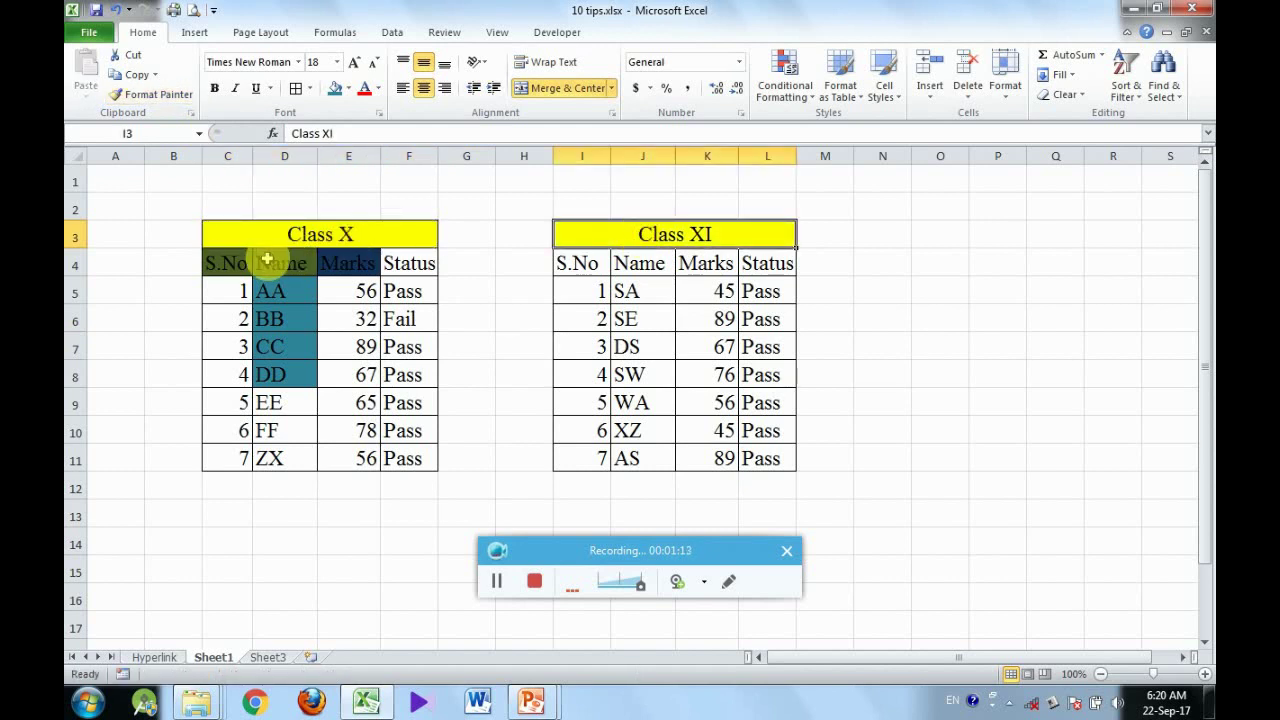
drag(267, 259, 222, 262)
click(150, 94)
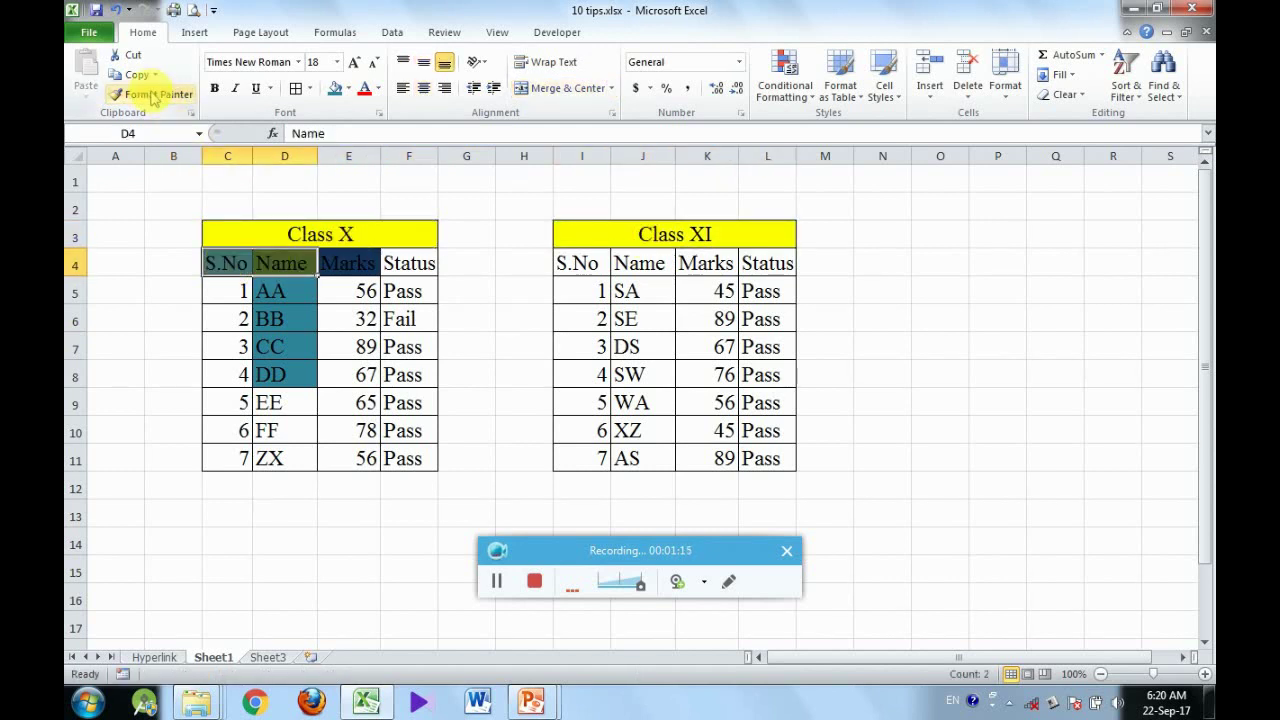
drag(638, 266, 577, 266)
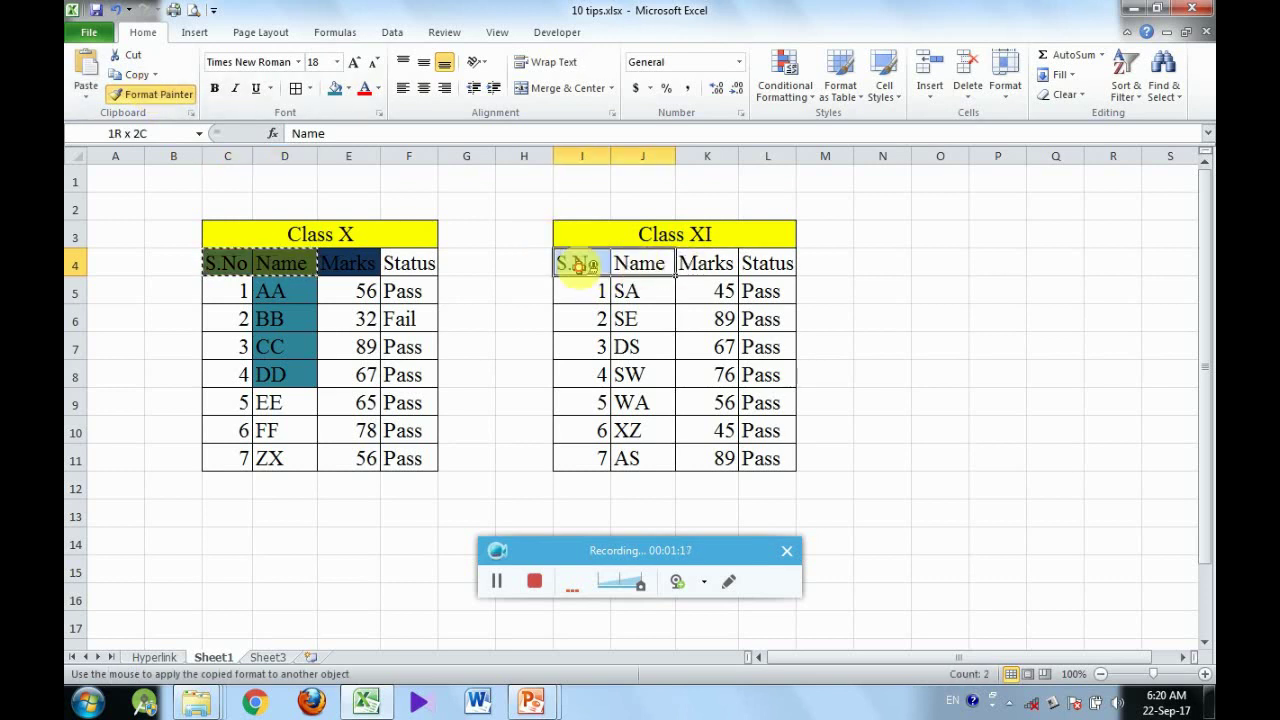
Format-paint the teal name fill onto SA–SW and the dark blue Marks header onto K4.
drag(290, 294, 288, 367)
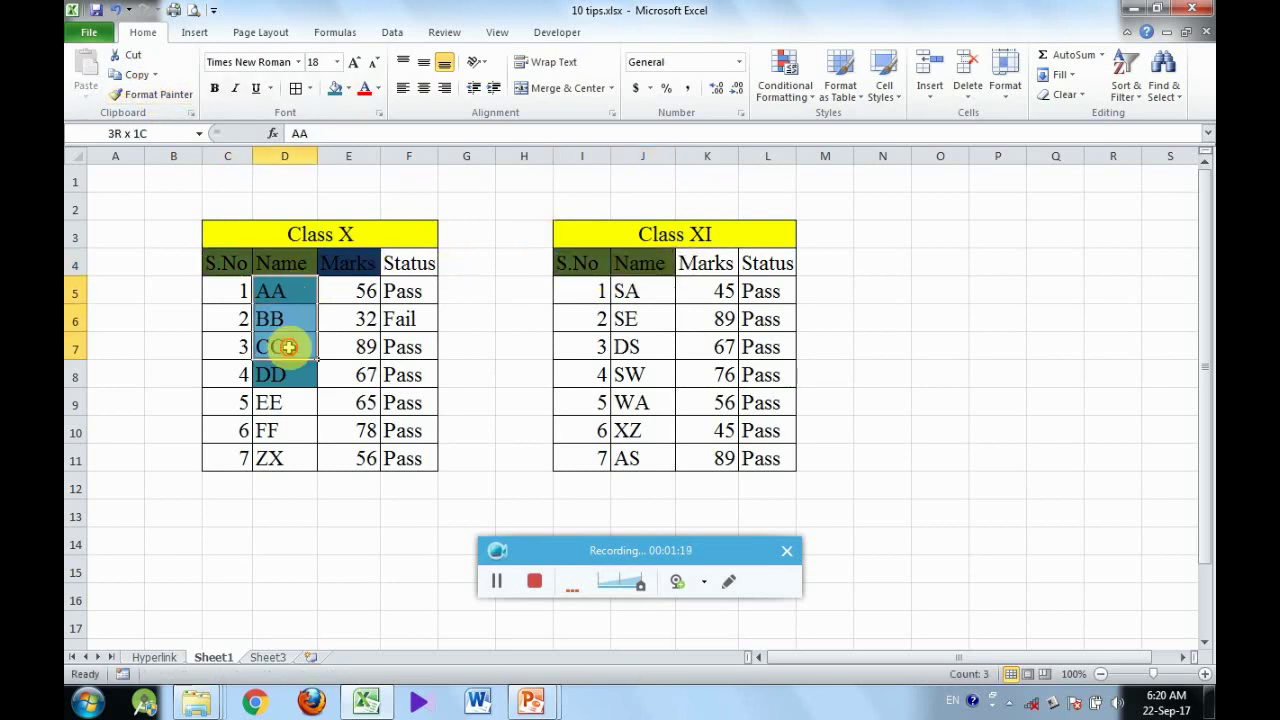
click(150, 94)
drag(630, 291, 648, 380)
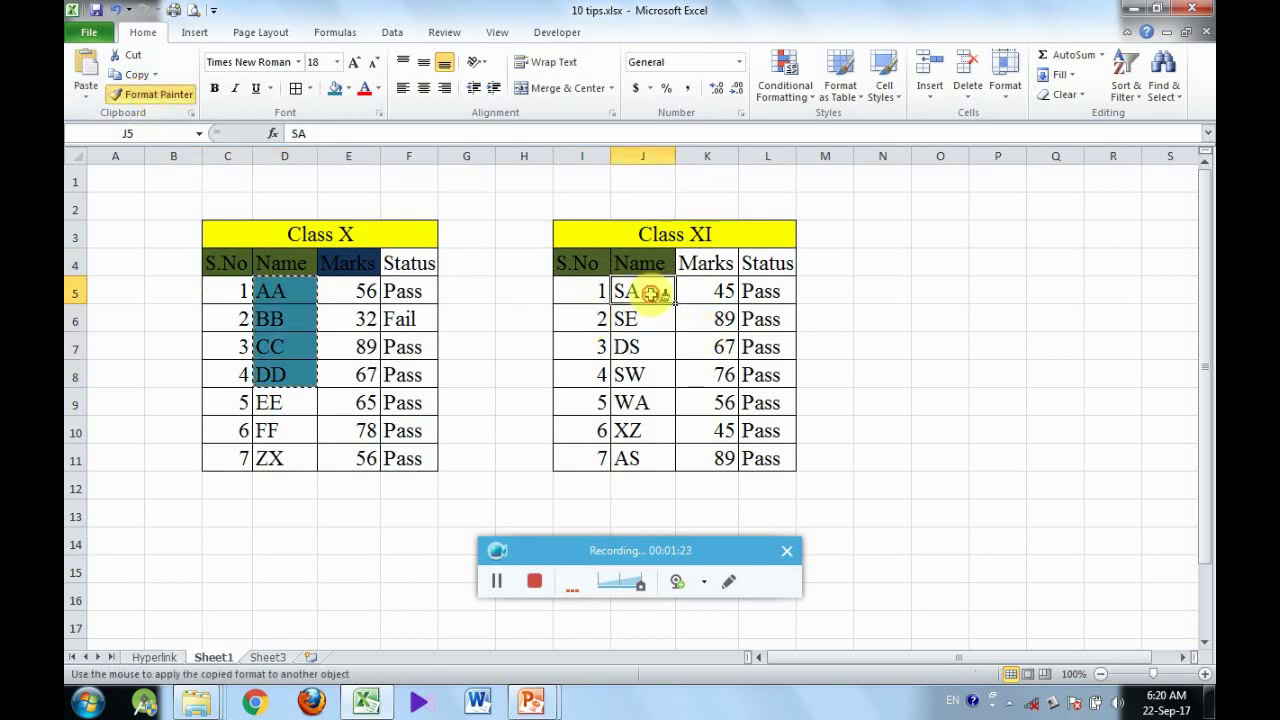
click(348, 270)
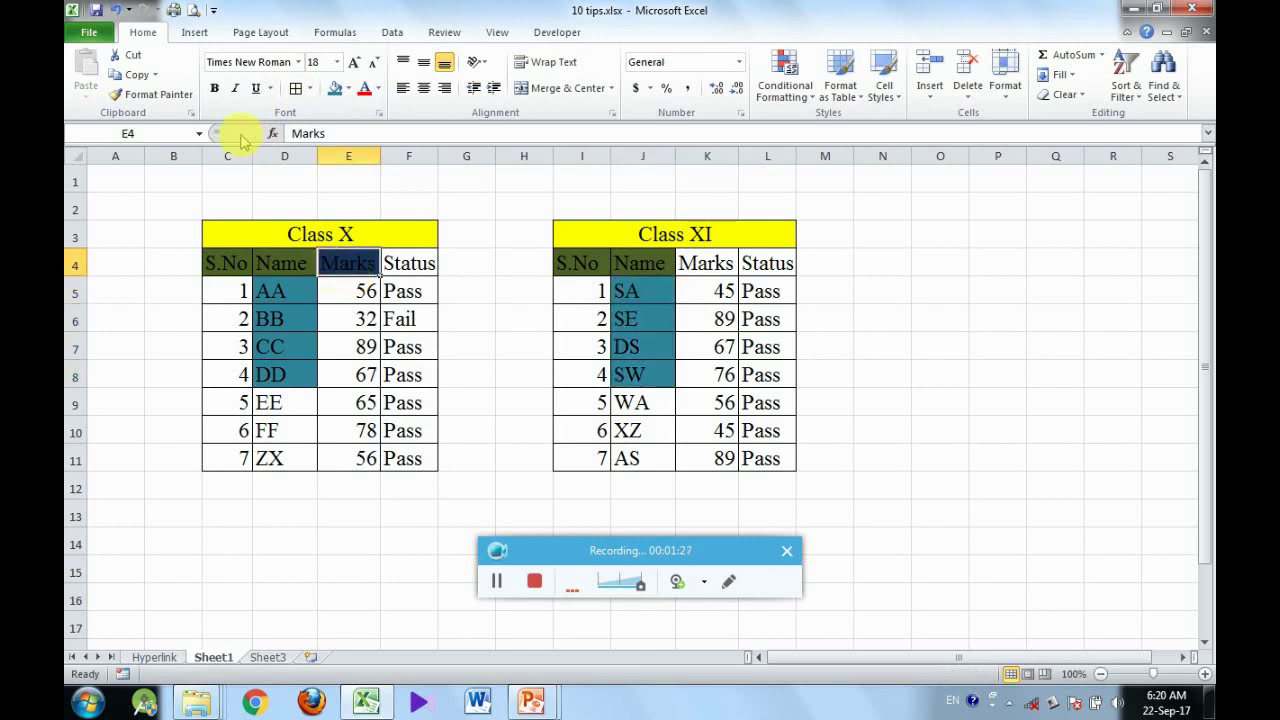
click(167, 103)
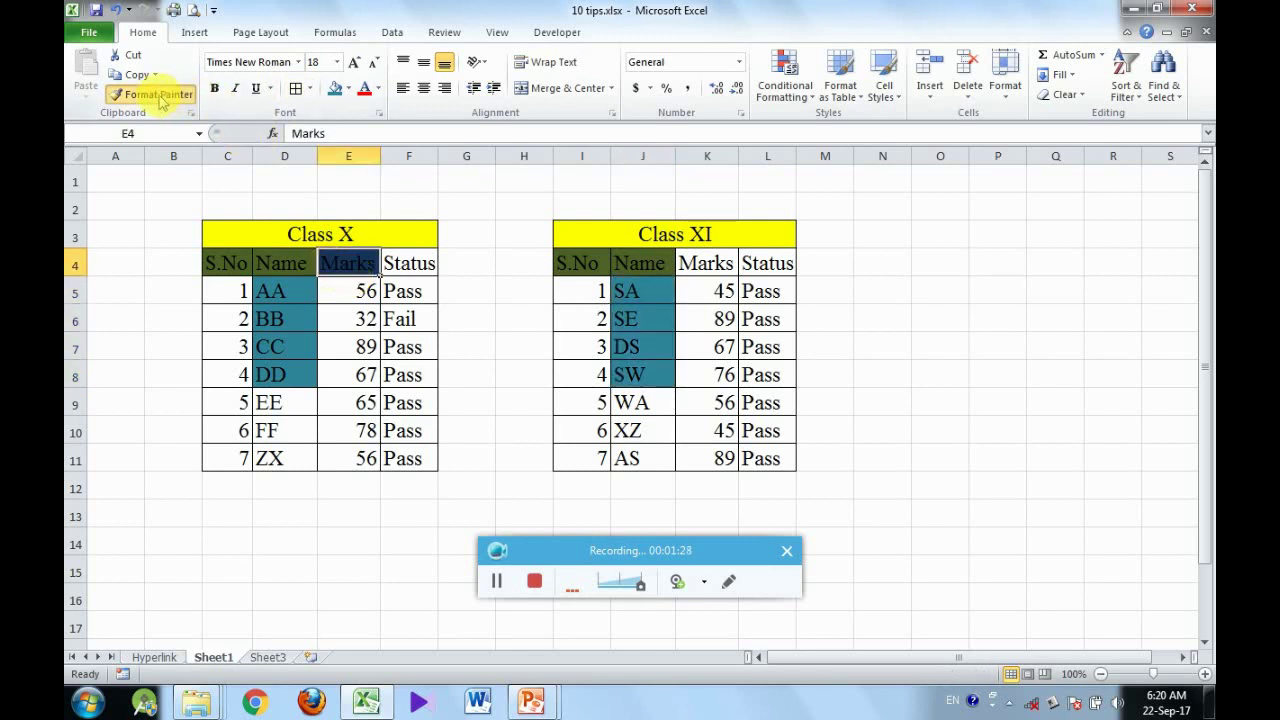
click(688, 263)
click(524, 283)
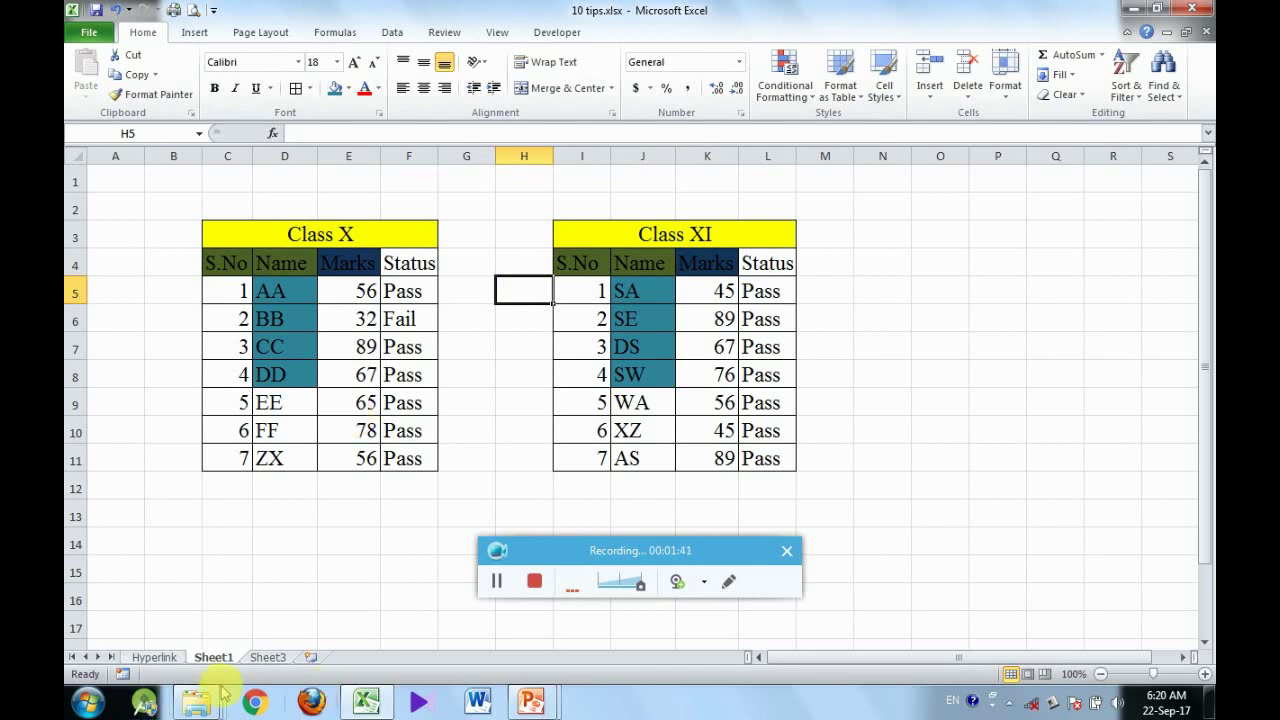
Go to the Hyperlink sheet and select the Class X and ClassXI entries in B4 and B5.
click(155, 657)
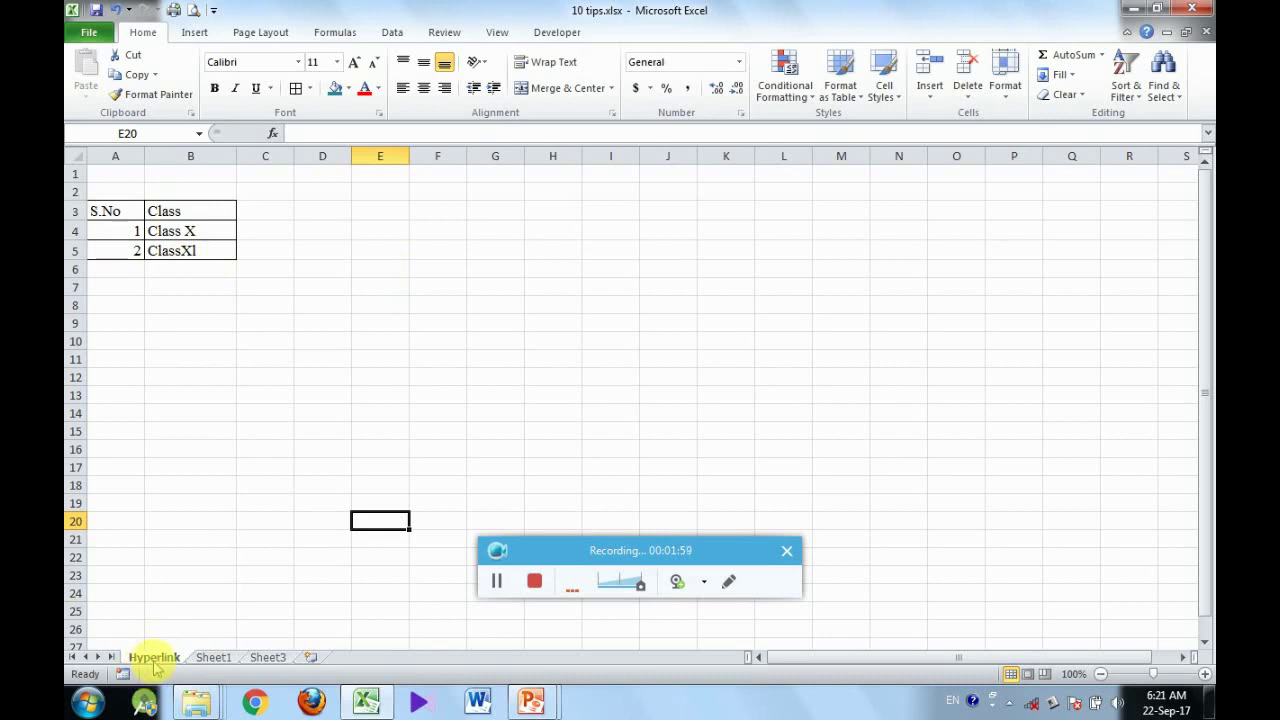
click(191, 232)
click(195, 250)
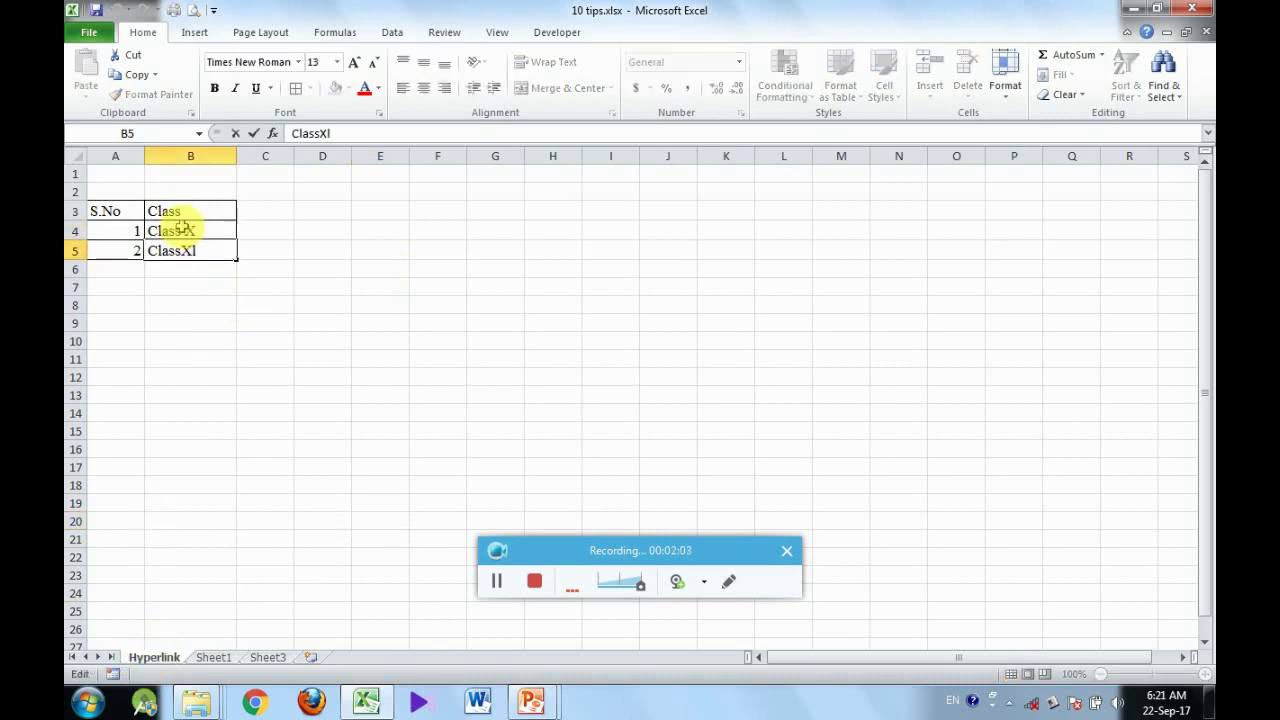
click(183, 229)
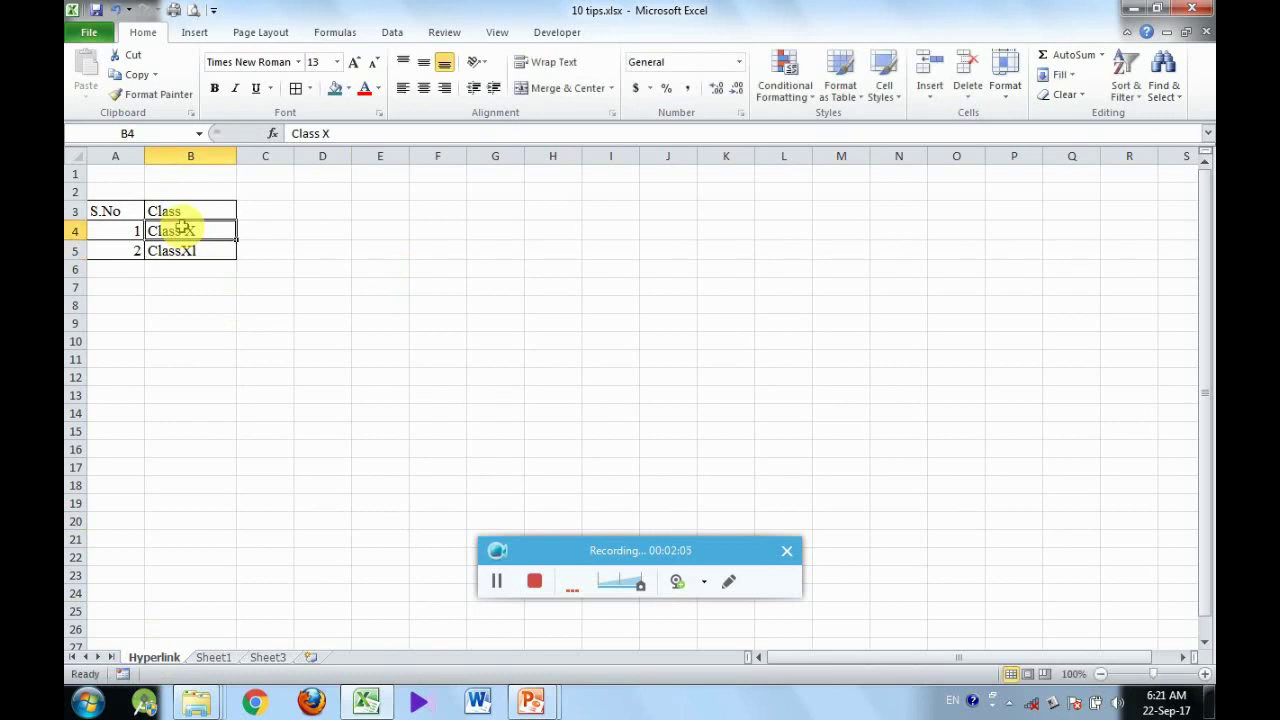
Define the name Class_X for the Class X table range C3:F11 on Sheet1.
click(215, 657)
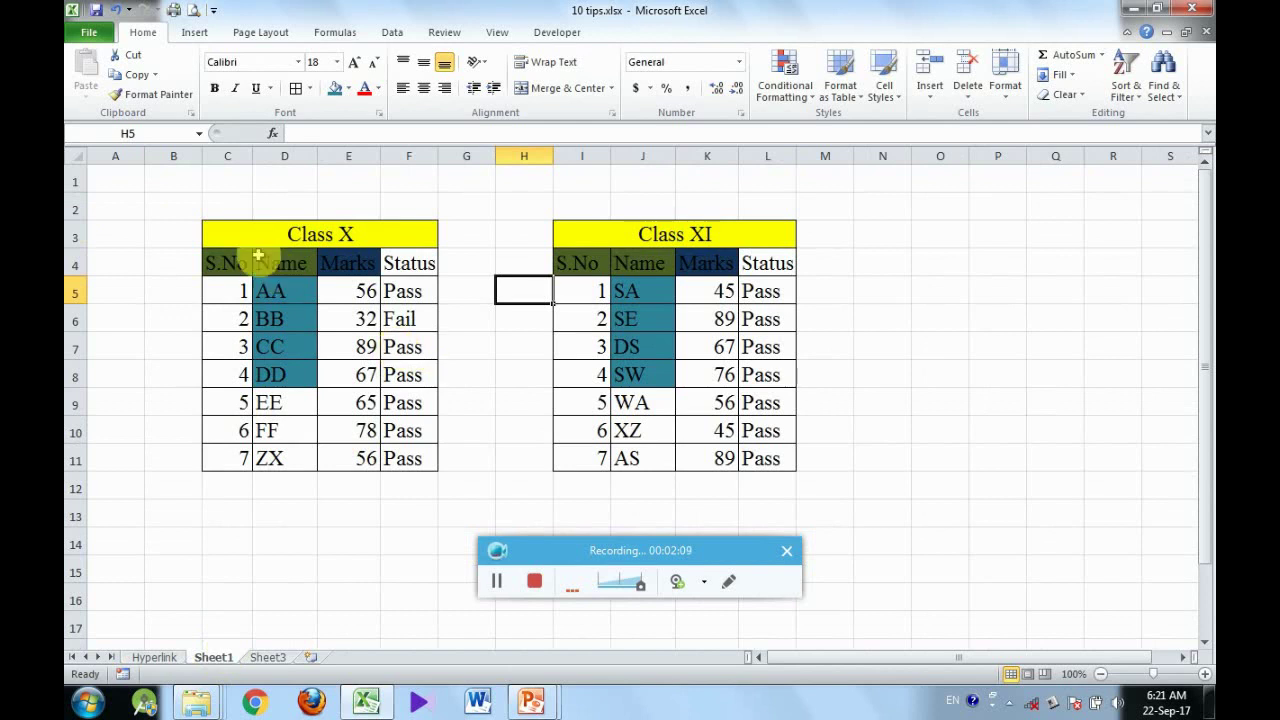
mouse_move(251, 237)
mouse_down()
mouse_move(297, 285)
mouse_move(319, 456)
mouse_up()
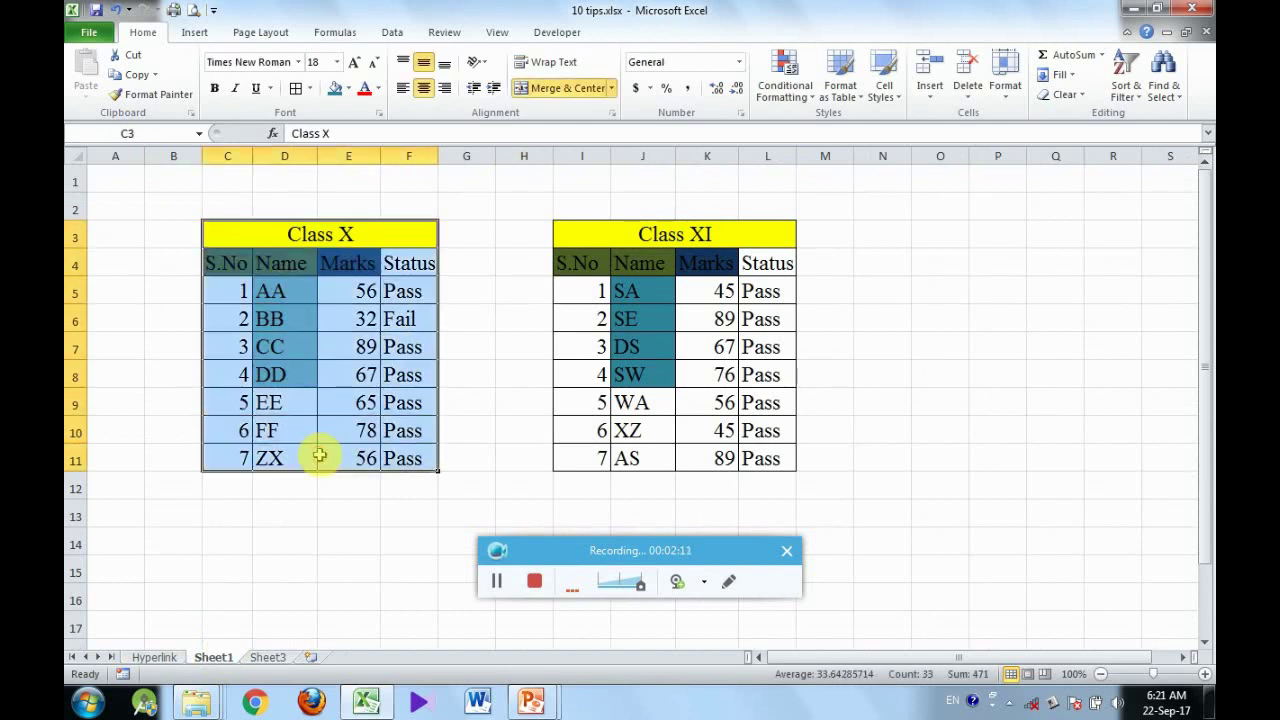
right_click(320, 457)
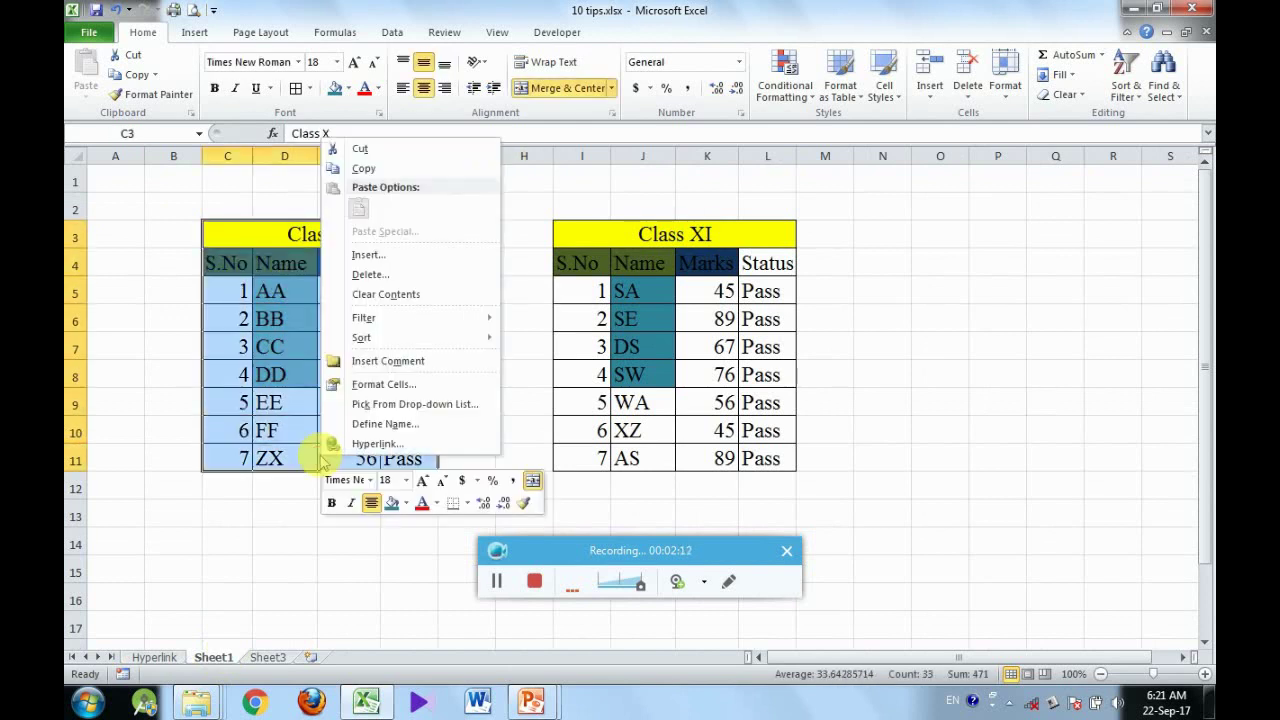
click(374, 424)
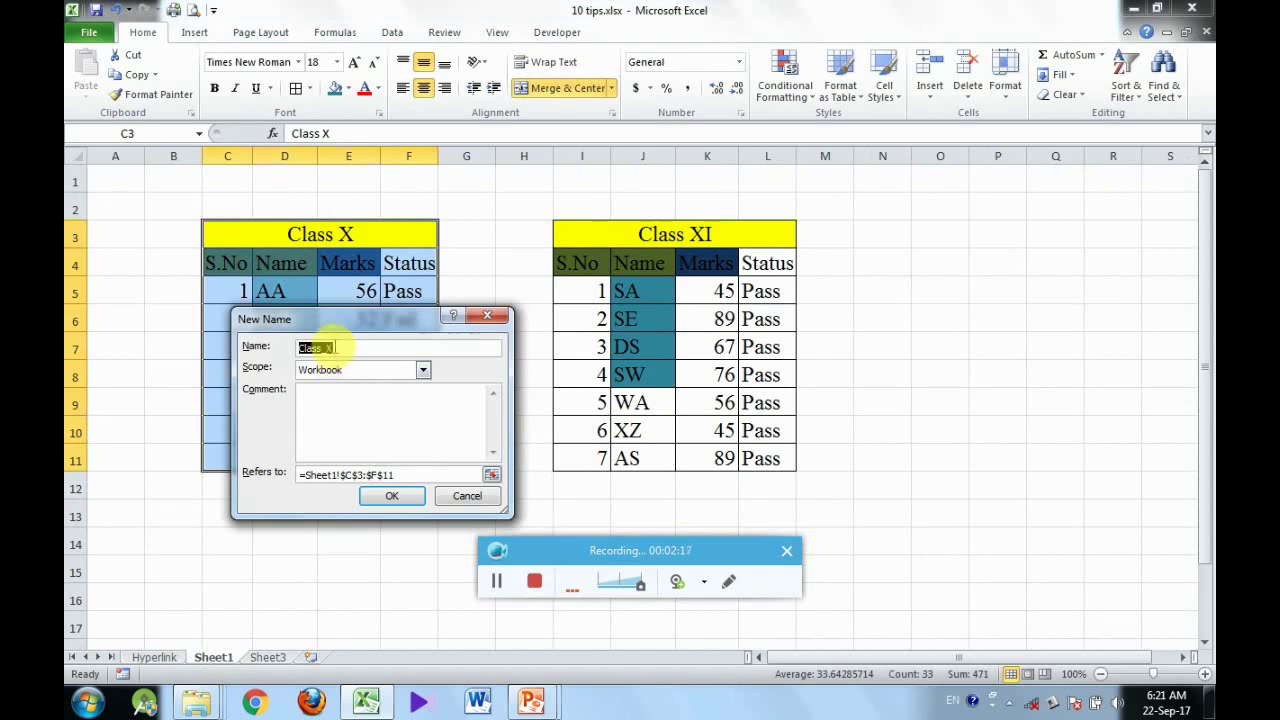
click(392, 495)
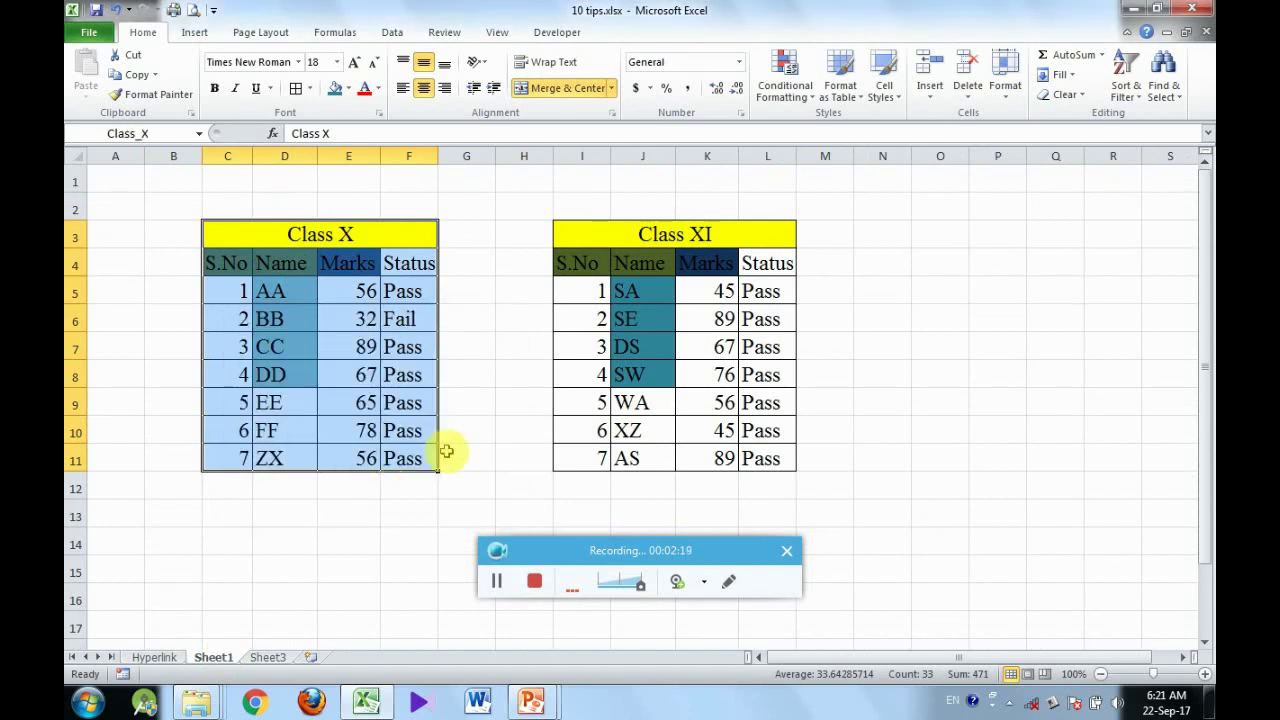
Define the name Class_XI for the Class XI table range I3:L11.
drag(643, 237, 648, 454)
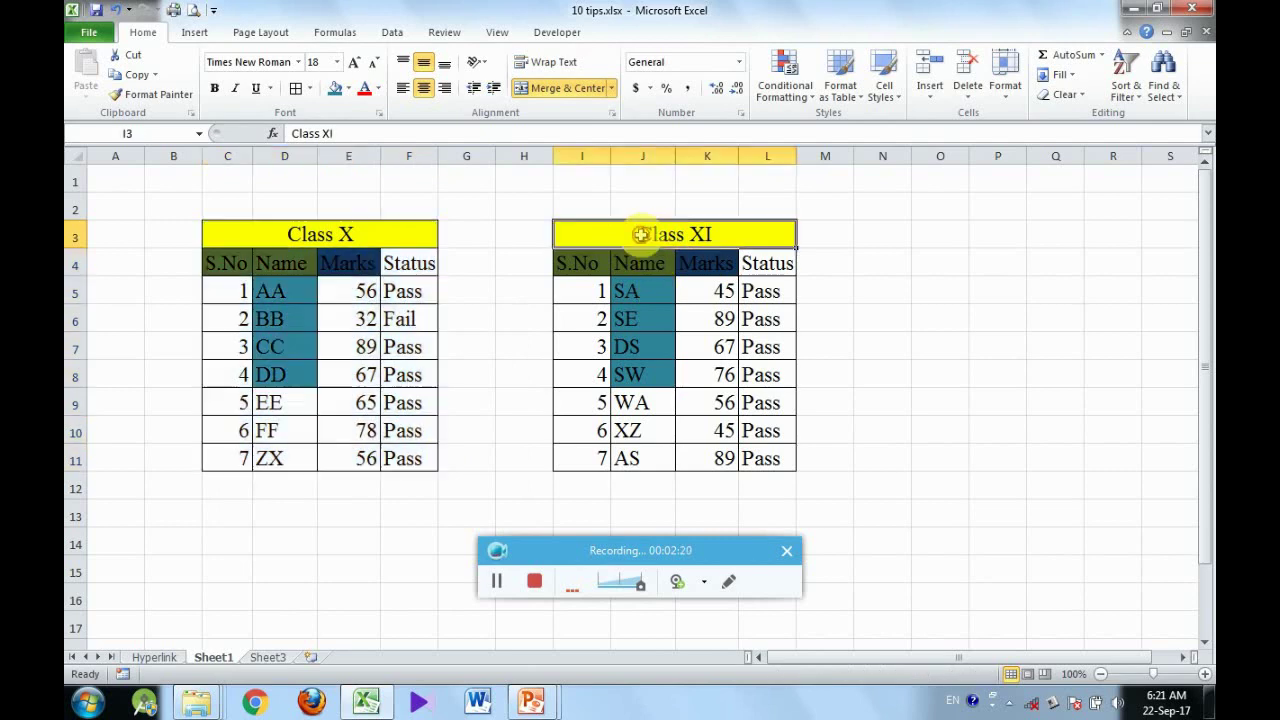
right_click(649, 456)
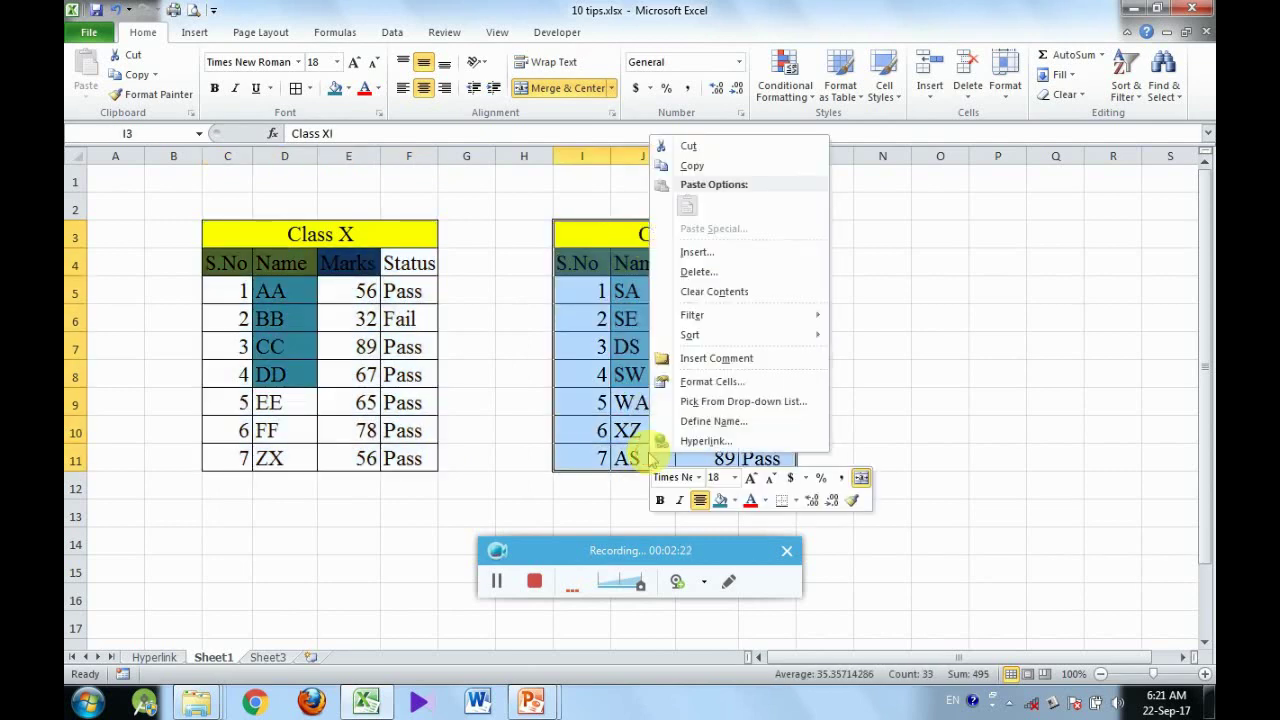
click(713, 421)
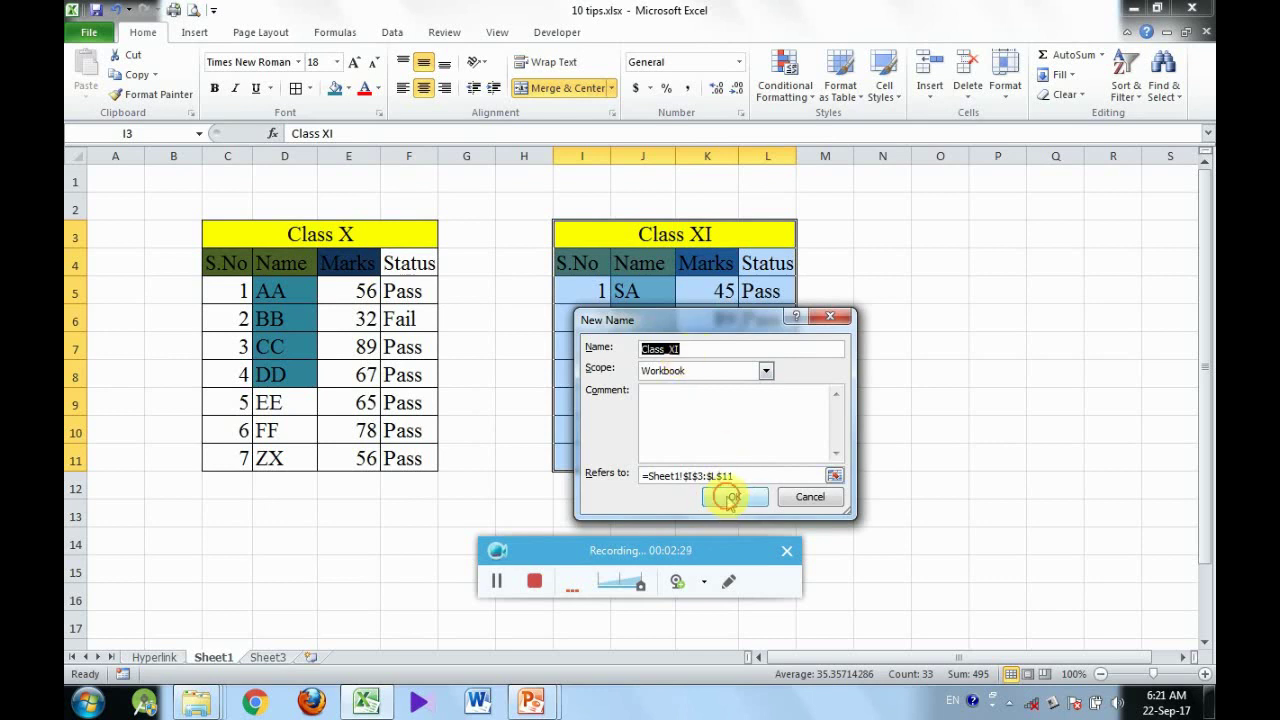
click(731, 498)
Hyperlink Class X in B4 to the Class_X named range in this document.
click(158, 658)
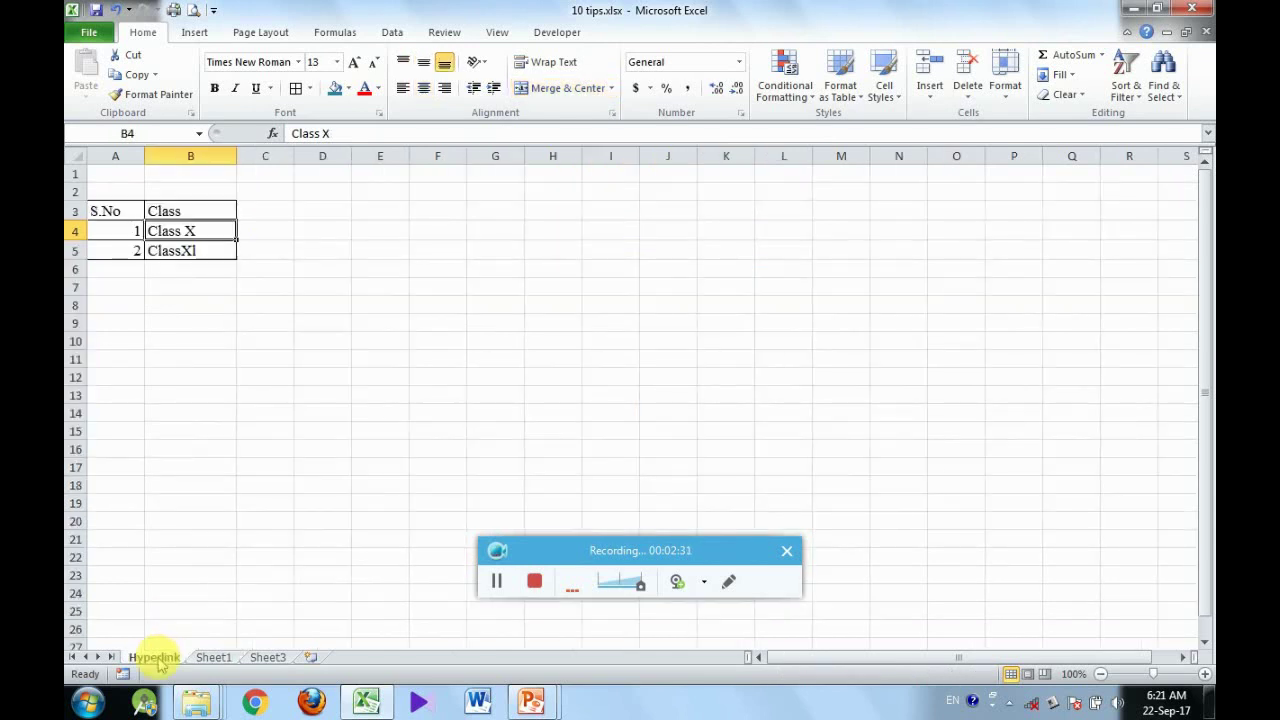
right_click(163, 233)
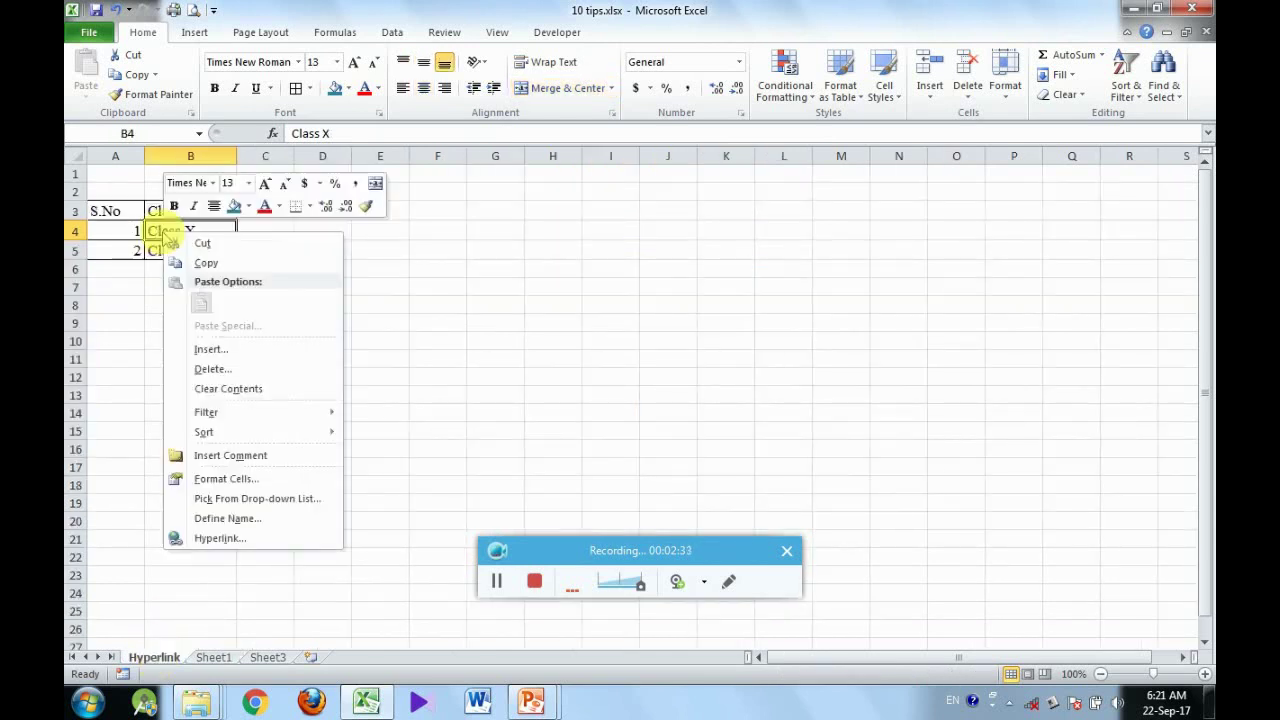
click(220, 538)
drag(290, 390, 700, 82)
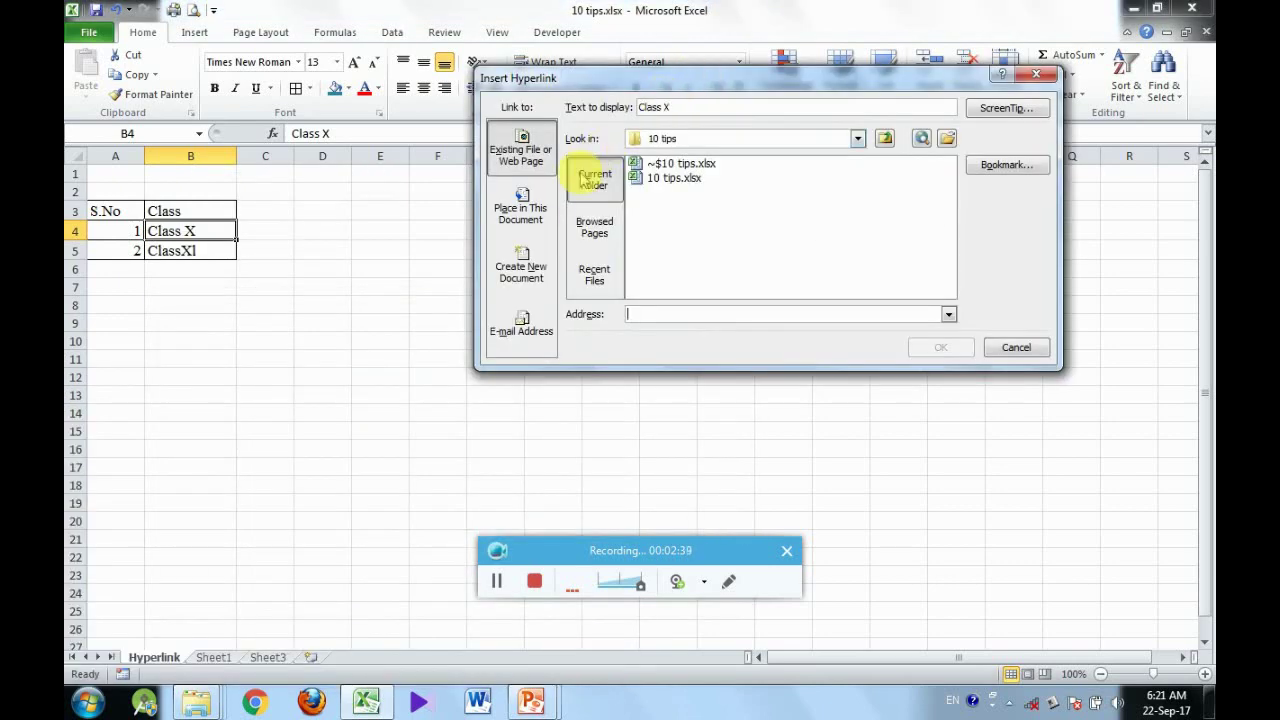
click(537, 220)
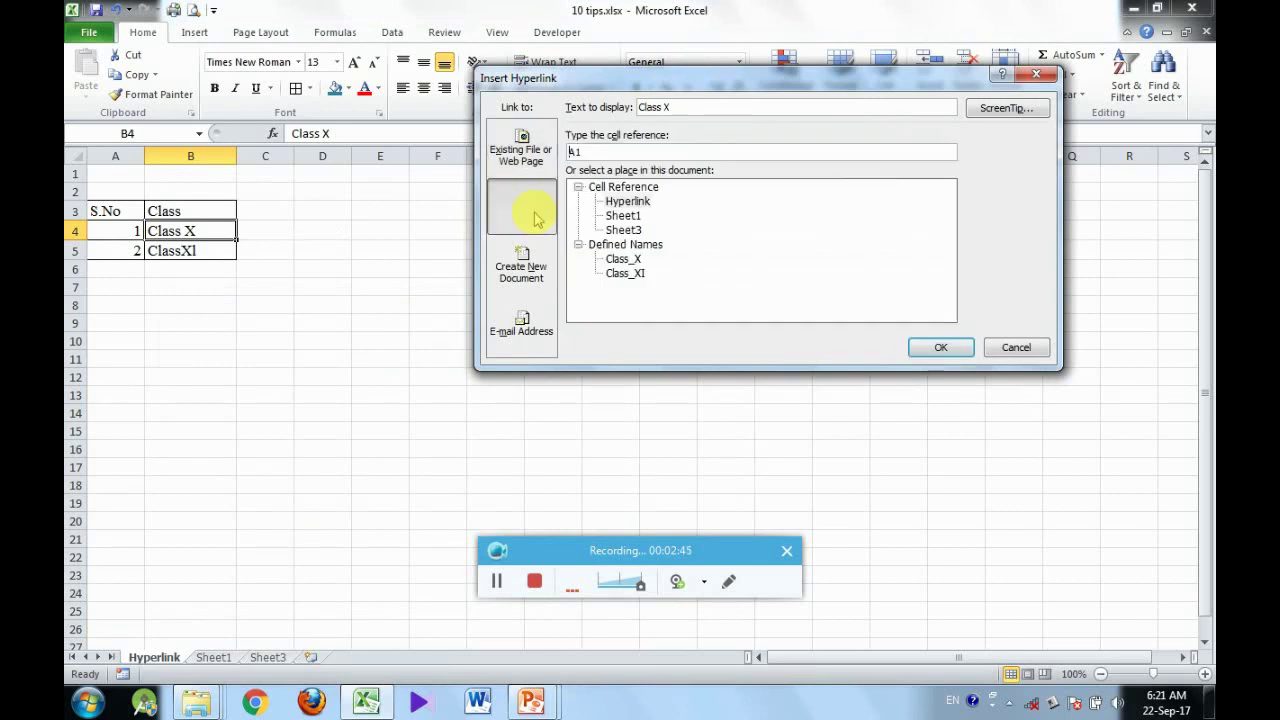
click(628, 259)
click(938, 347)
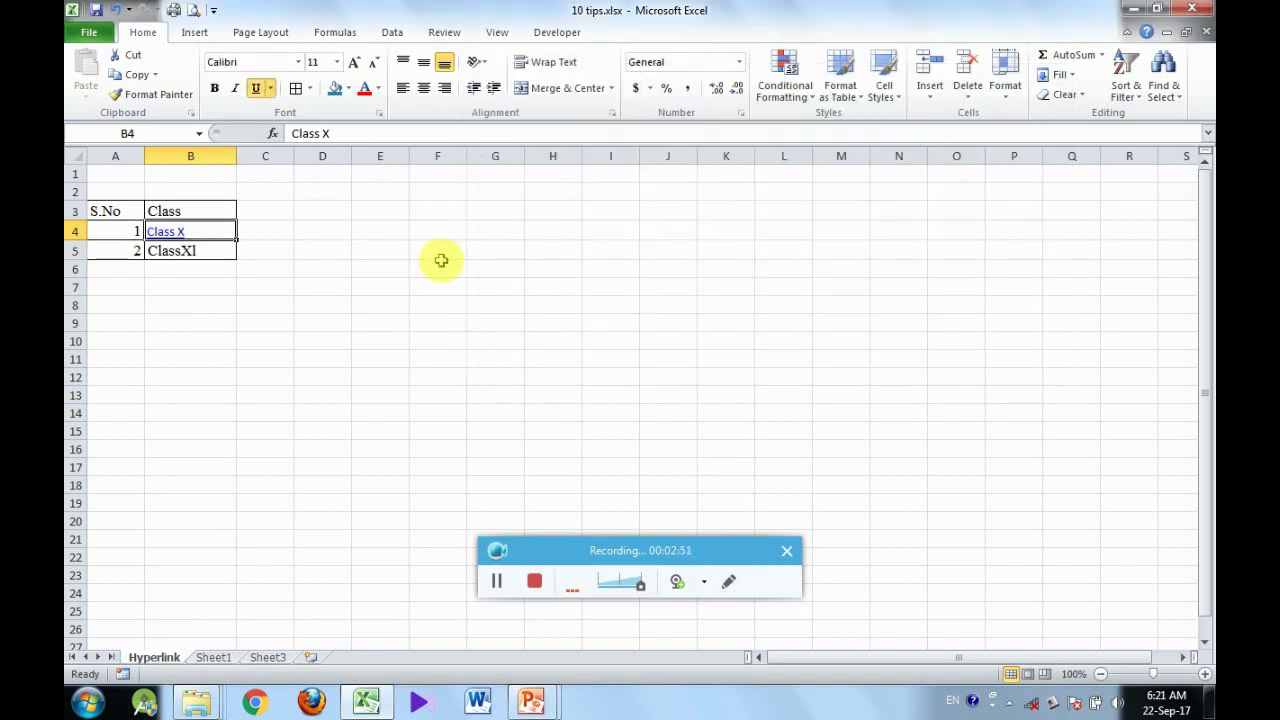
Hyperlink ClassXI in B5 to the Class_XI named range.
click(208, 251)
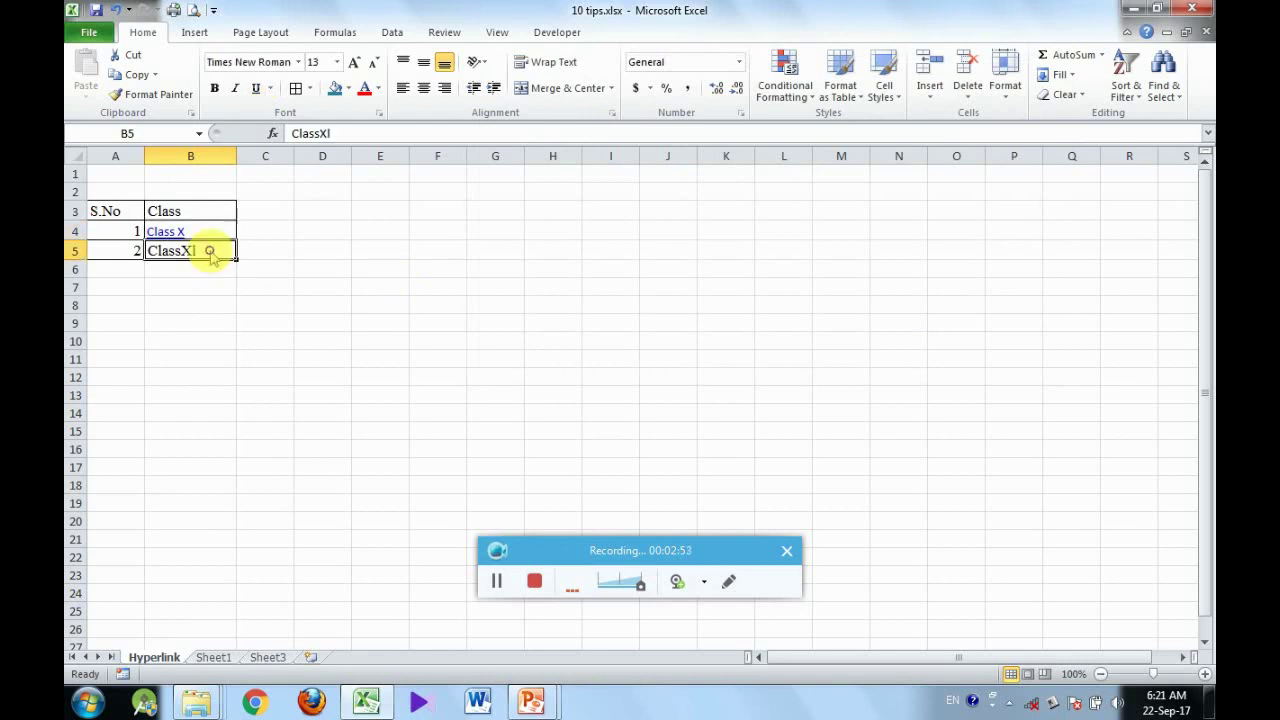
right_click(210, 253)
click(278, 557)
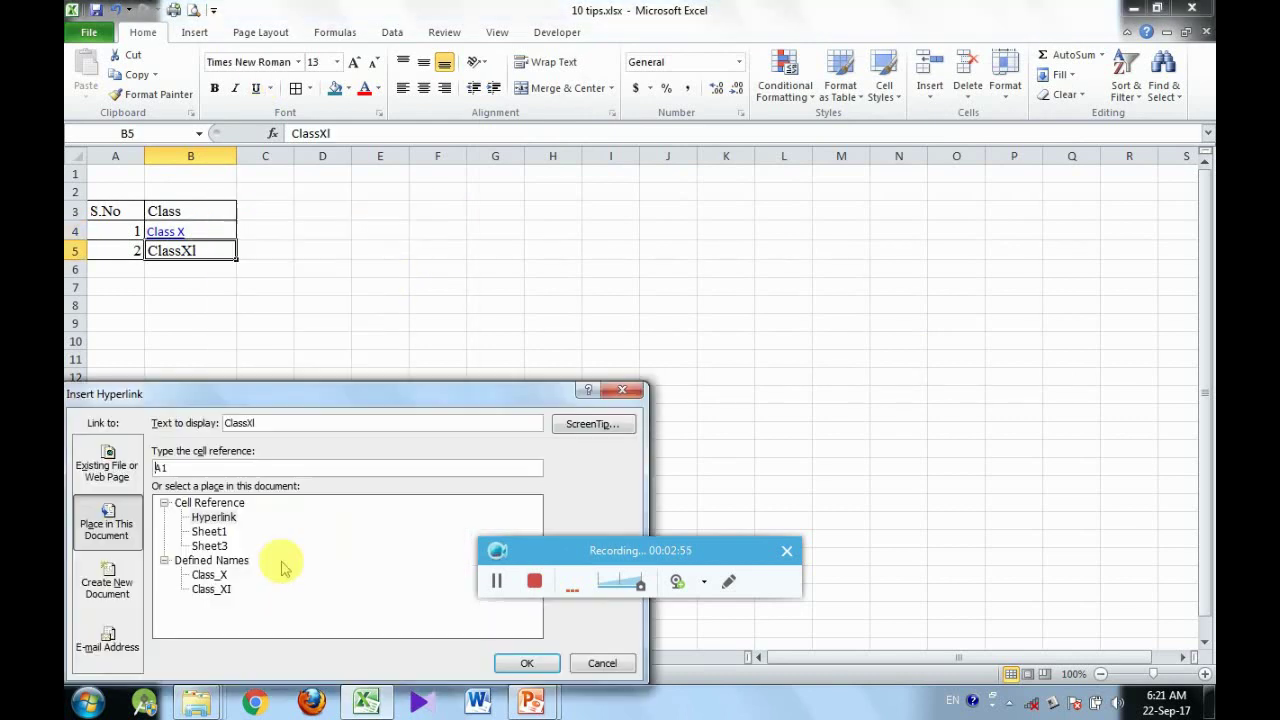
double_click(222, 588)
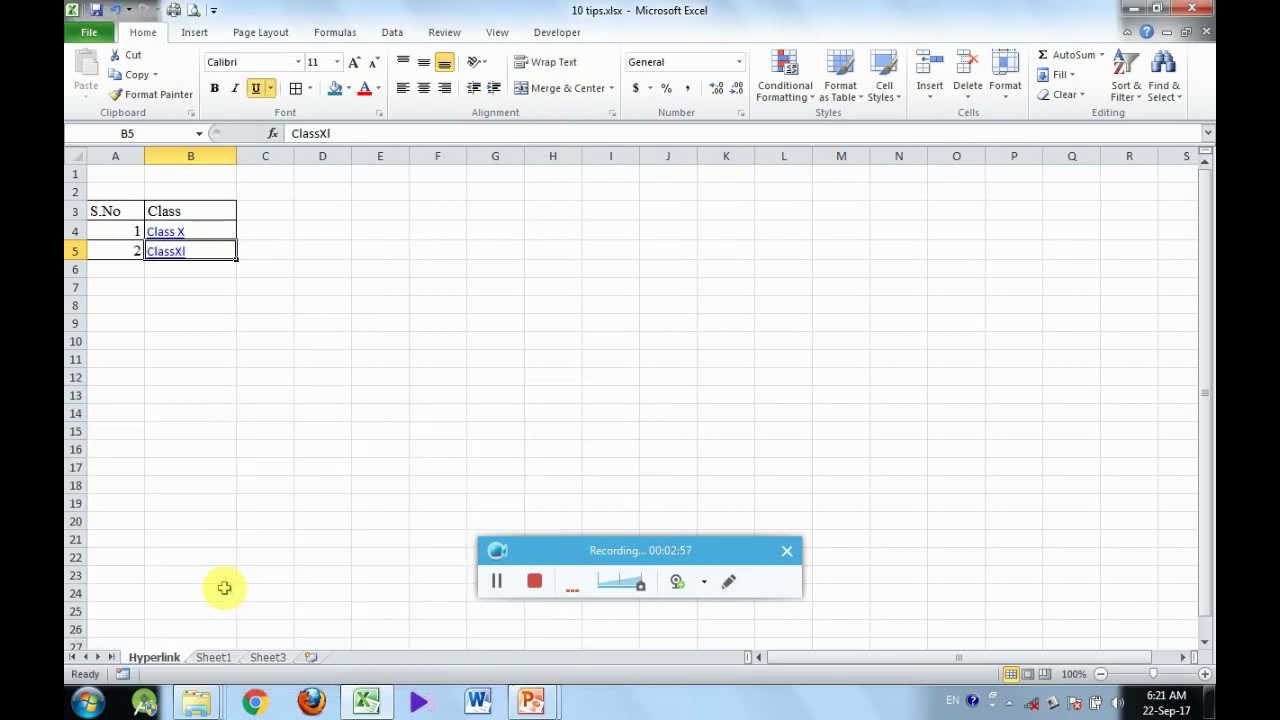
Set the font size of the S.No/Class table A3:B5 to 14.
click(392, 390)
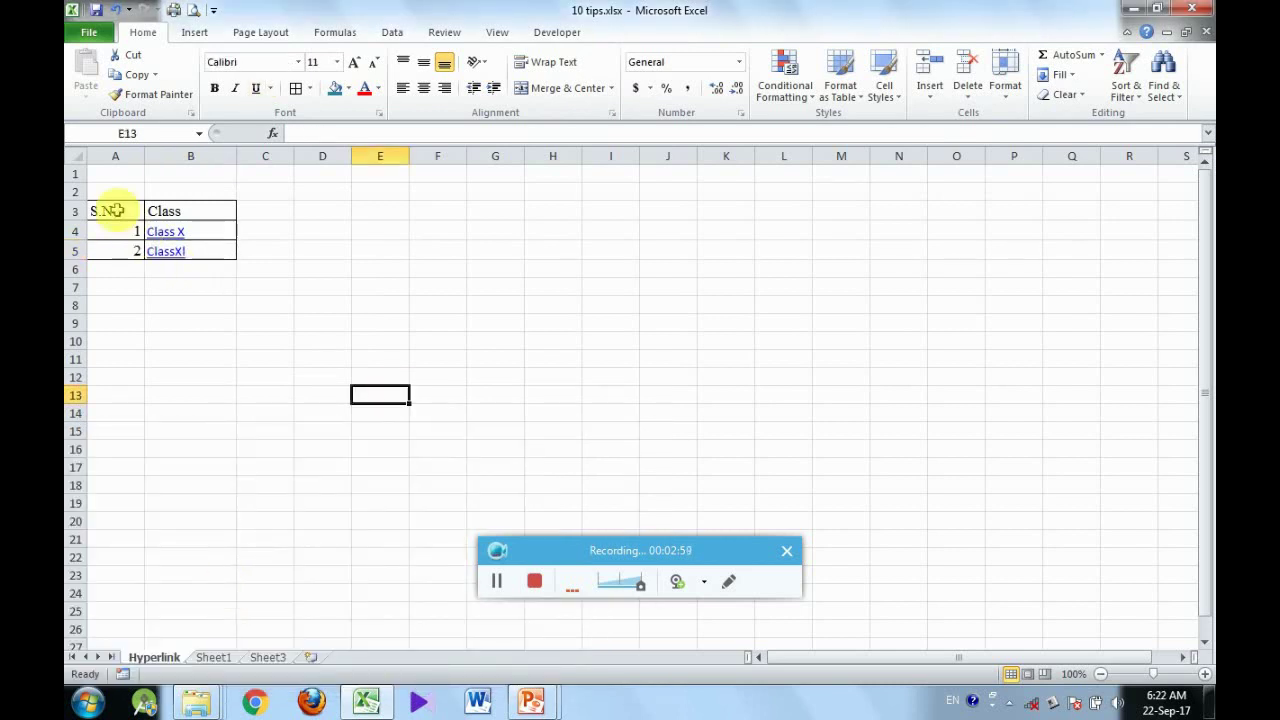
drag(117, 210, 200, 250)
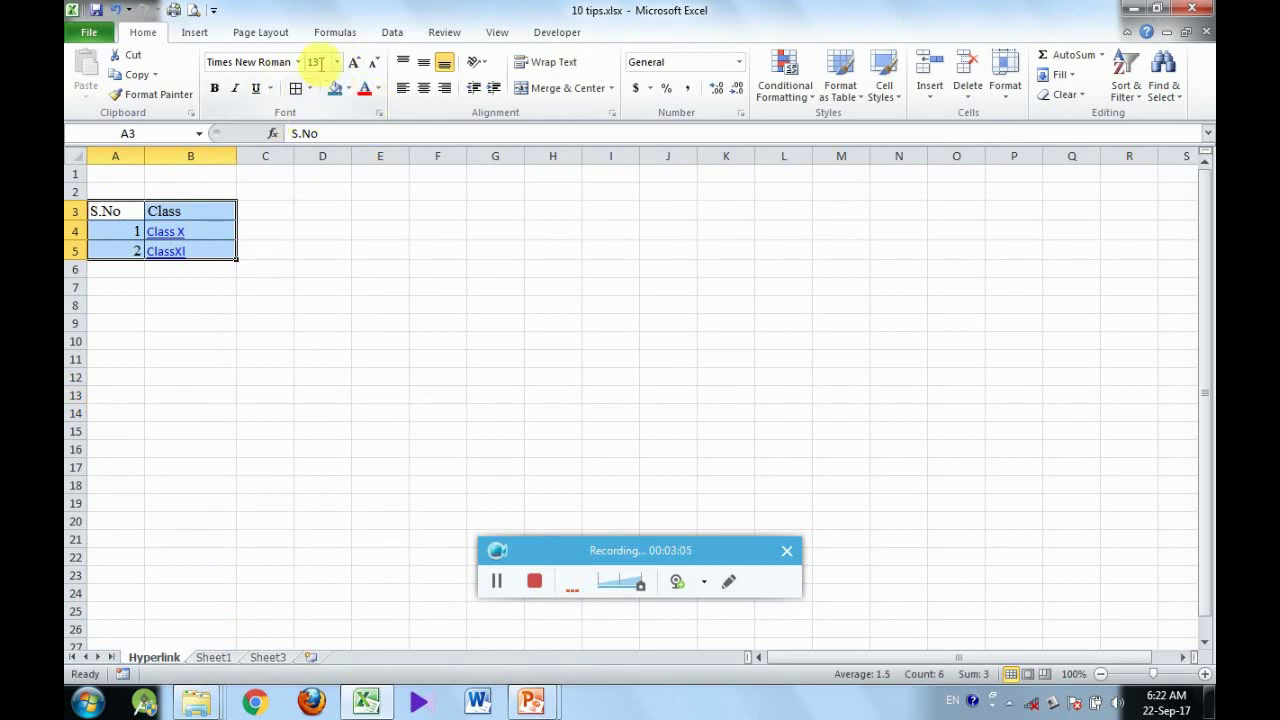
click(318, 62)
text(1)
key(Return)
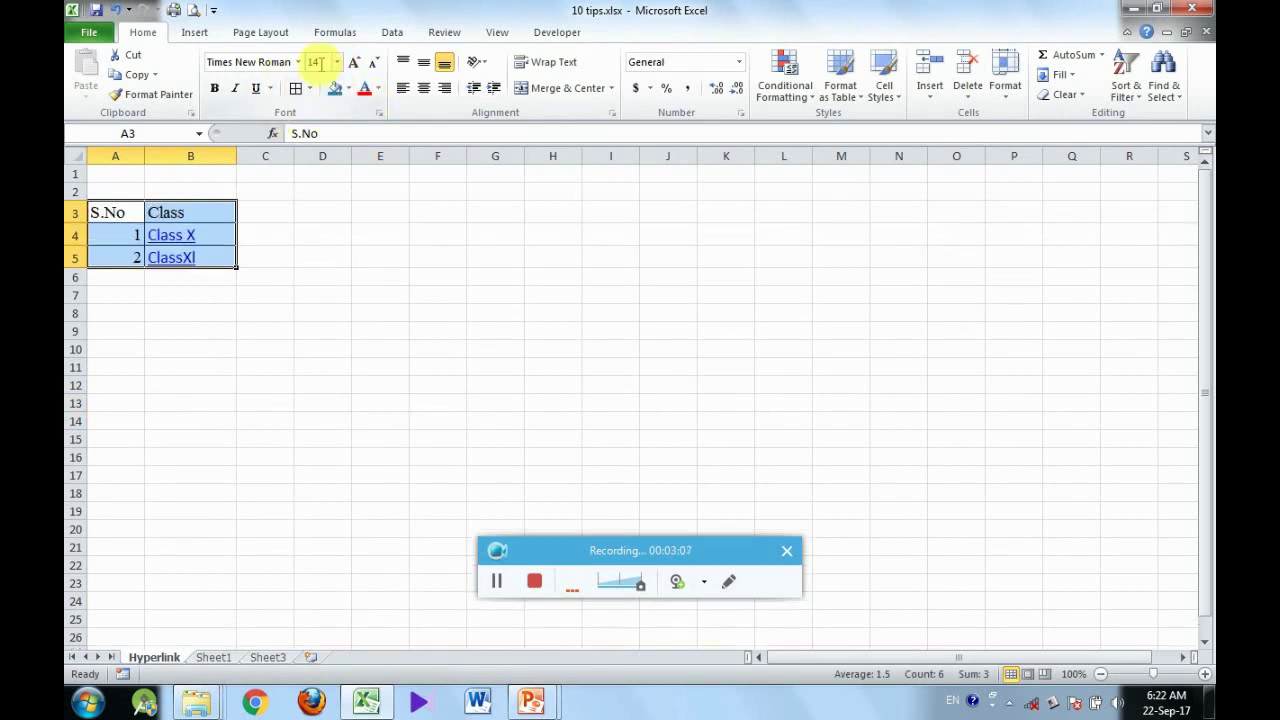
Fill the class link cells B4:B5 with blue.
click(270, 219)
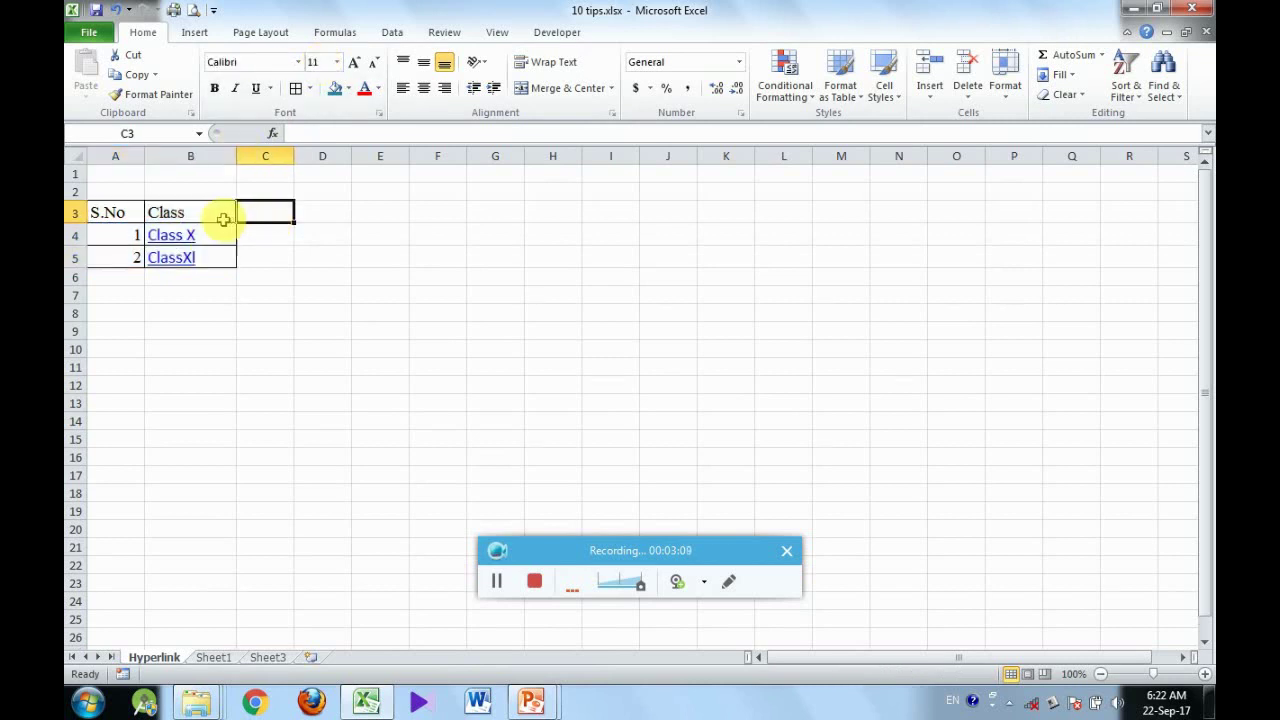
click(267, 230)
key(Left)
key(shift+Down)
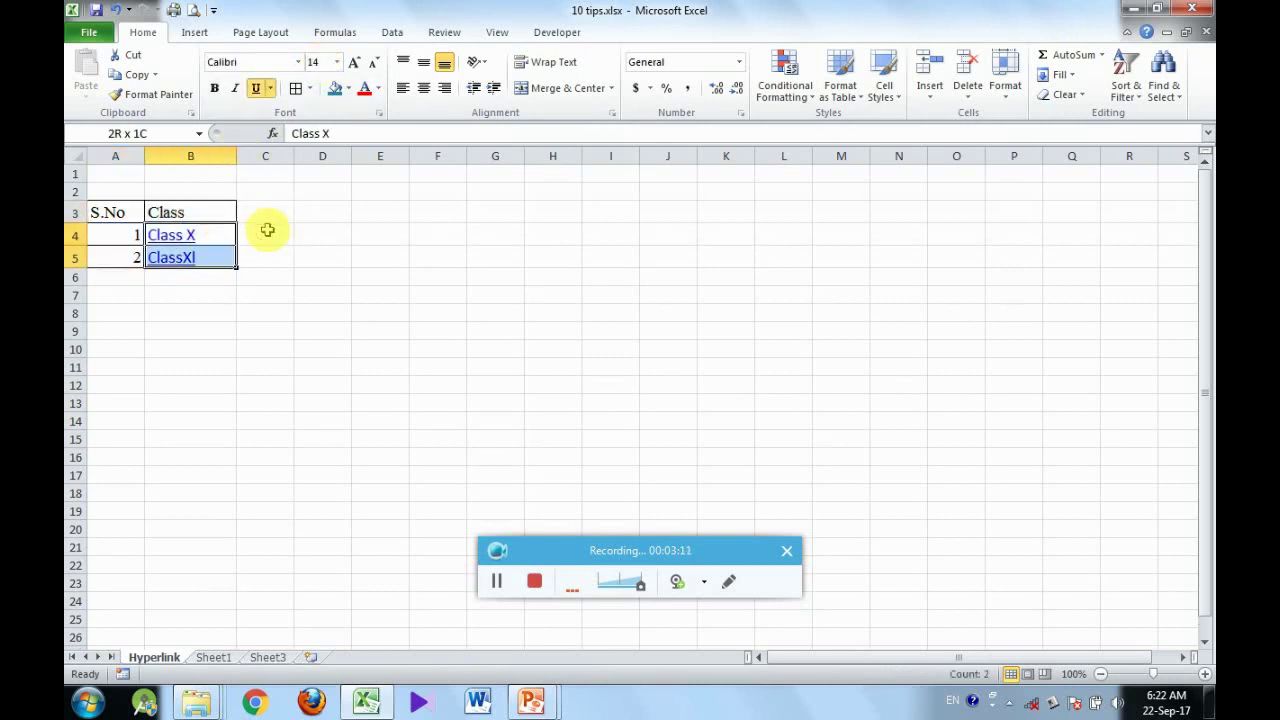
click(339, 90)
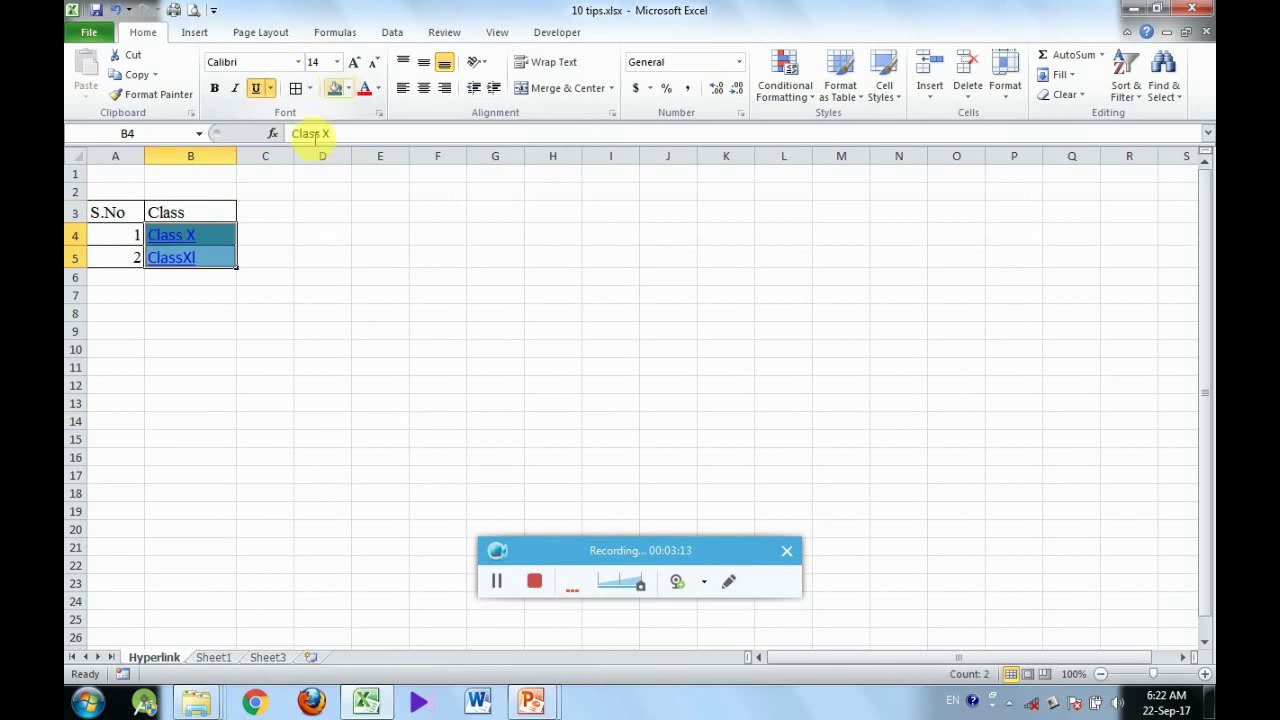
click(381, 89)
click(370, 111)
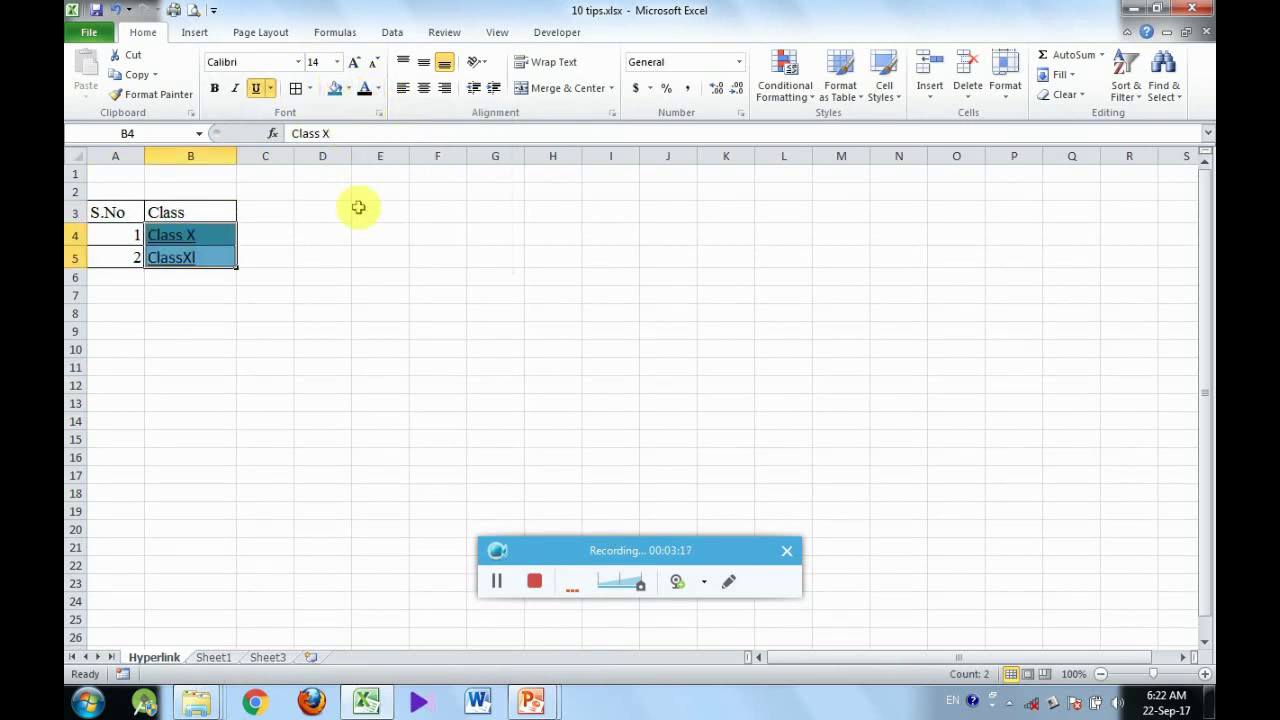
Give the class link text in B4:B5 a lighter font colour.
click(357, 207)
click(312, 250)
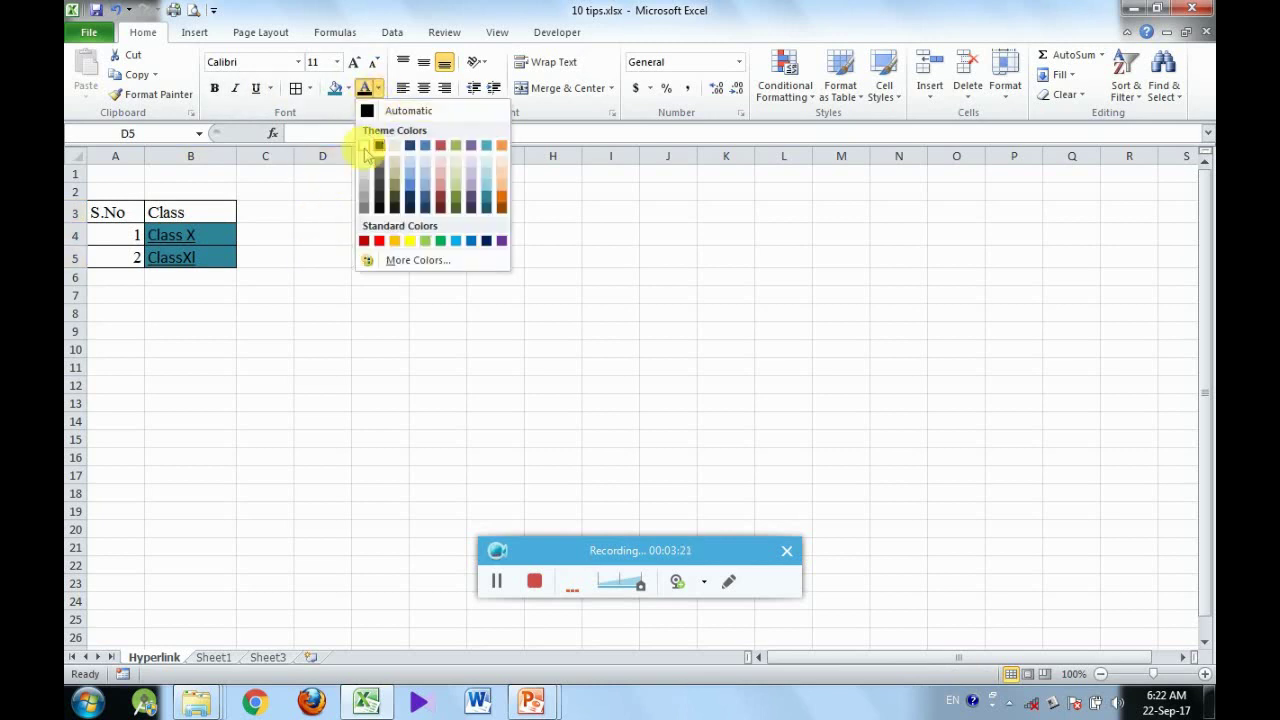
click(367, 148)
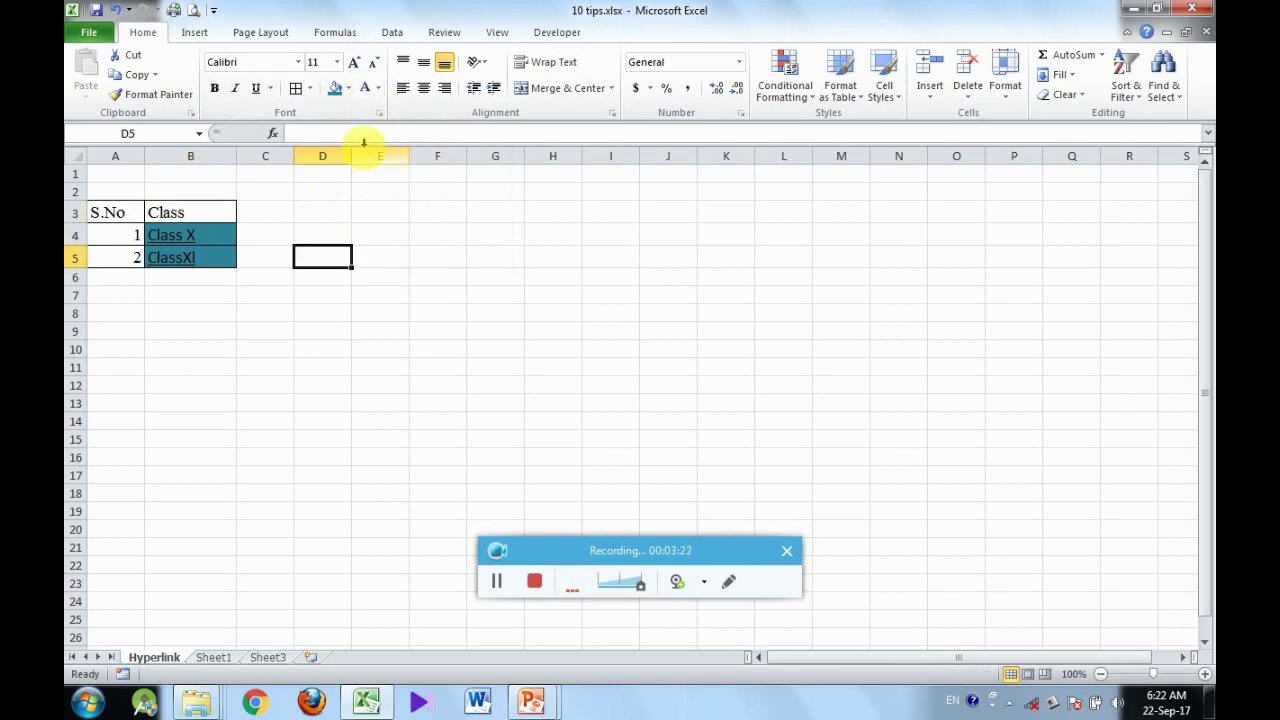
click(245, 233)
drag(245, 233, 172, 258)
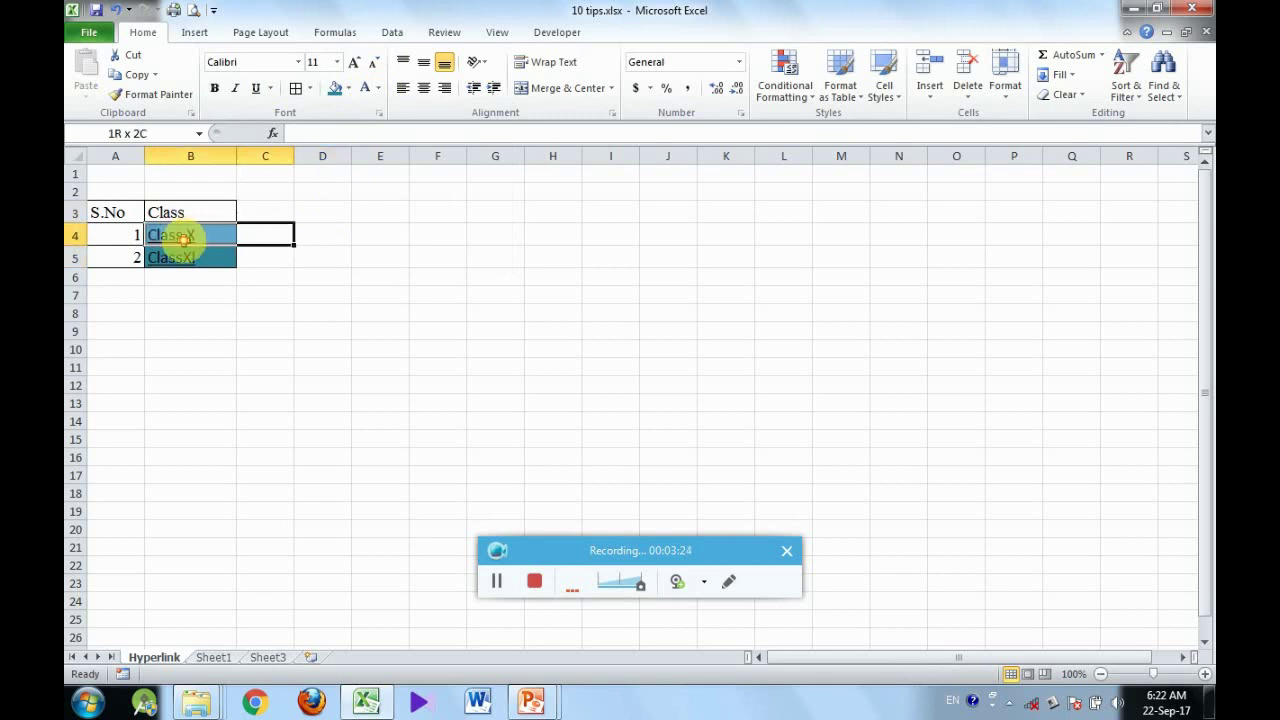
click(366, 91)
click(378, 215)
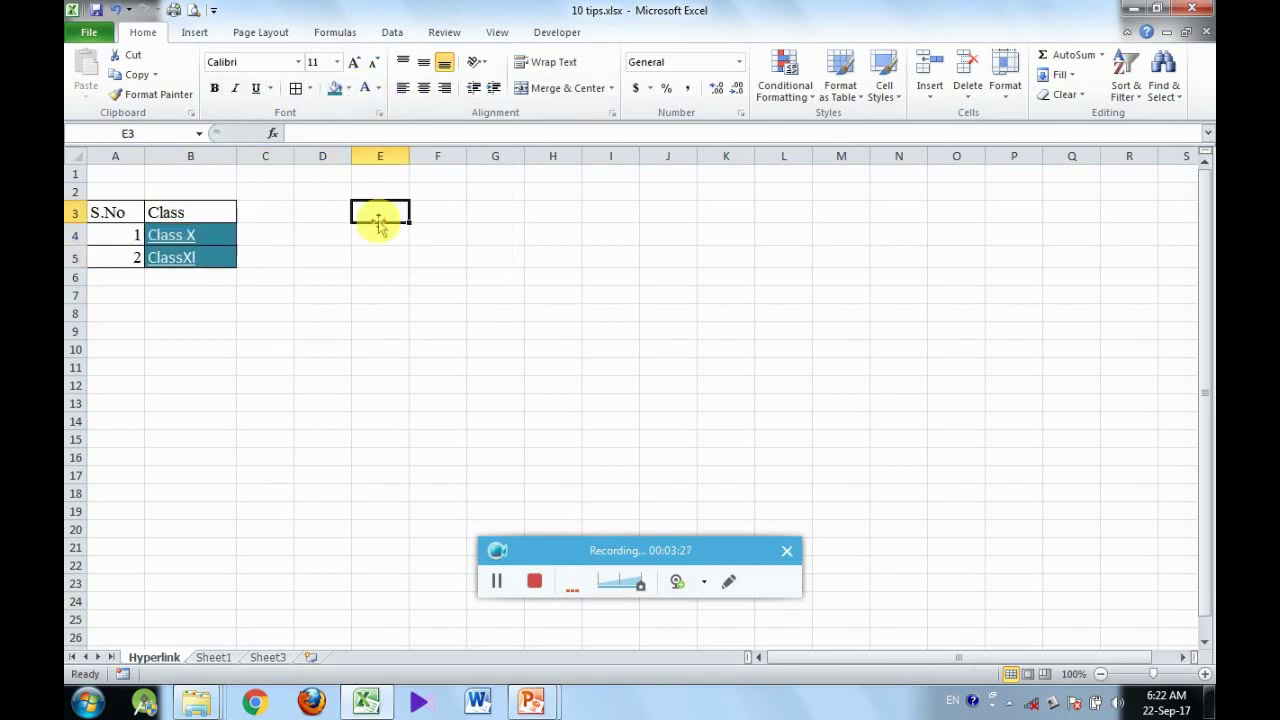
Follow the Class X link to its Sheet1 table, then return and follow the ClassXI link.
click(172, 240)
click(172, 240)
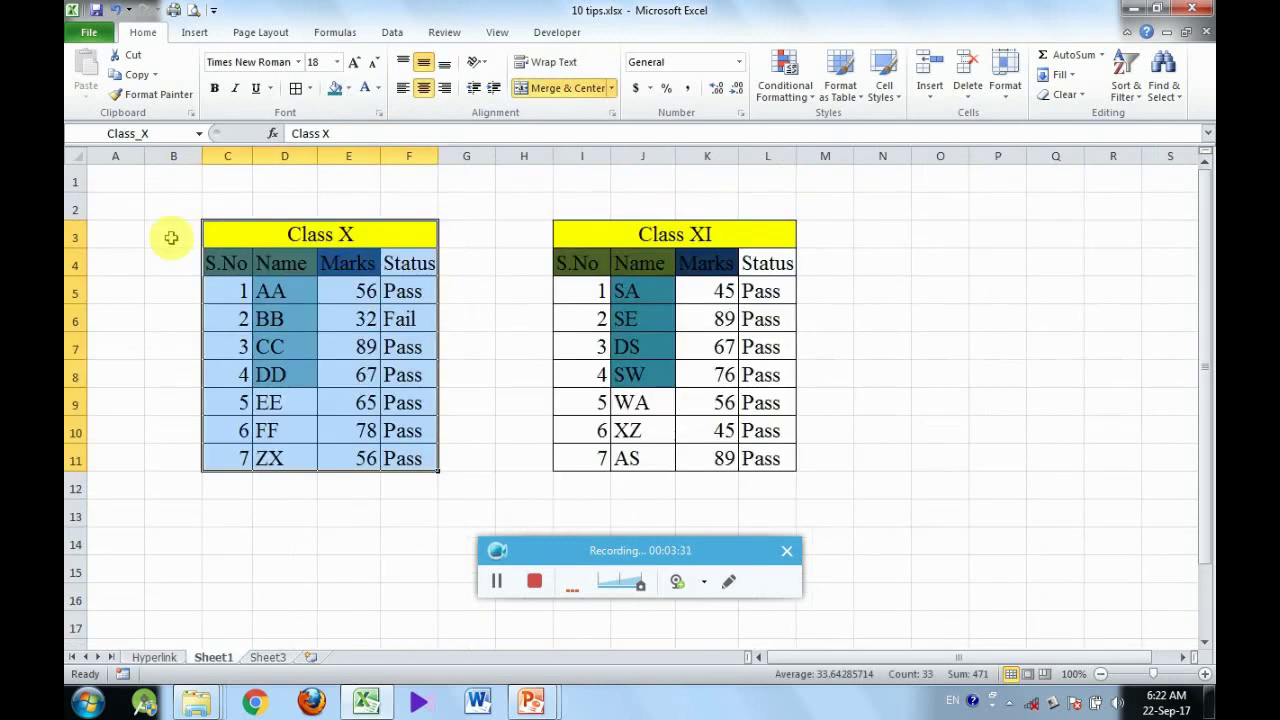
click(281, 572)
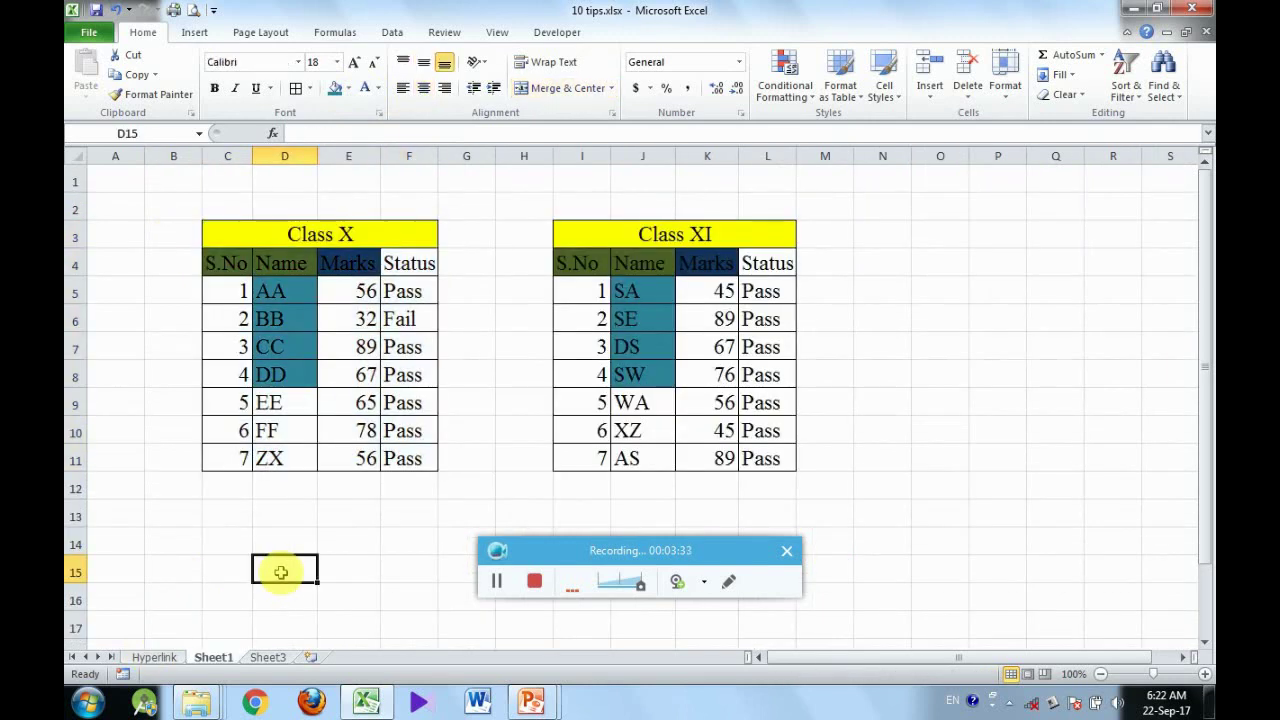
click(168, 658)
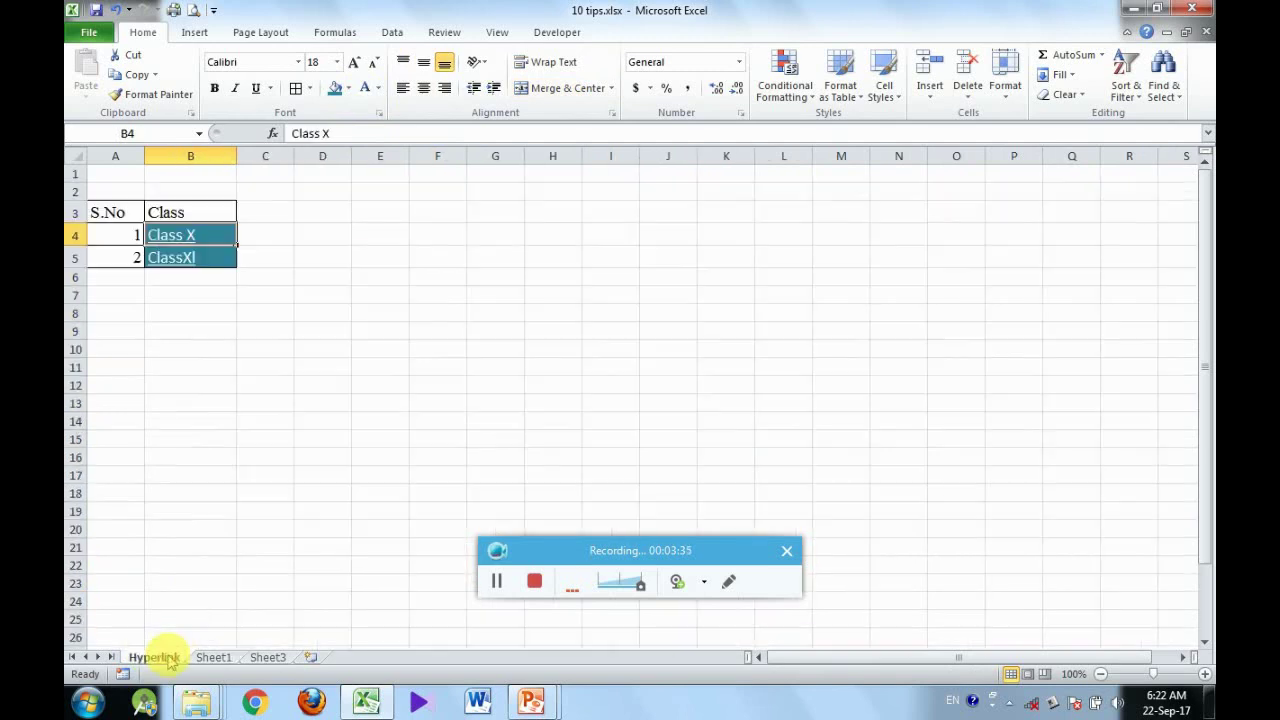
click(190, 260)
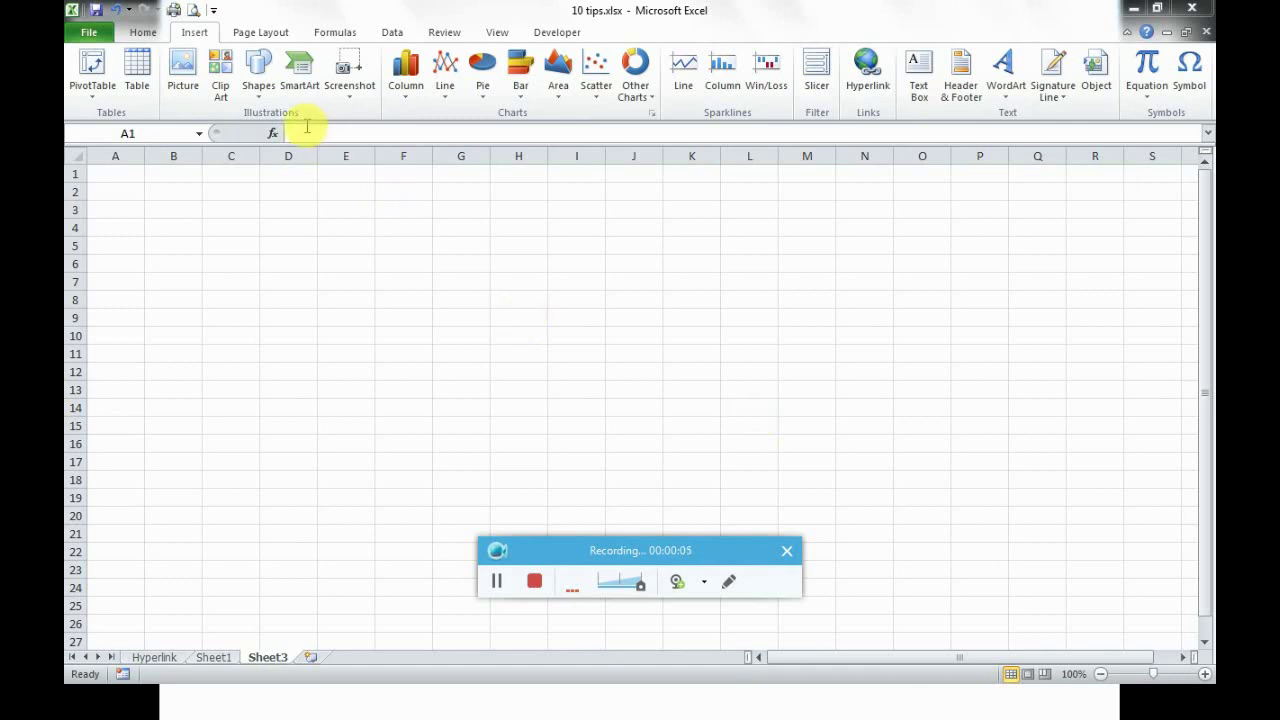
Insert a Hierarchy > Organization Chart SmartArt graphic on Sheet3.
click(302, 78)
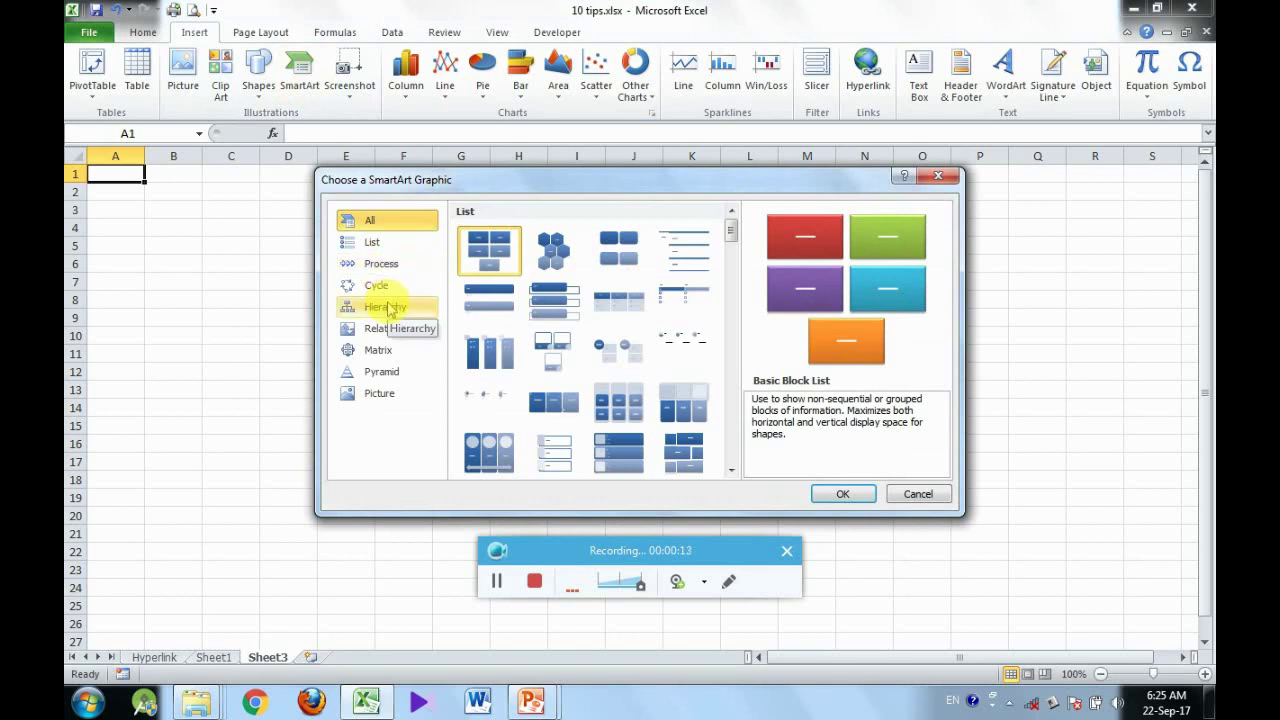
click(390, 309)
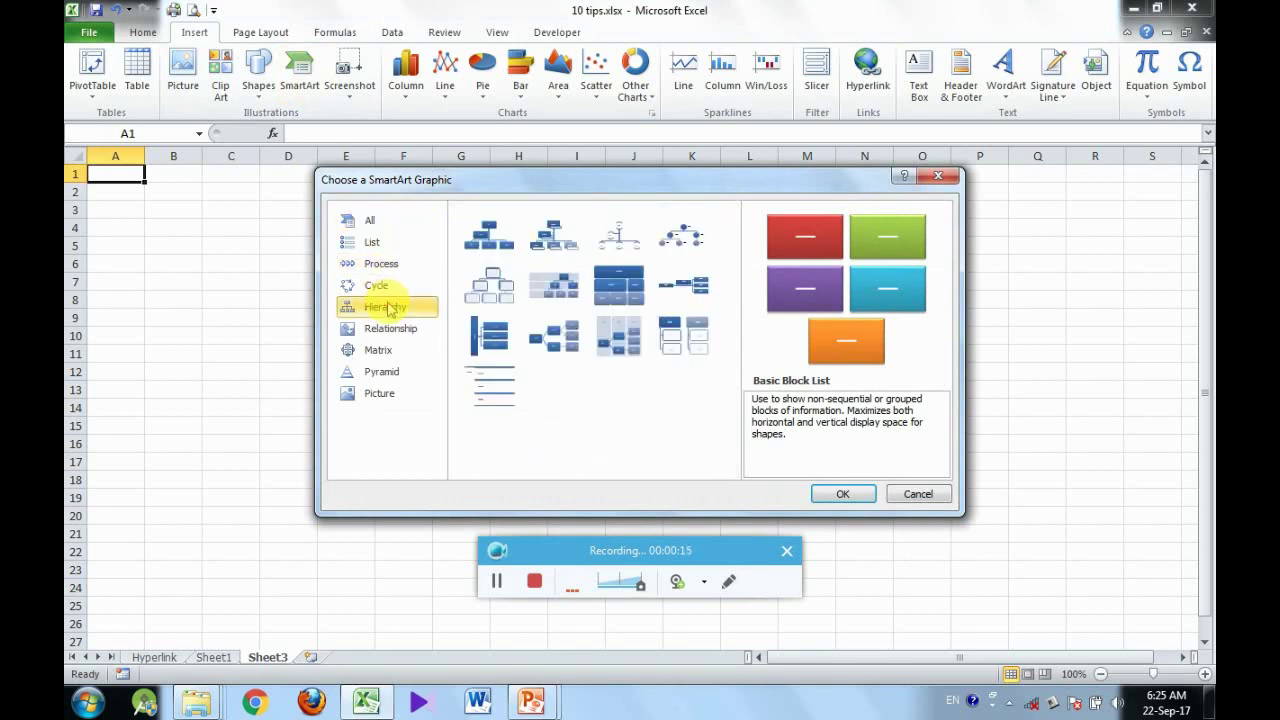
click(490, 250)
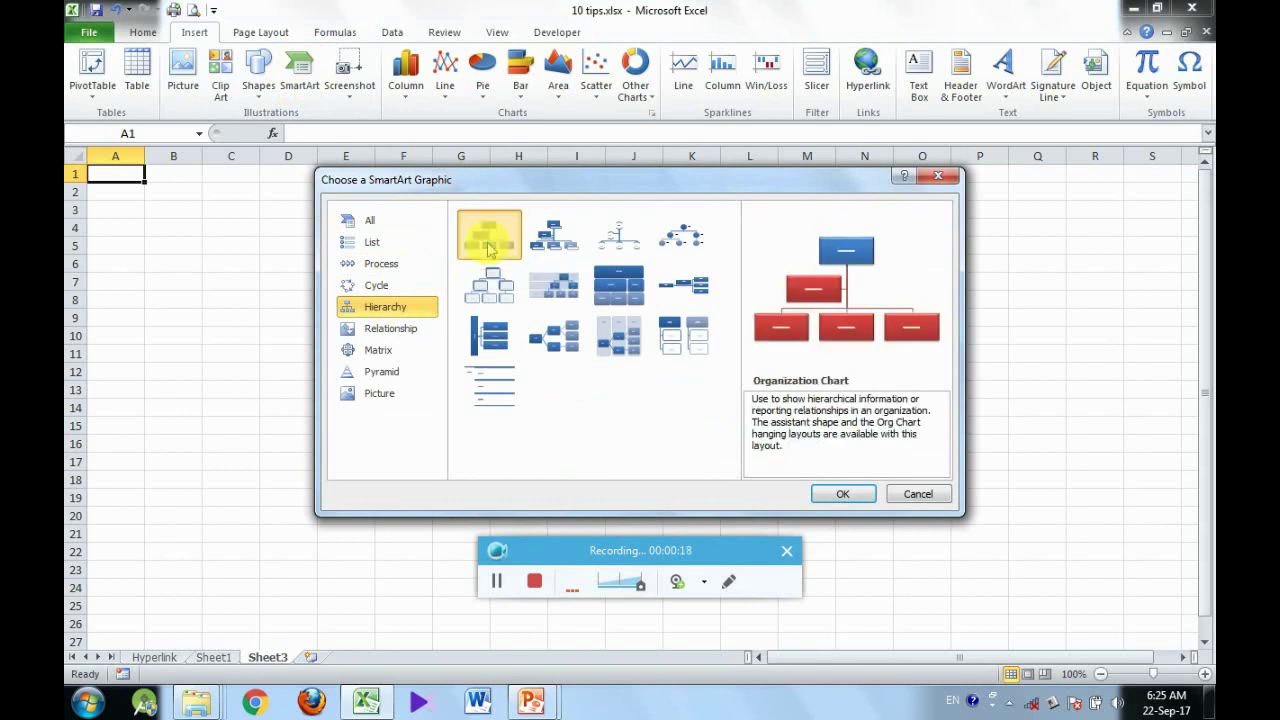
click(843, 497)
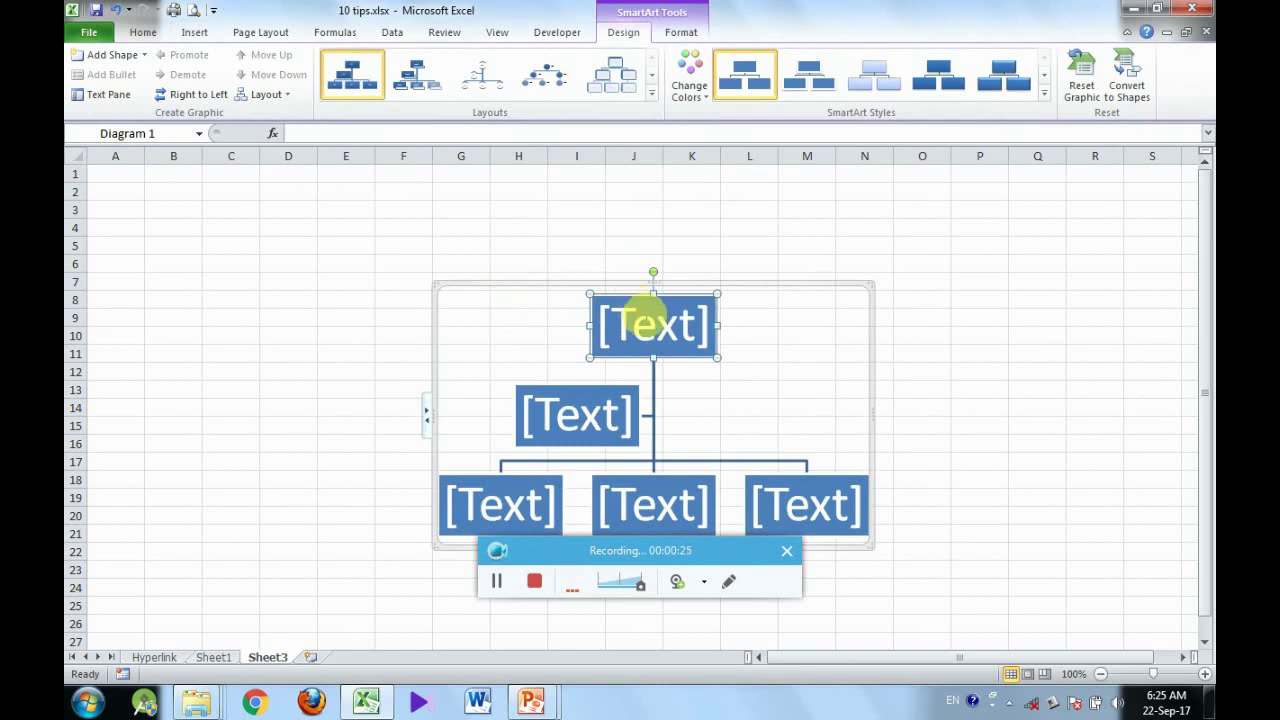
Type CEO, HR, JE, AE and SE into the five org chart boxes, top to bottom-right.
click(650, 320)
text(C)
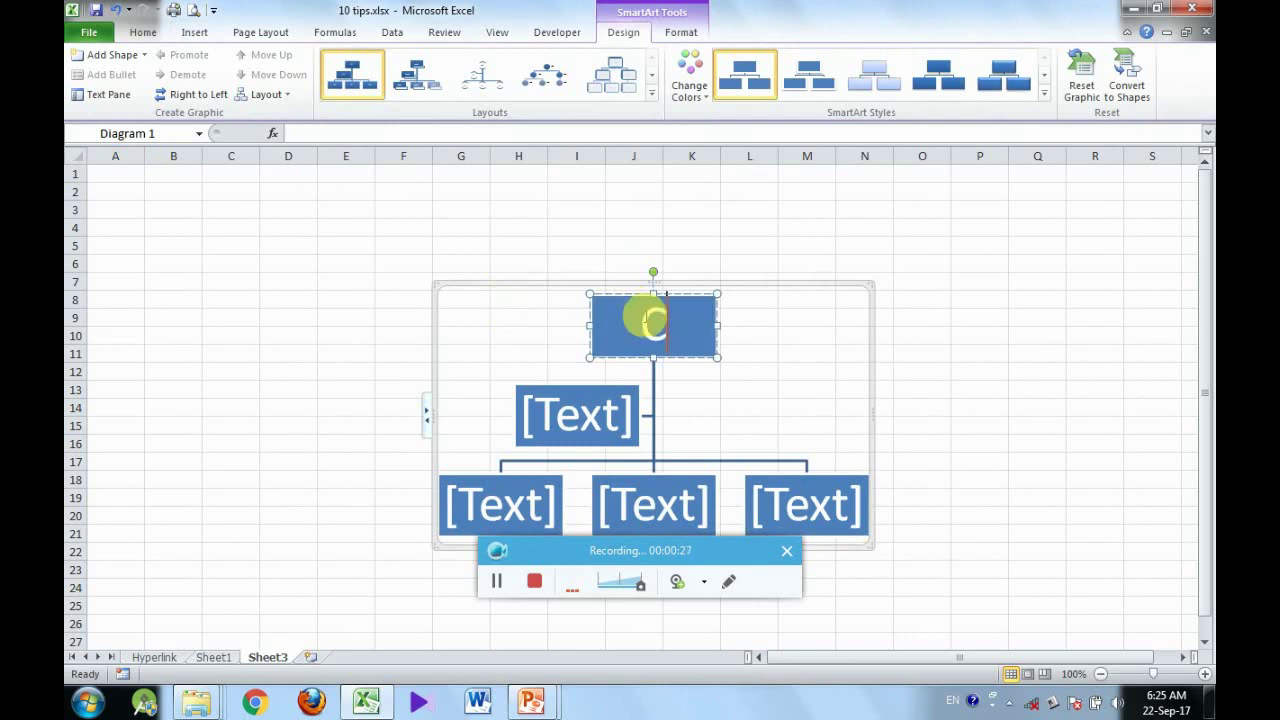
text(EO)
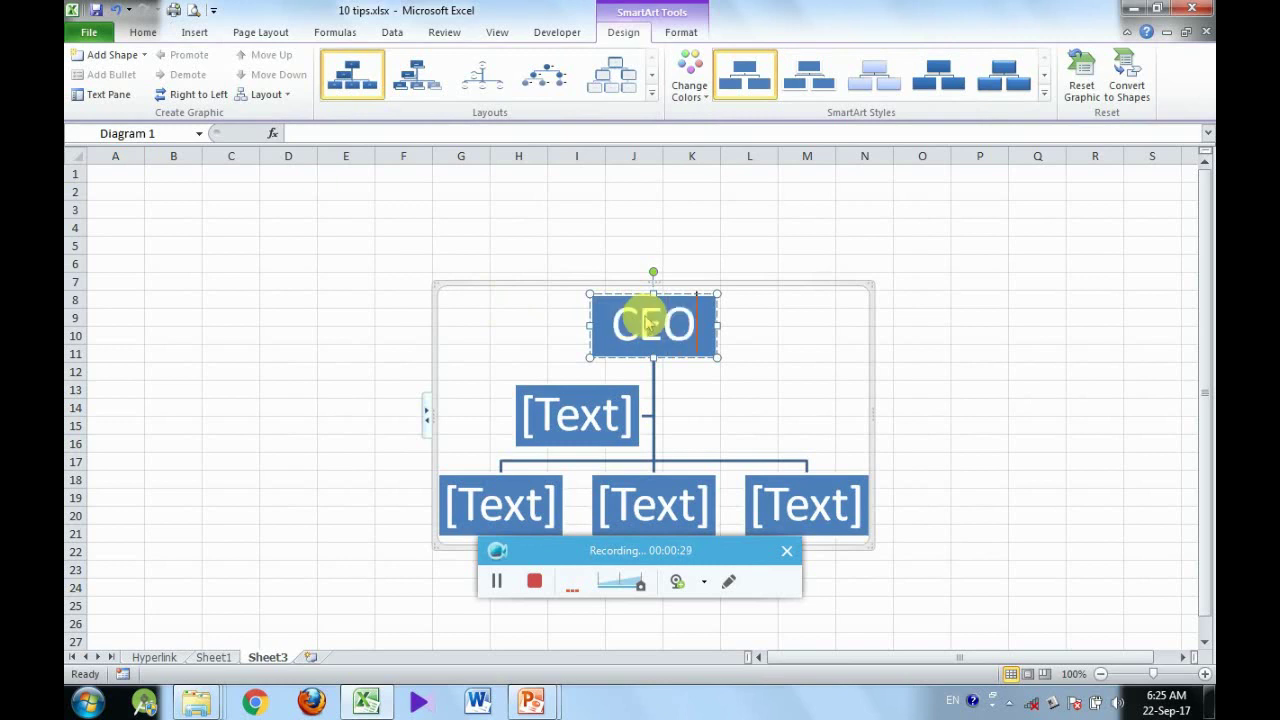
click(566, 421)
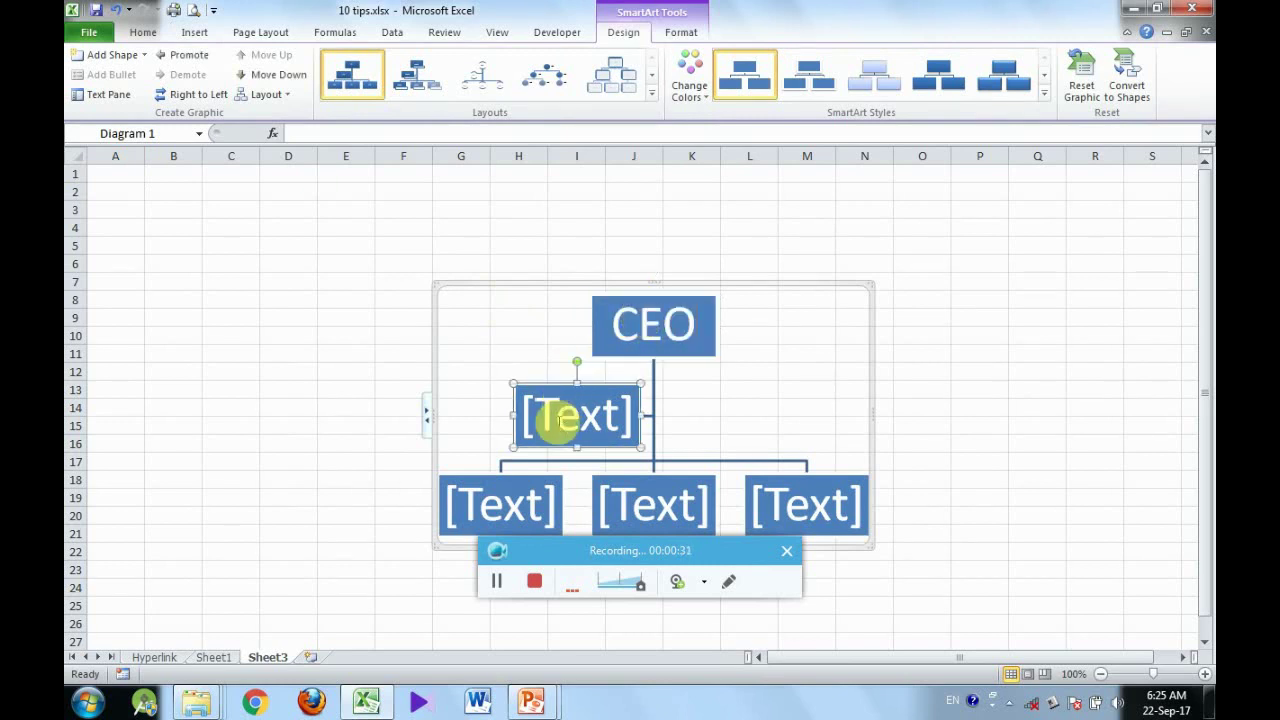
text(HR)
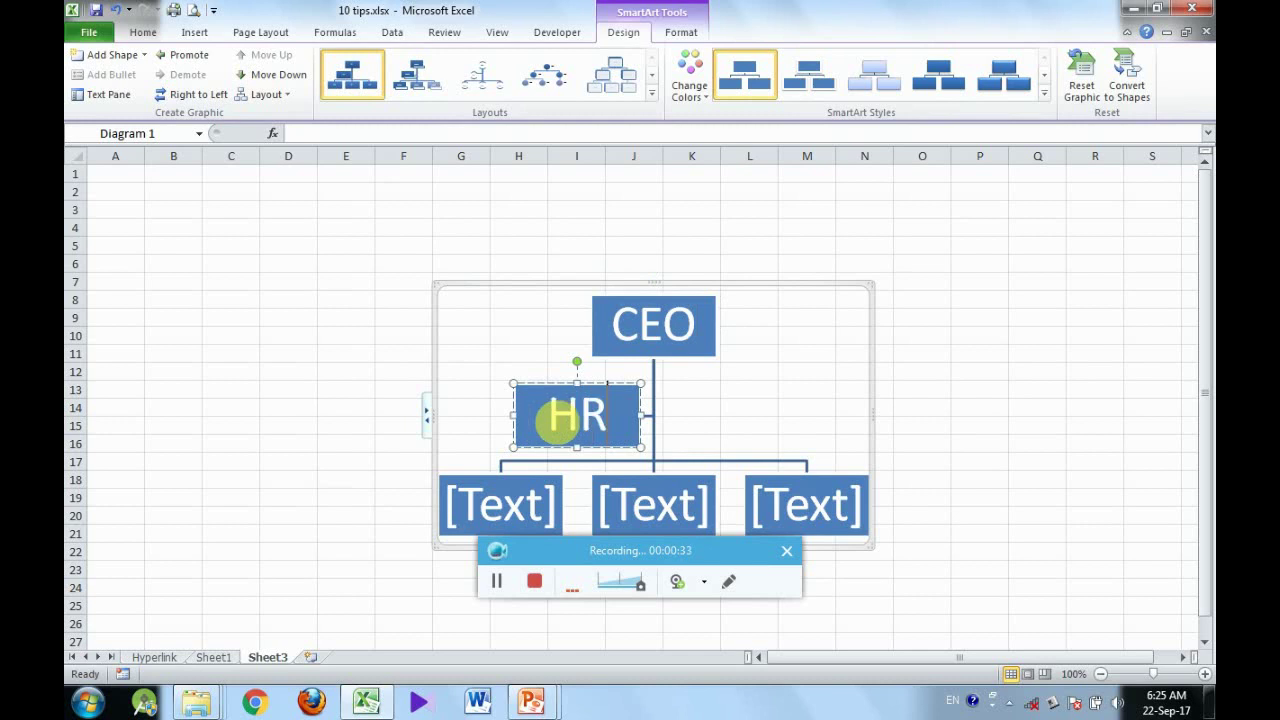
click(495, 507)
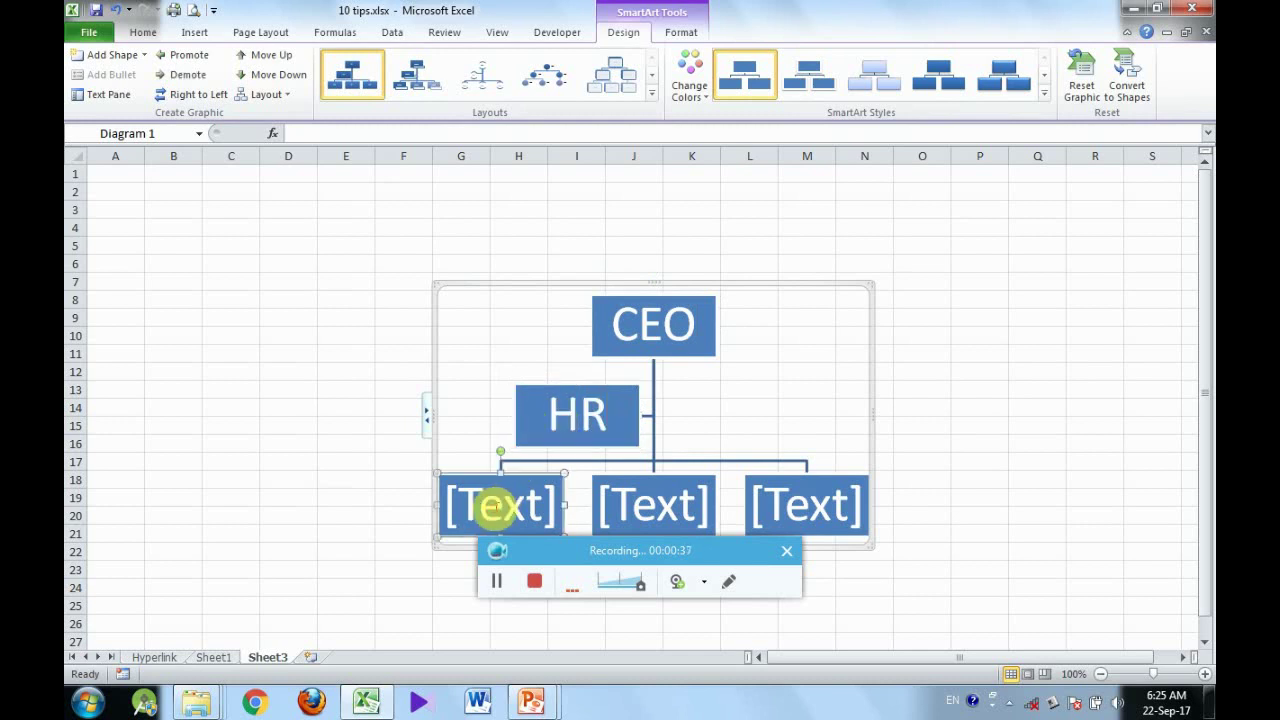
text(JE)
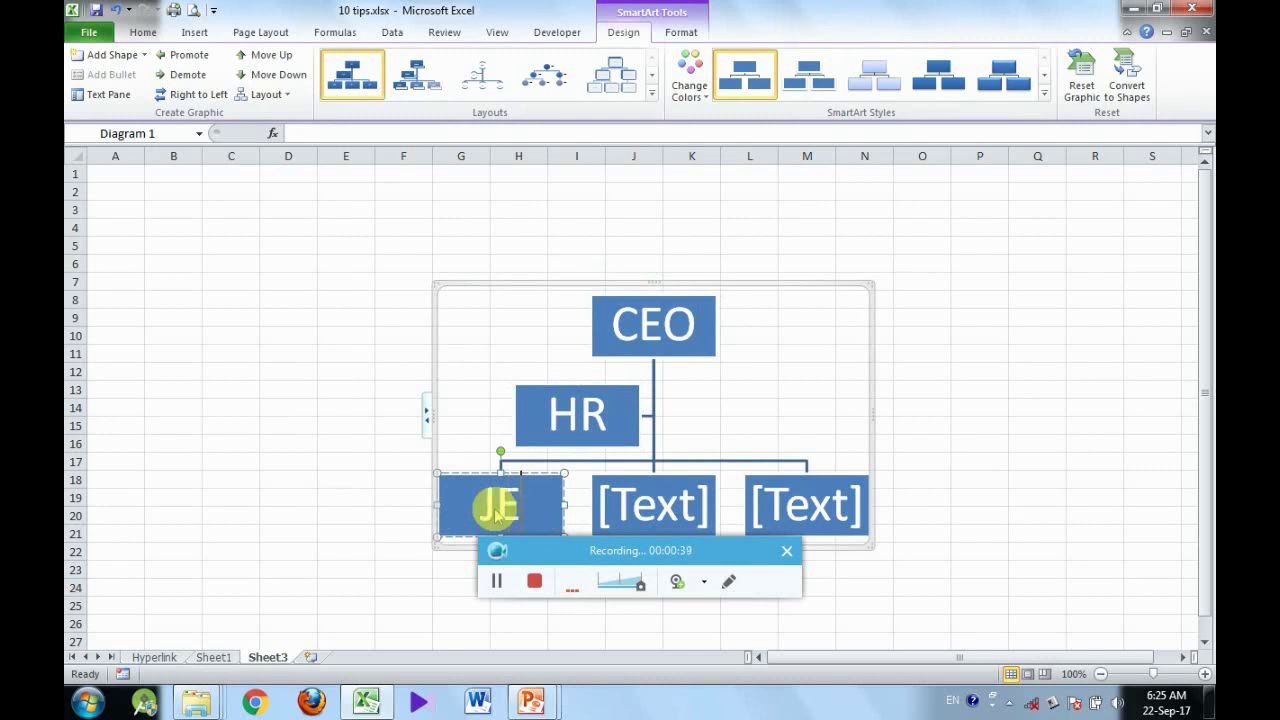
click(655, 508)
key(Escape)
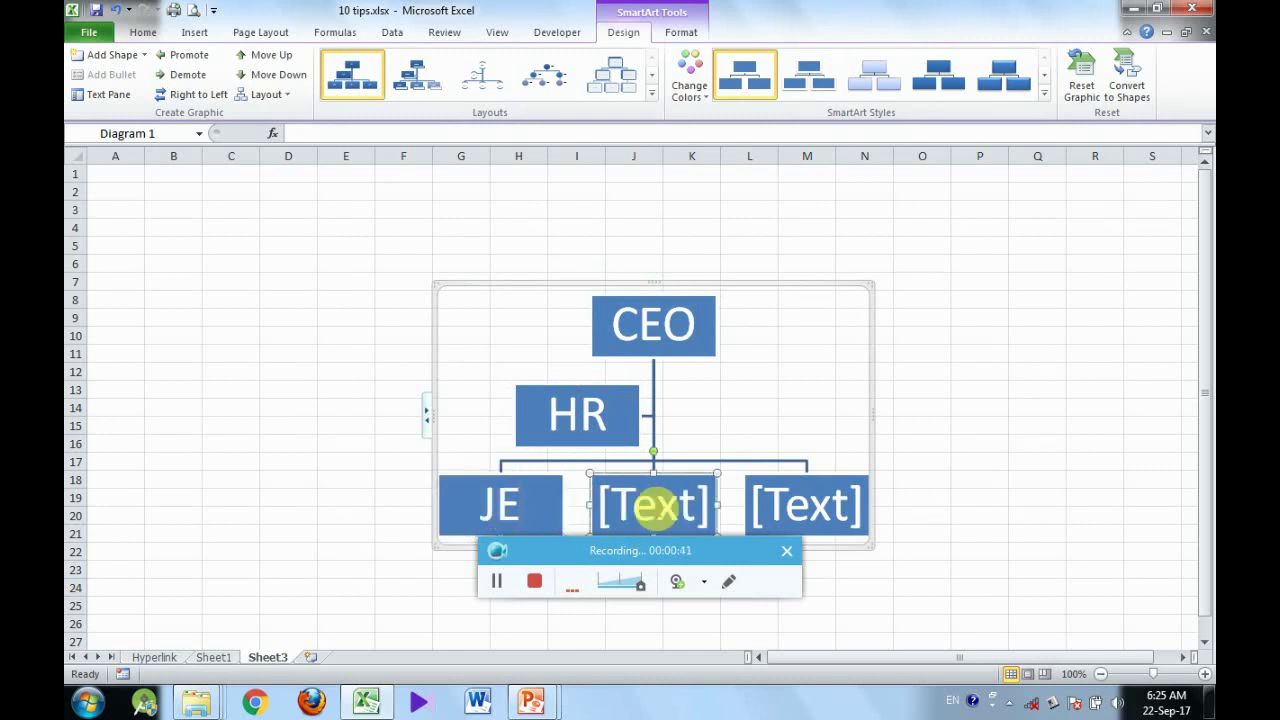
text(AE)
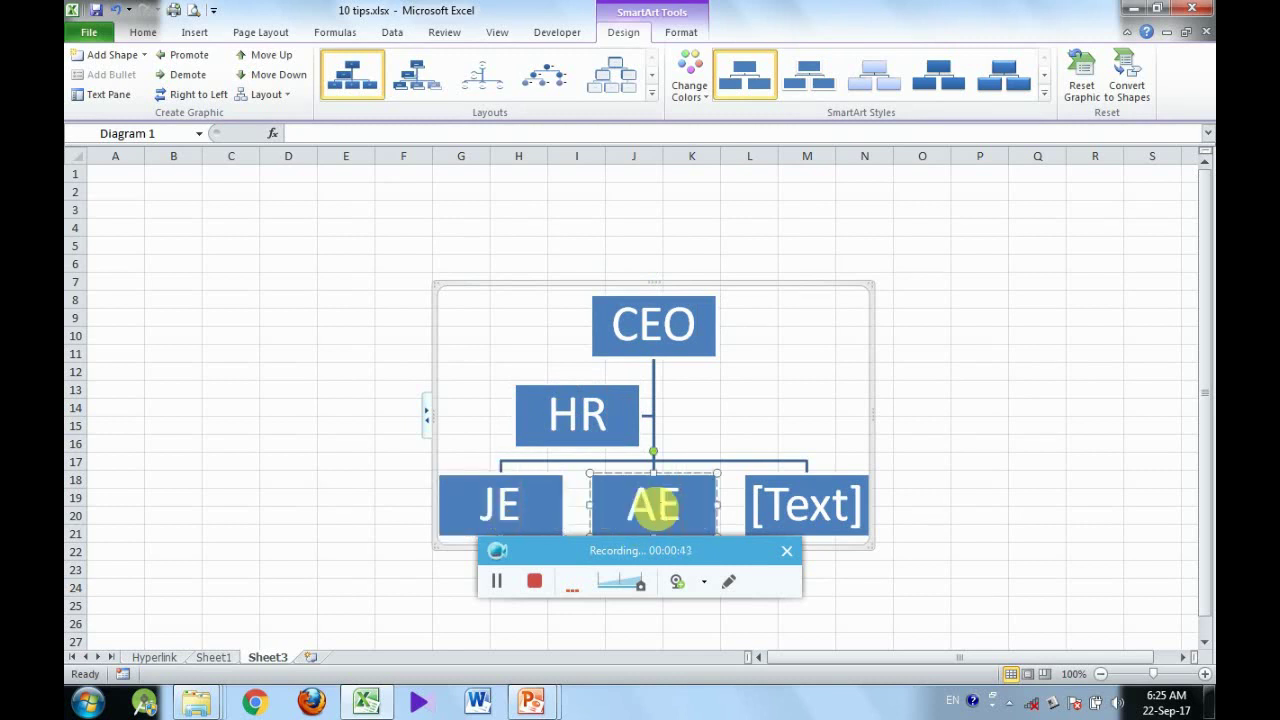
click(760, 505)
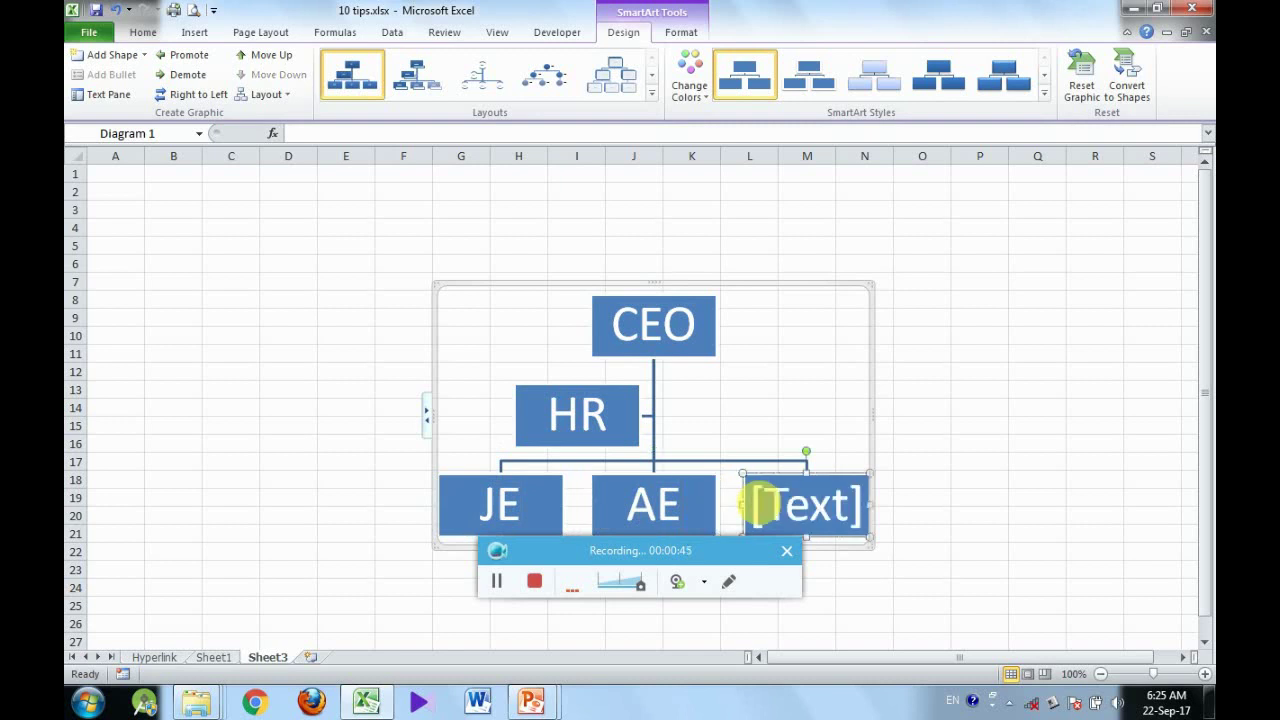
text(SE)
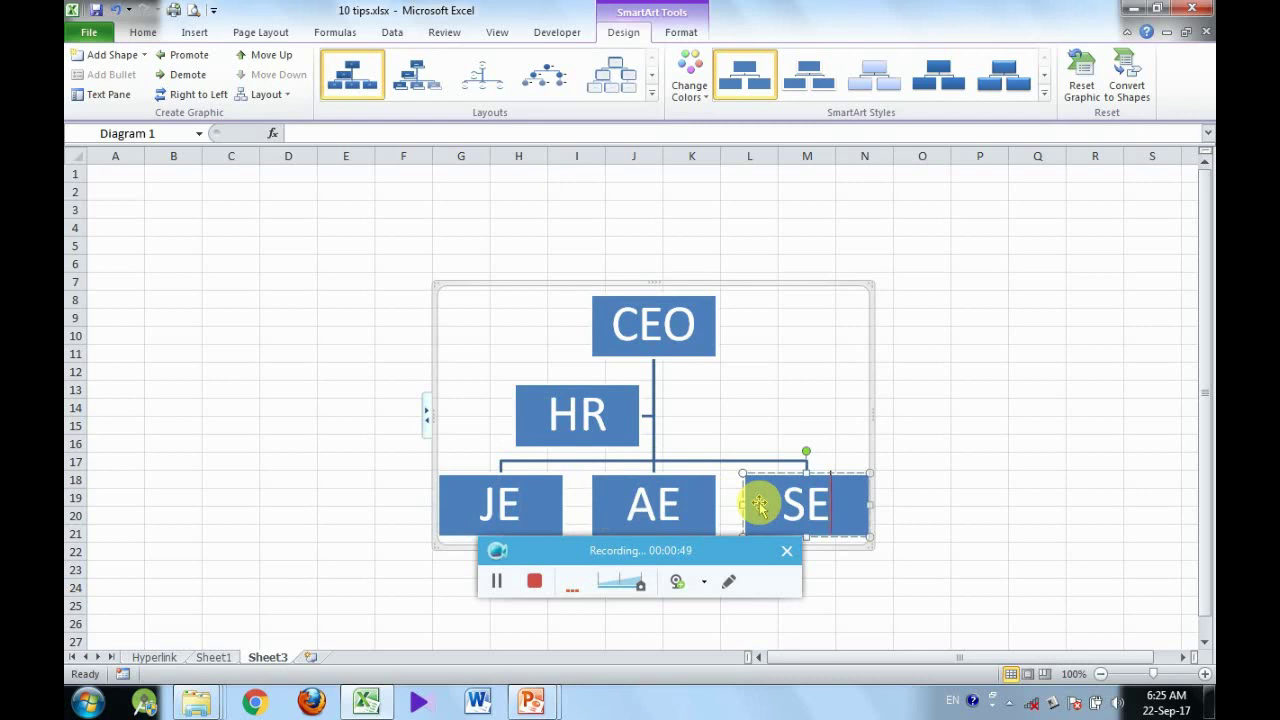
click(323, 423)
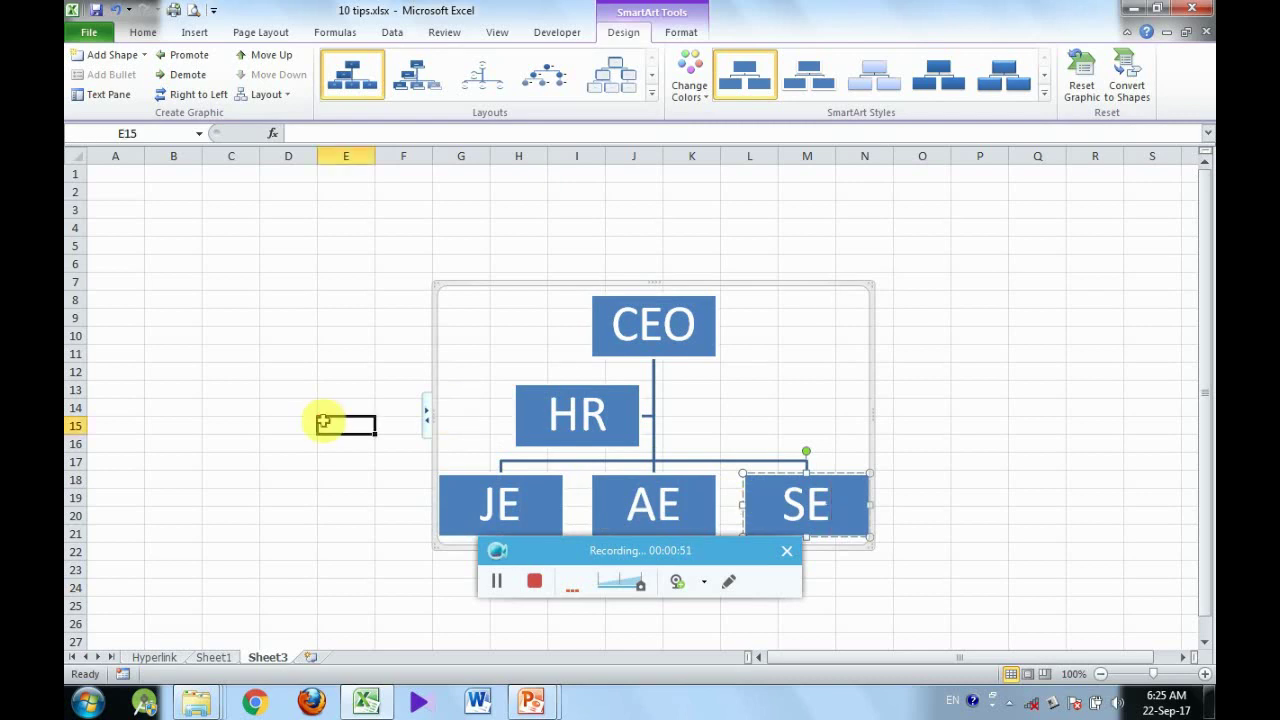
On Sheet1, hide every column from M to the last column of the sheet.
click(214, 657)
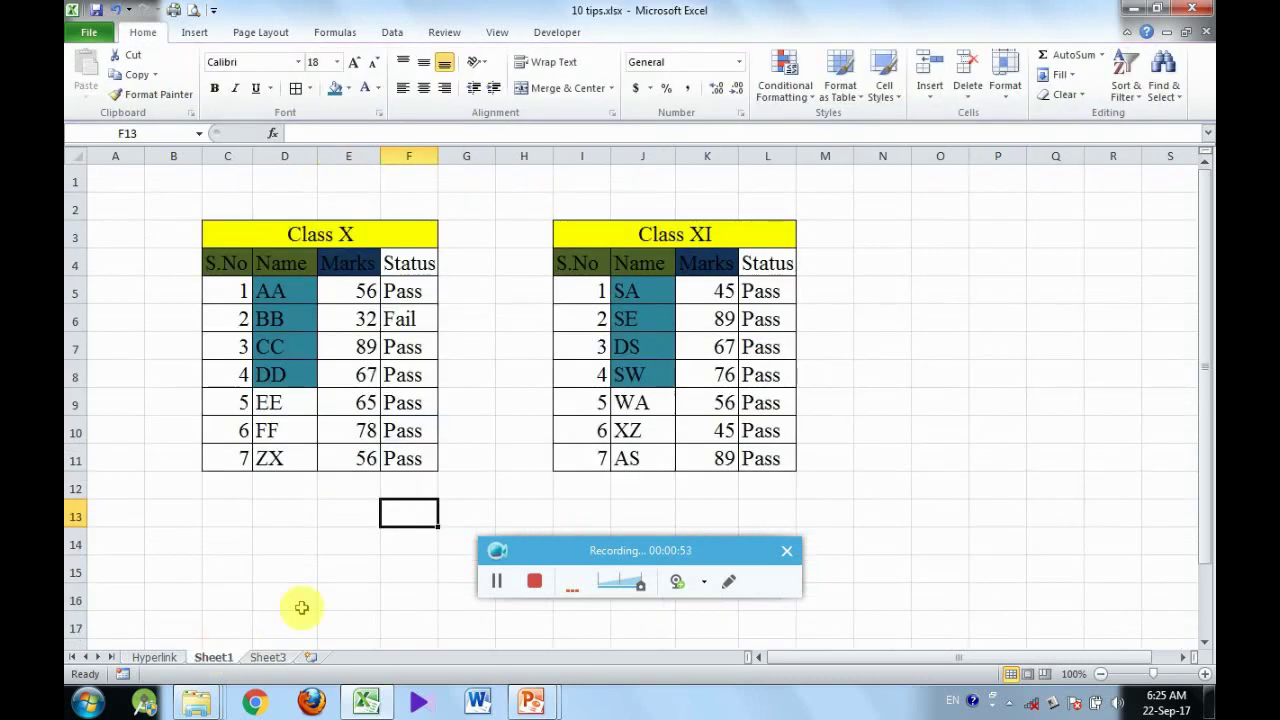
click(350, 600)
drag(573, 560, 580, 630)
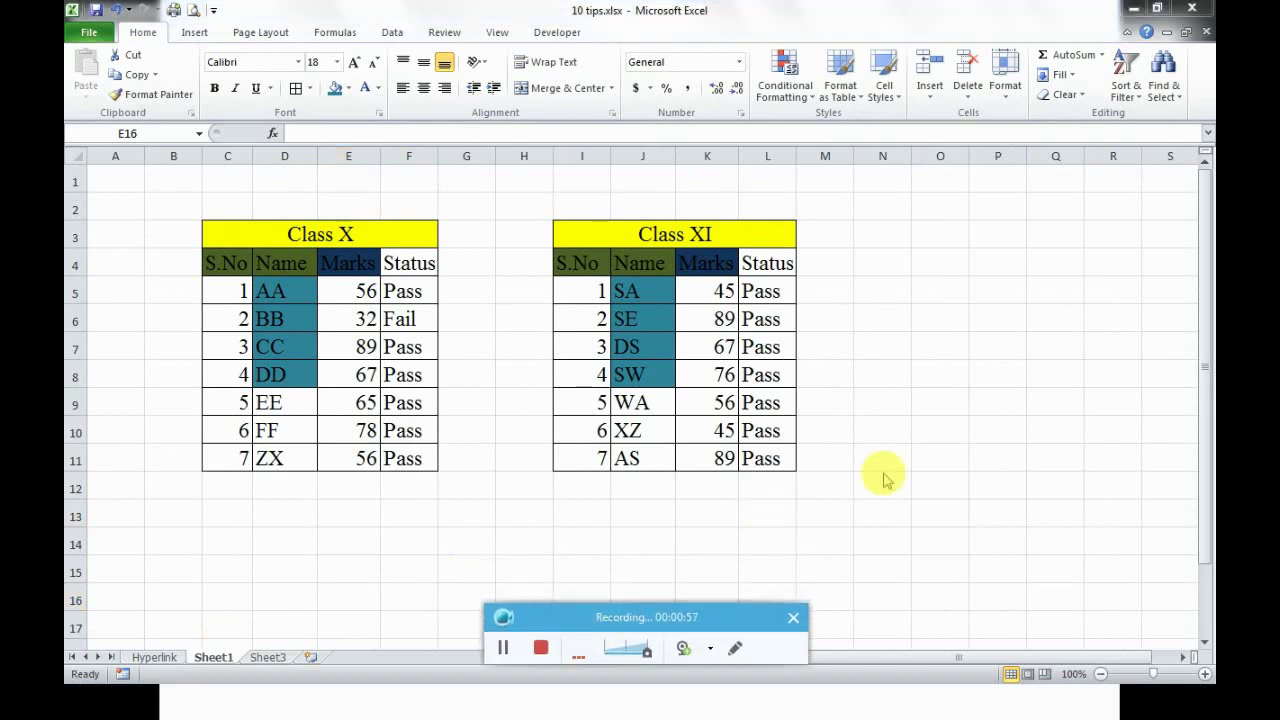
click(824, 155)
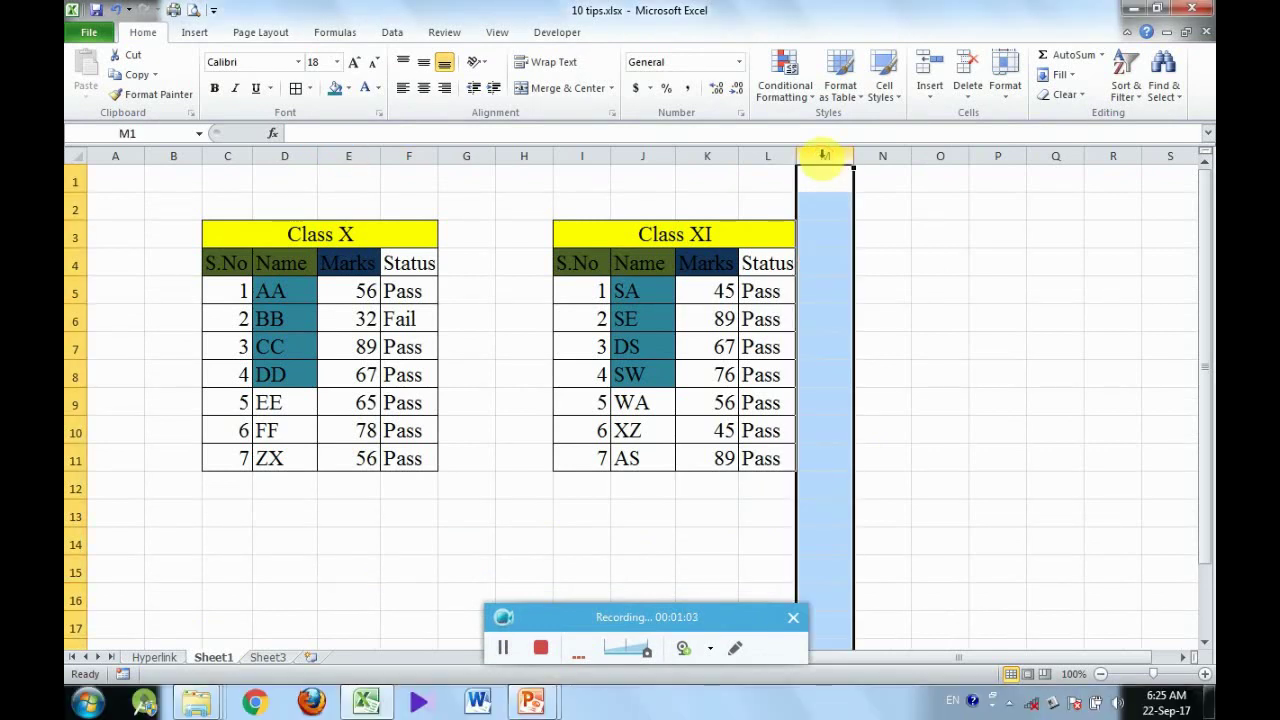
key(ctrl+shift+Right)
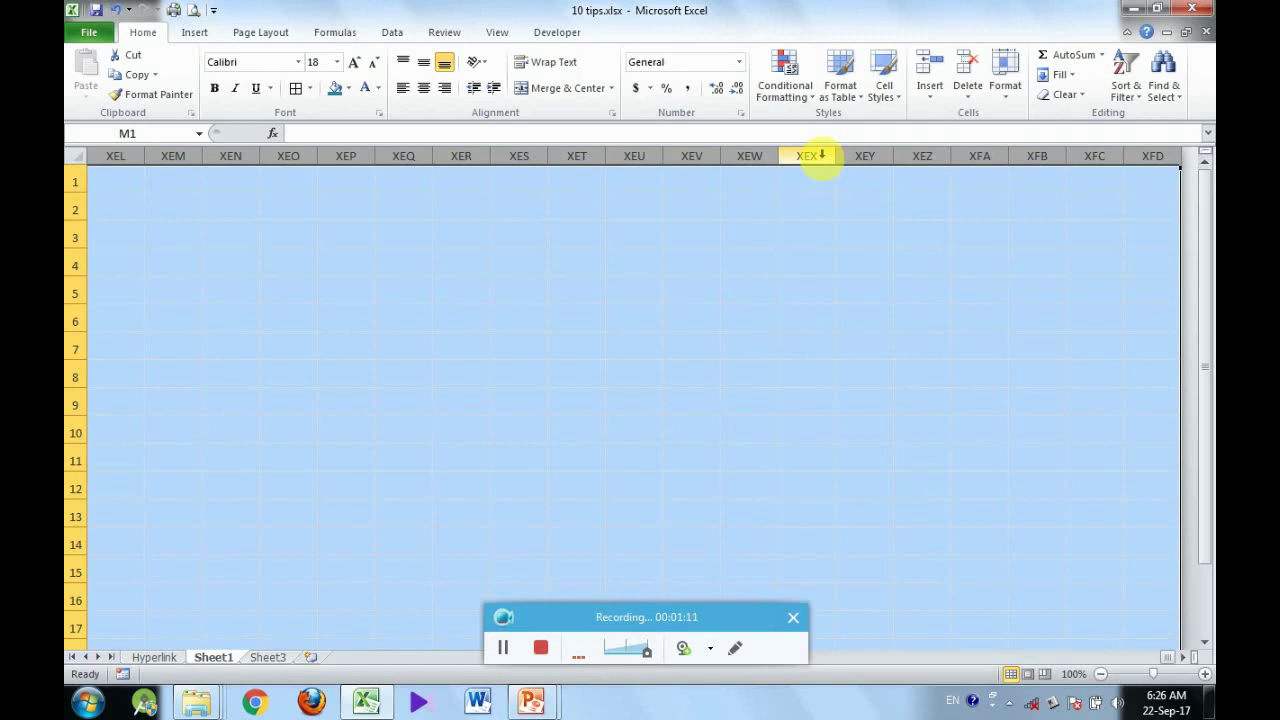
right_click(818, 156)
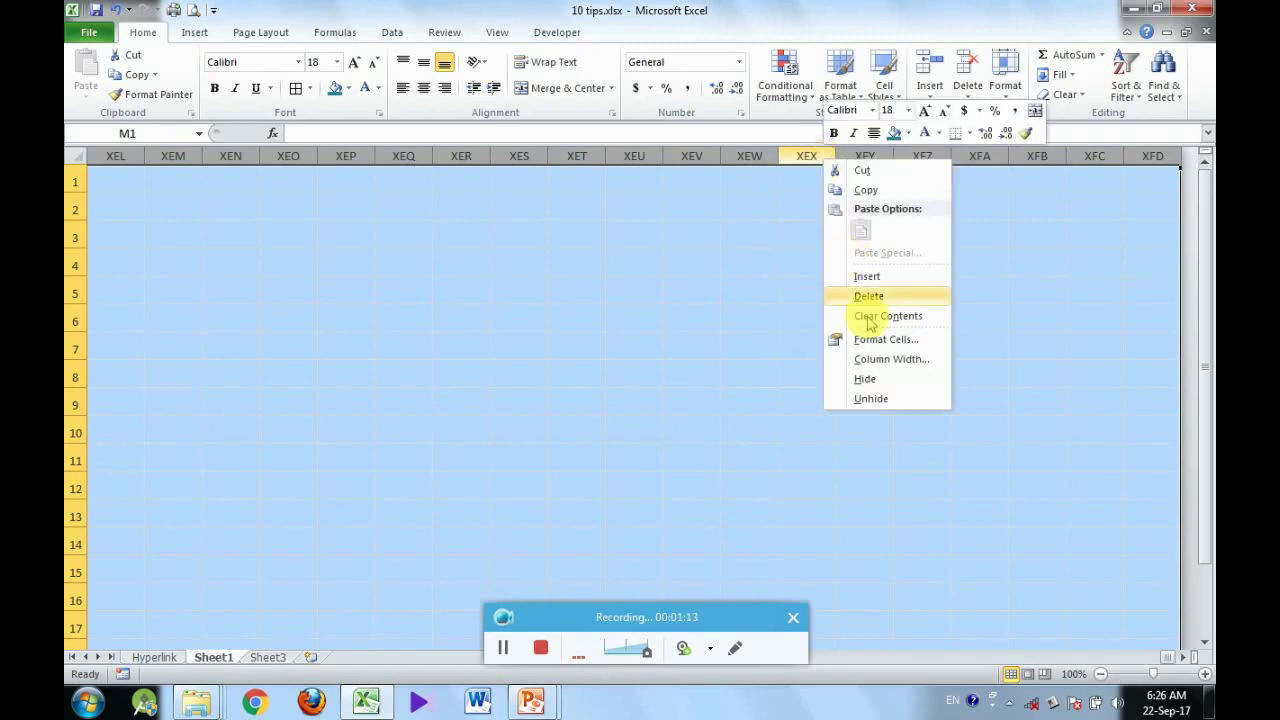
click(884, 381)
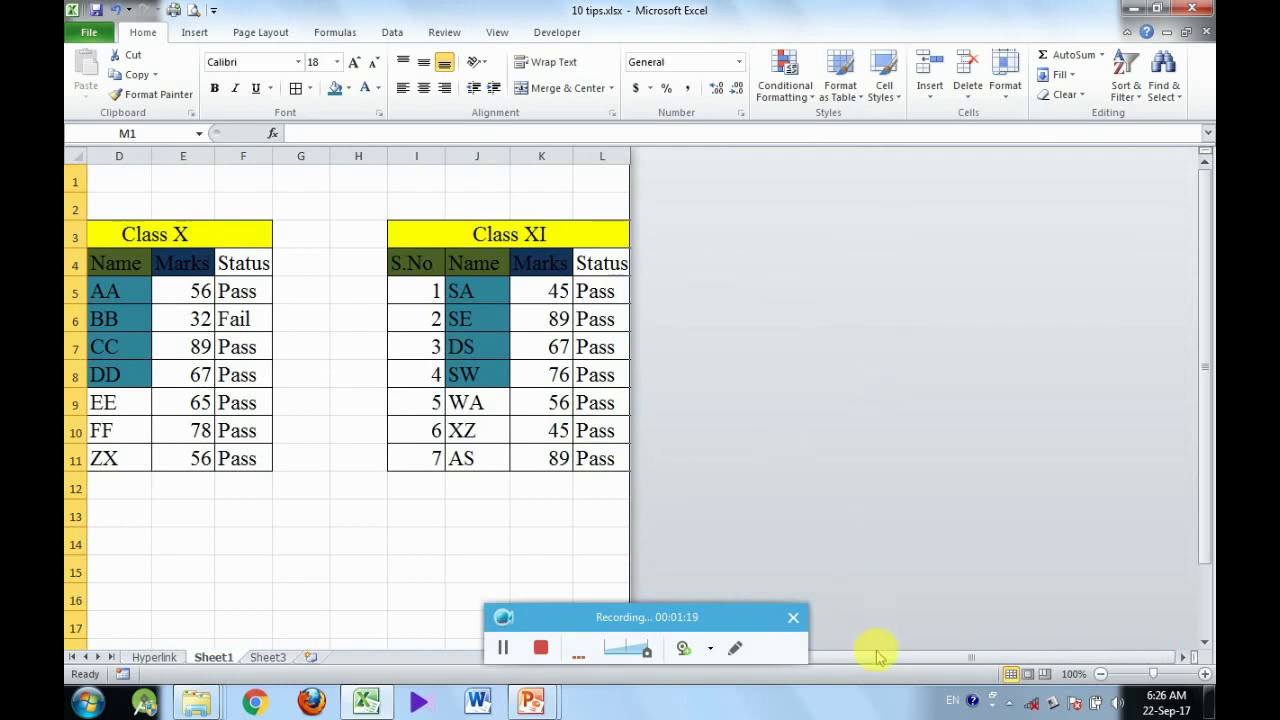
Hide every row from 12 to the bottom of the sheet.
mouse_move(875, 656)
mouse_down()
mouse_move(848, 672)
mouse_move(750, 679)
mouse_up()
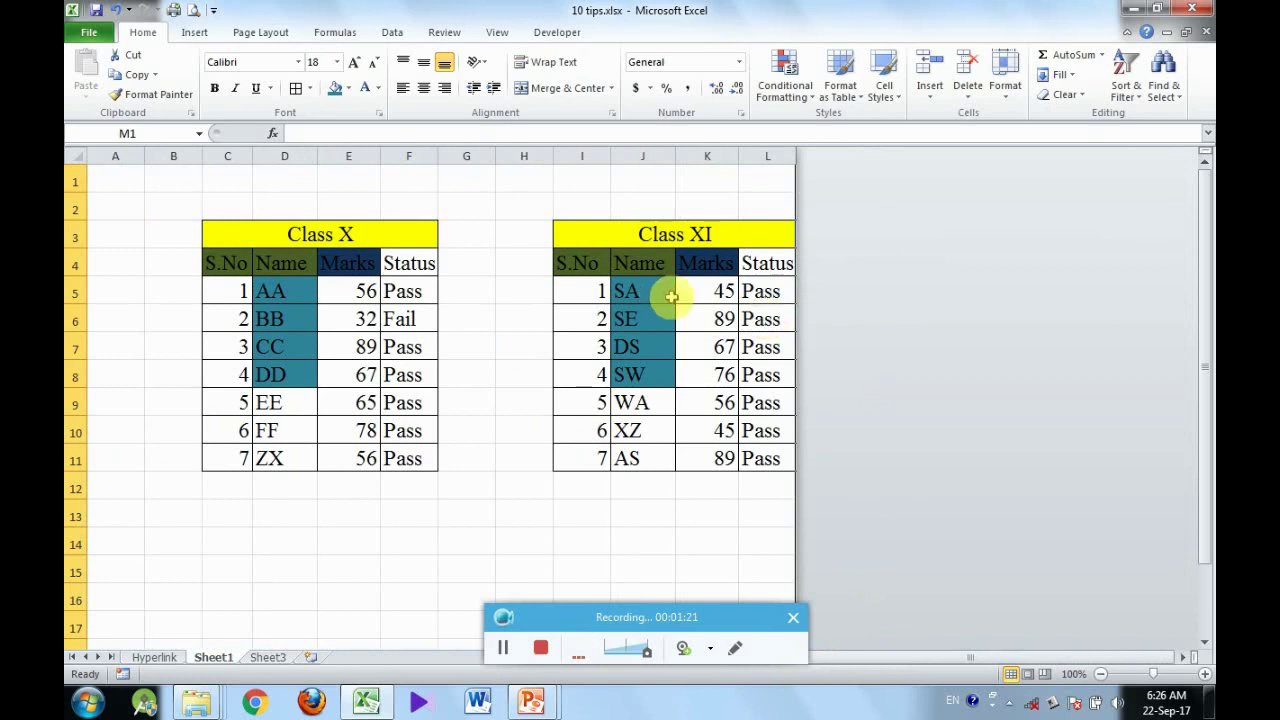
click(74, 488)
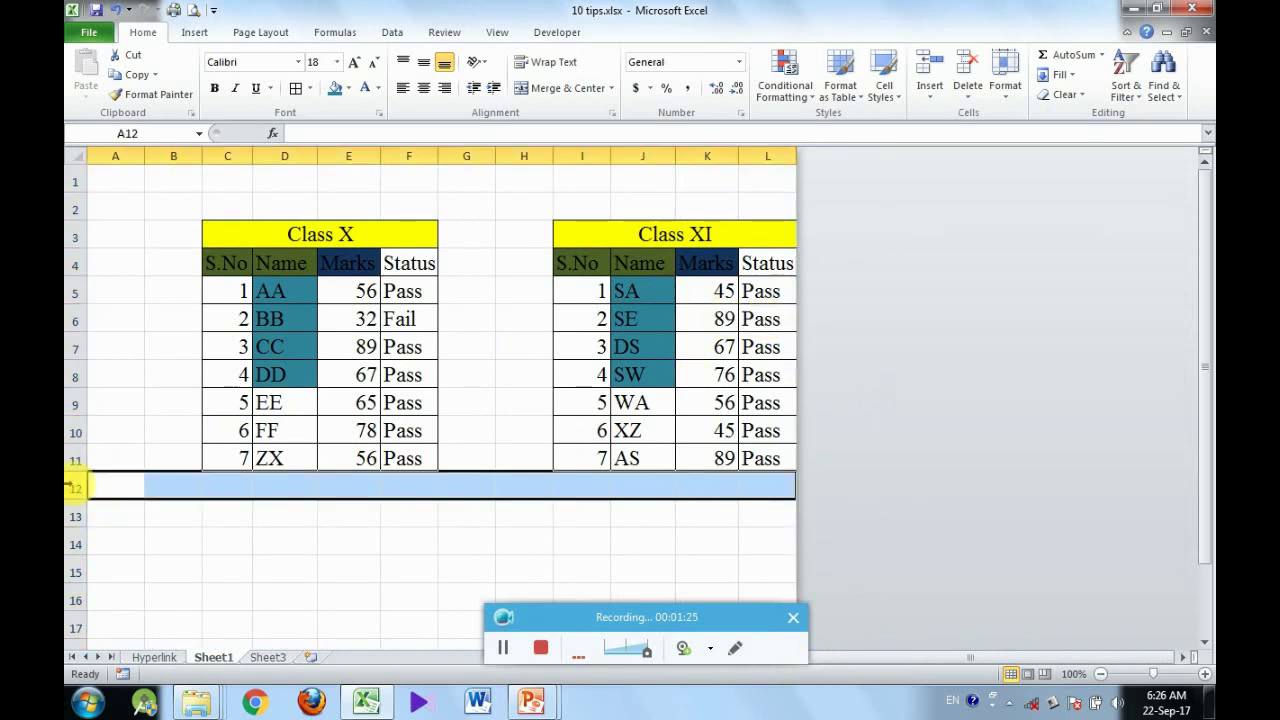
key(ctrl+shift+Down)
right_click(76, 489)
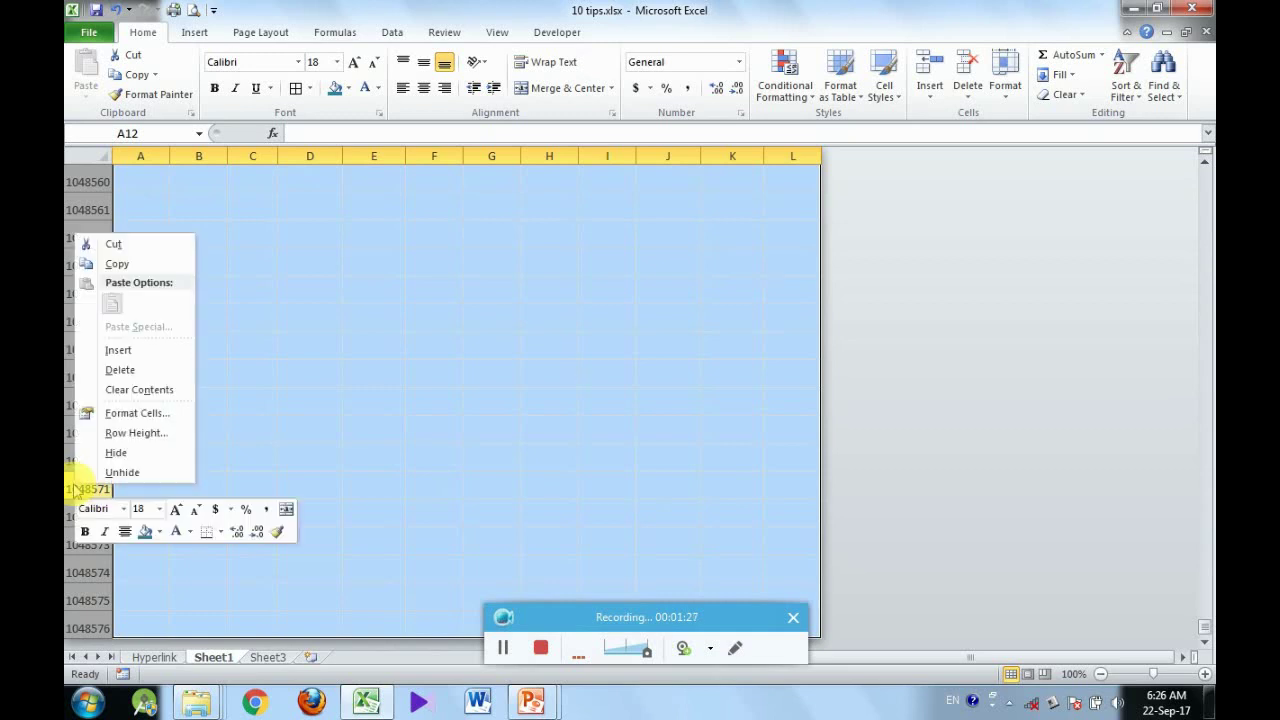
click(114, 453)
key(Up)
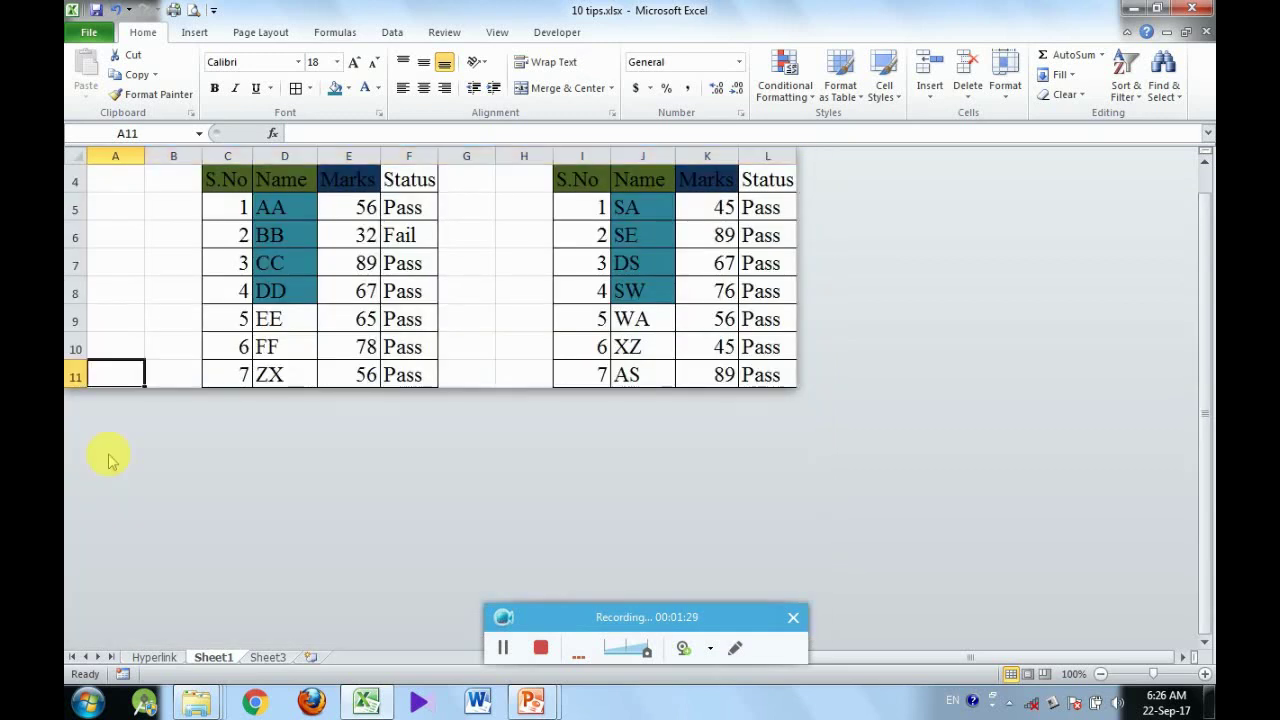
key(Up)
key(Up)
key(Up)
key(Up)
key(Up)
key(Up)
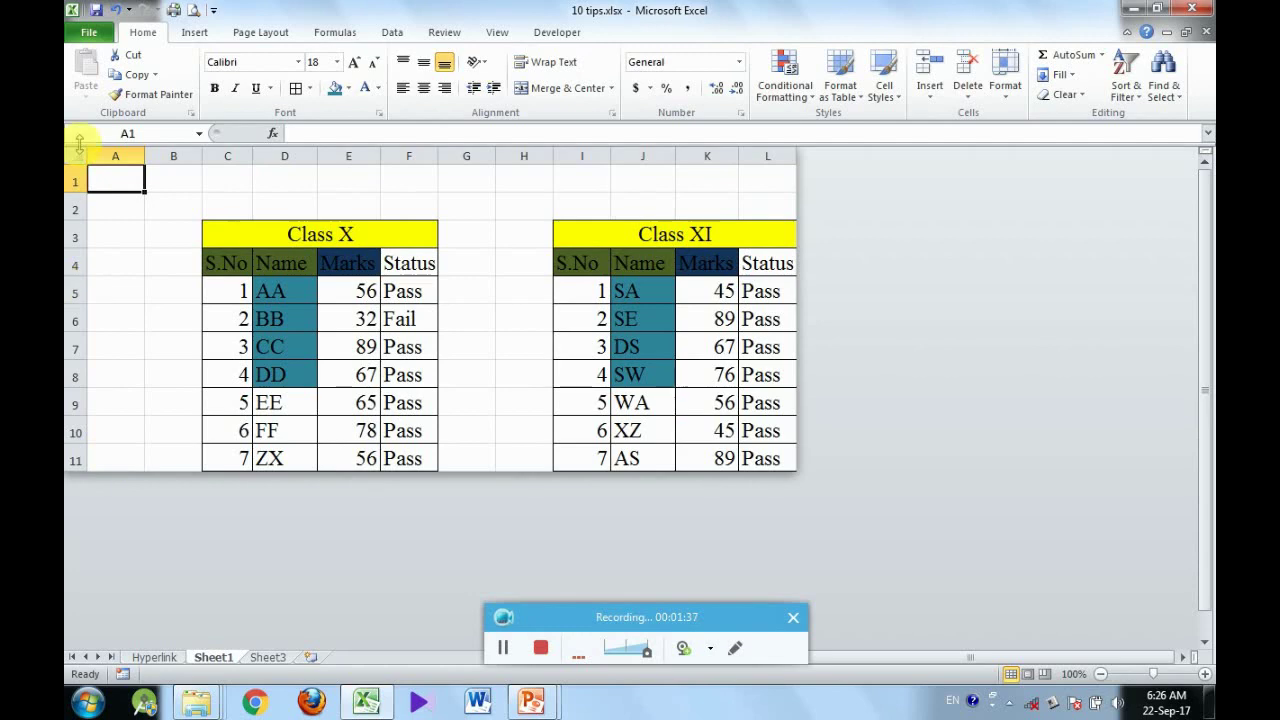
Save the workbook as a PDF (*.pdf) file named 10 tips.
click(92, 33)
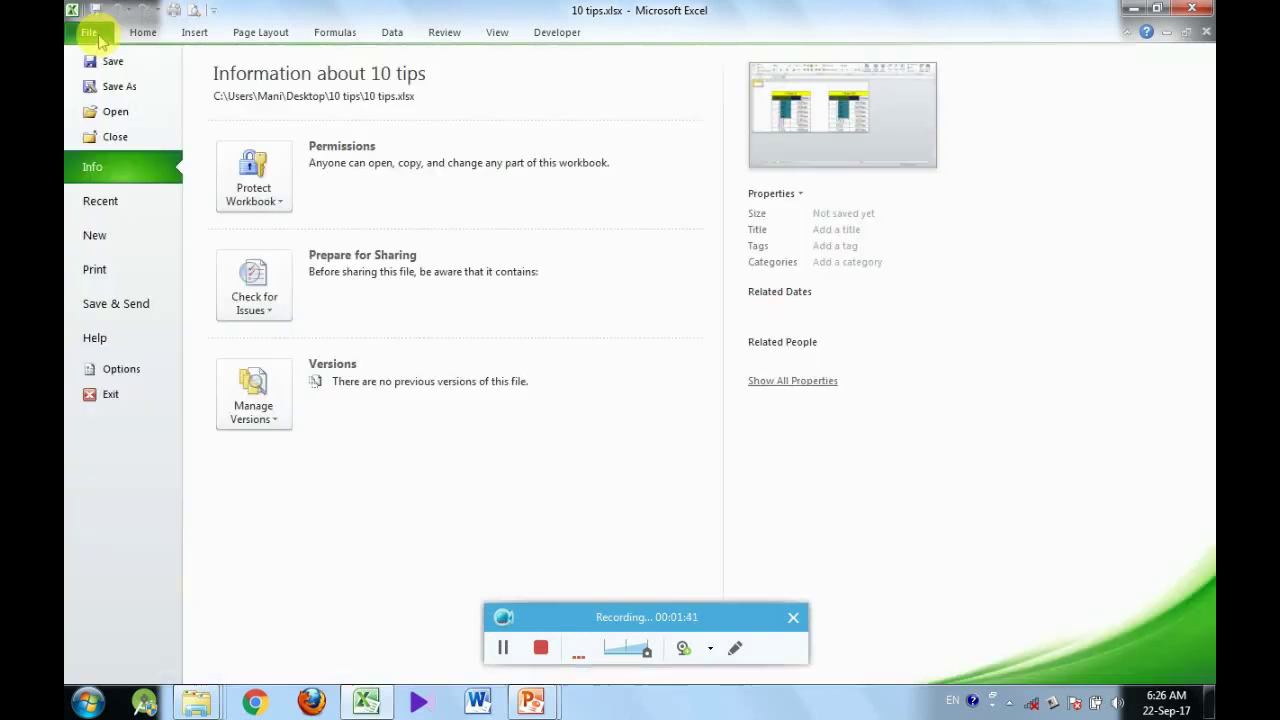
click(105, 86)
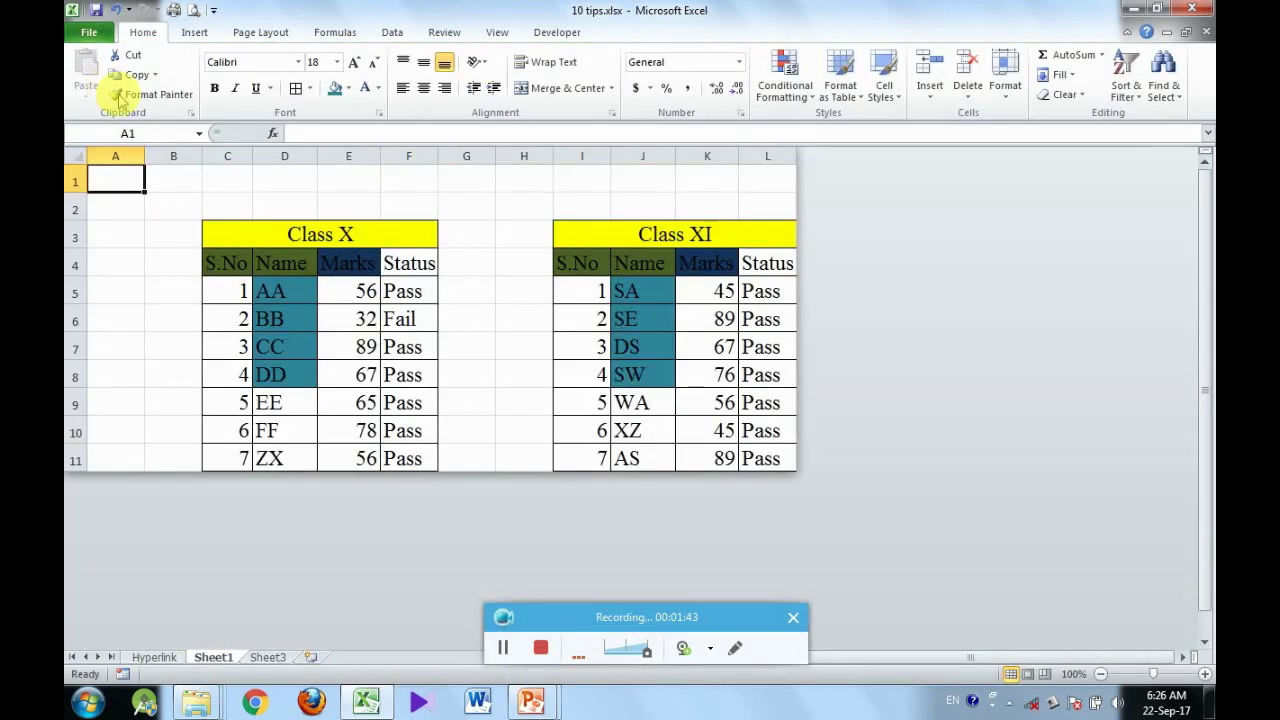
click(357, 336)
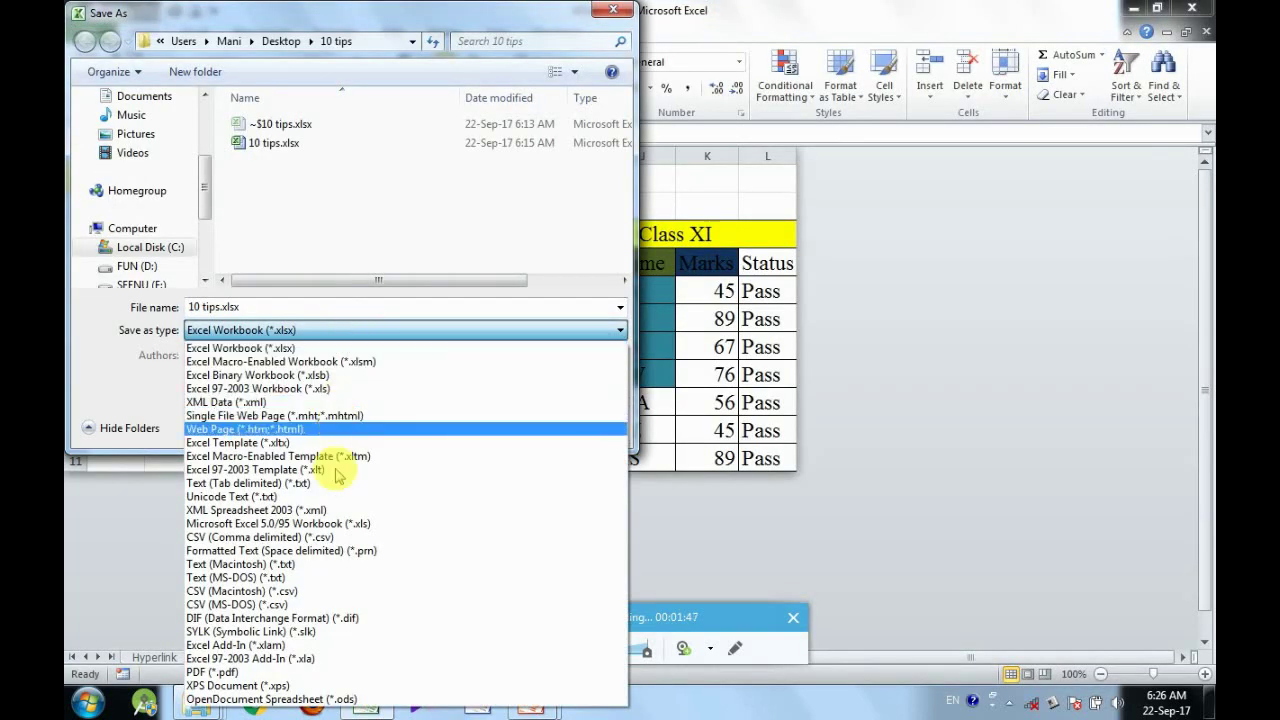
click(333, 673)
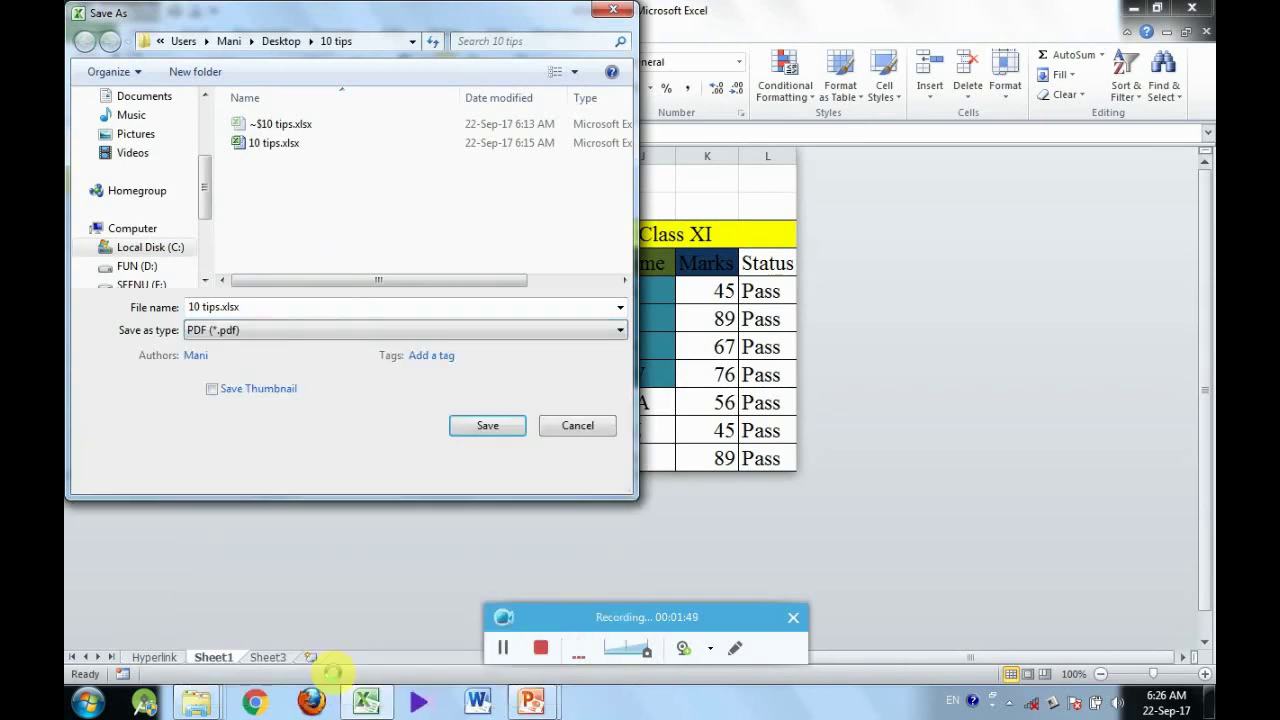
click(508, 503)
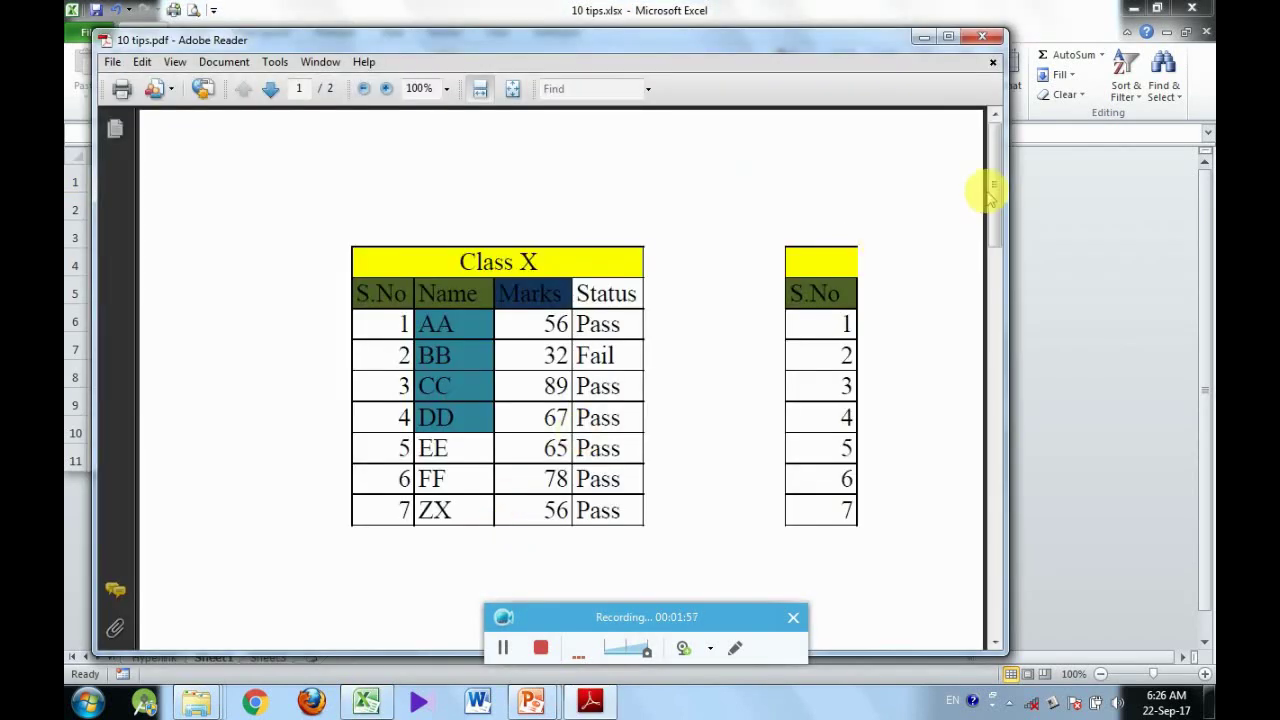
Scroll through 10 tips.pdf in Adobe Reader, then close the viewer.
mouse_move(990, 190)
mouse_down()
mouse_move(986, 420)
mouse_move(1000, 155)
mouse_up()
click(981, 36)
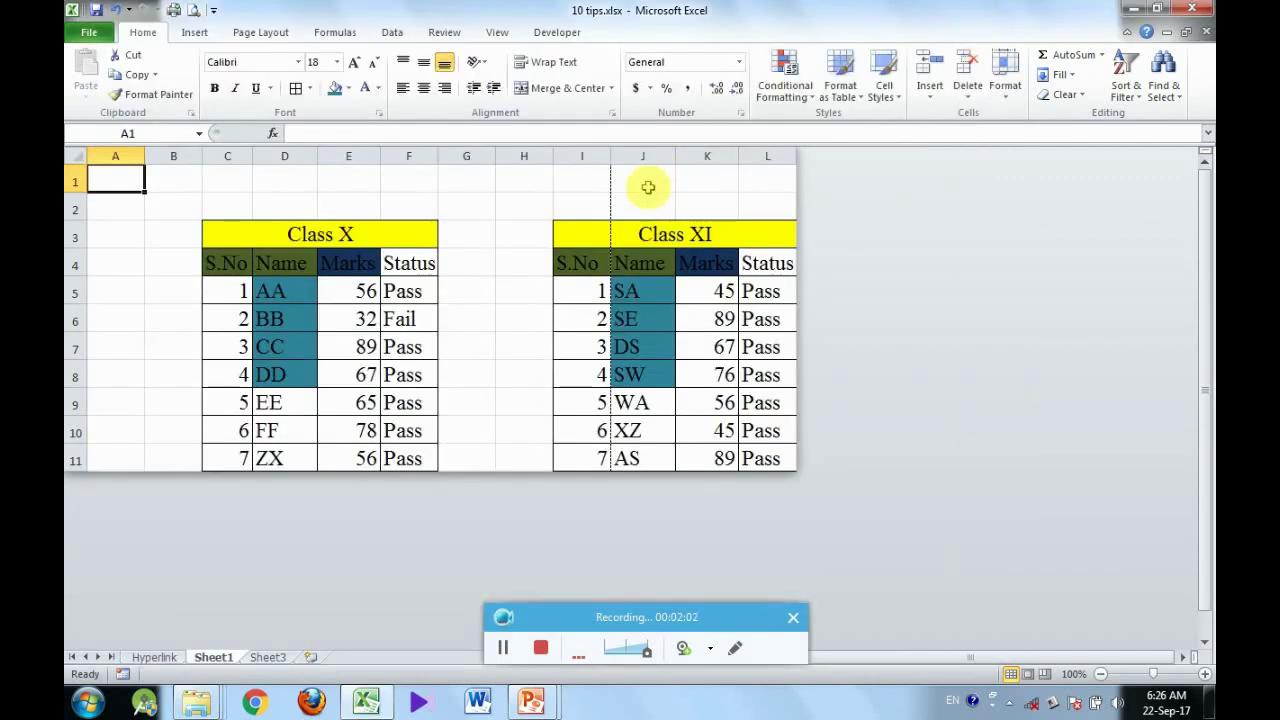
Cancel the Page Setup dialog without changes and show the workbook's File Info view.
click(197, 32)
click(262, 33)
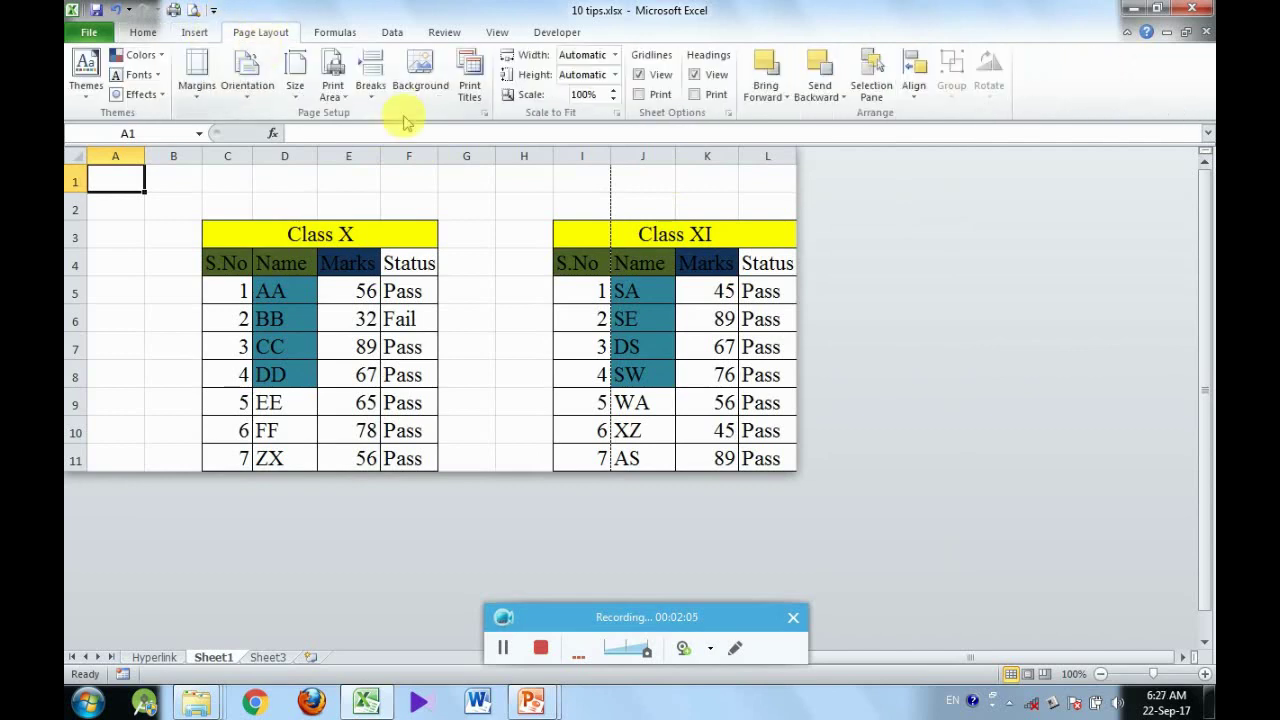
click(481, 114)
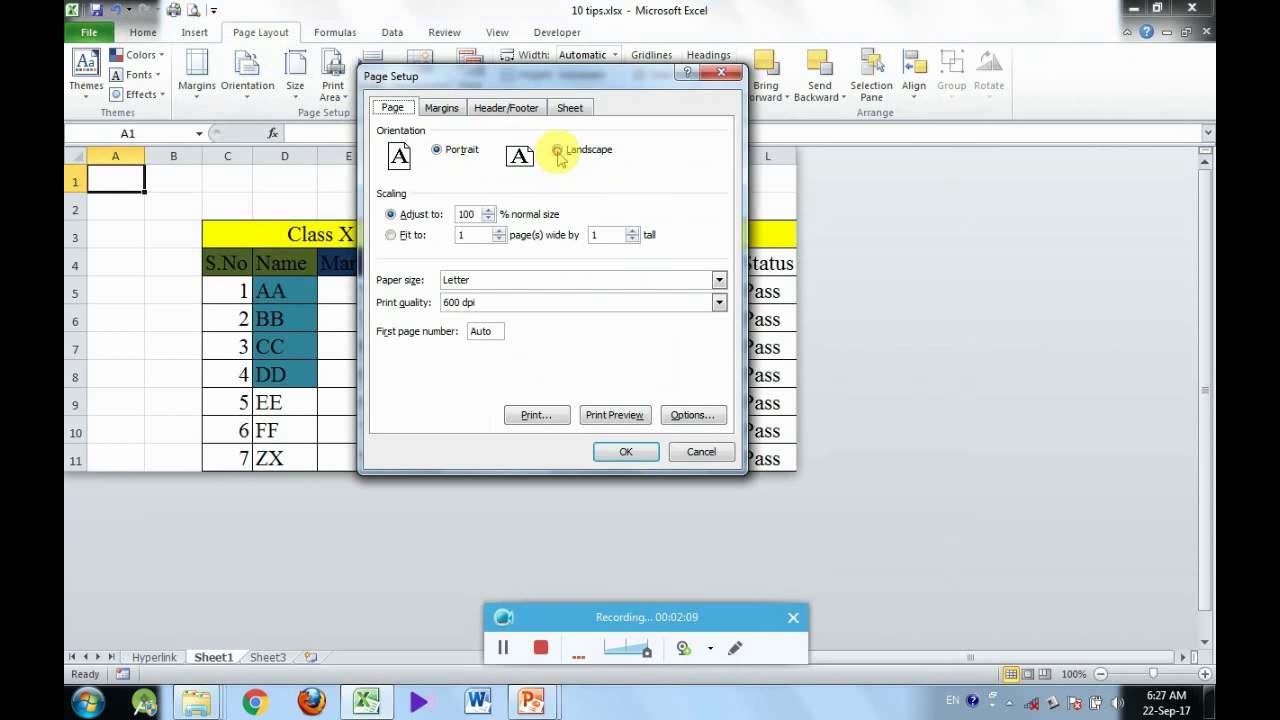
key(Escape)
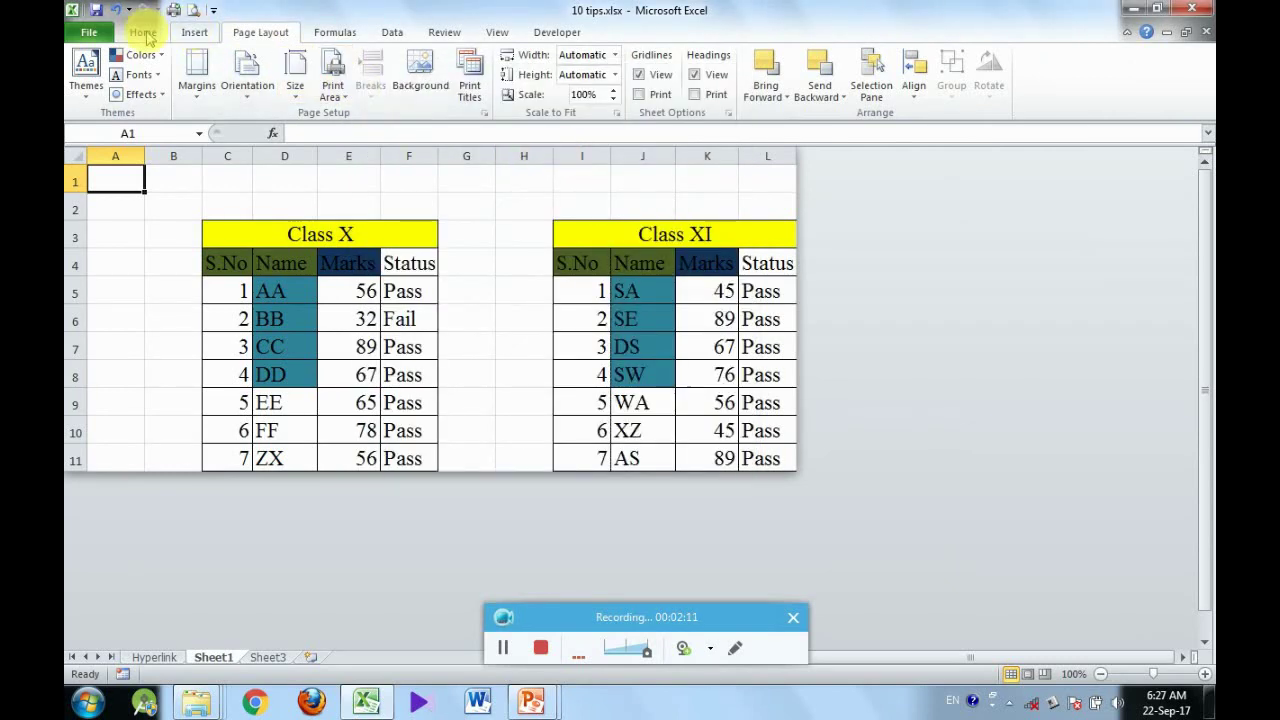
click(92, 34)
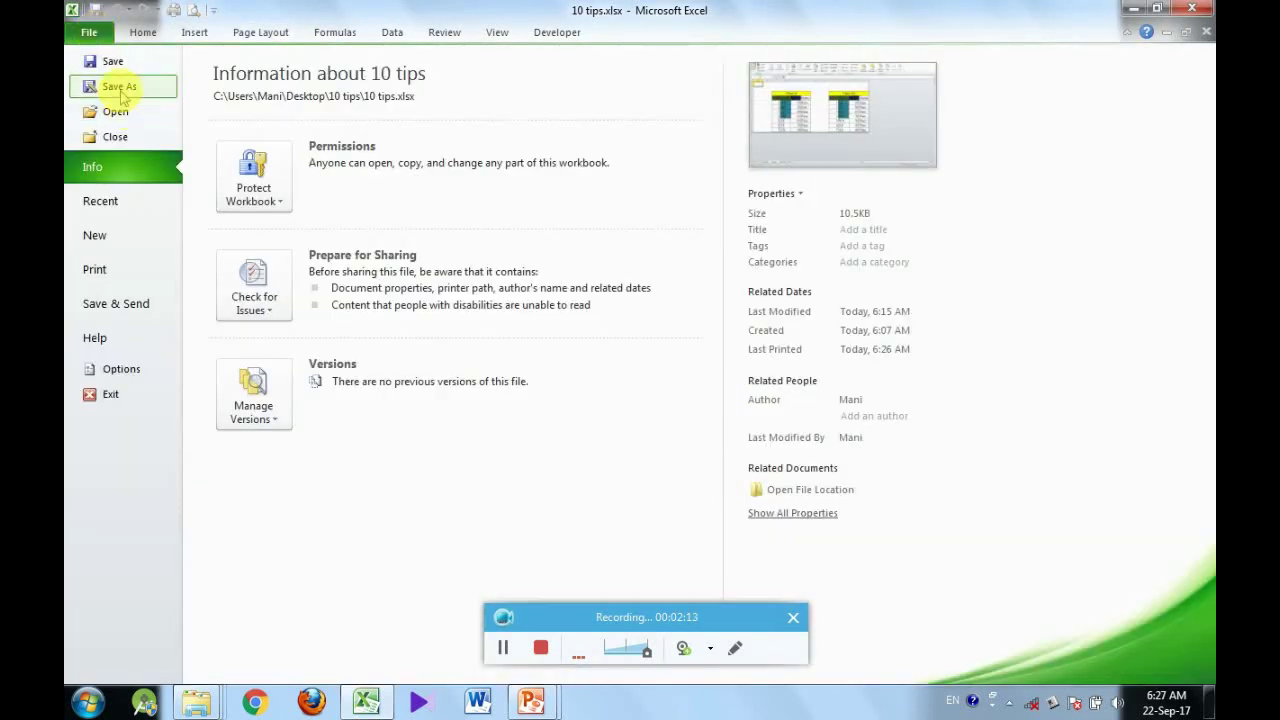
Re-export the sheet as PDF over the existing 10 tips.pdf, confirming the replacement.
key(Escape)
key(F12)
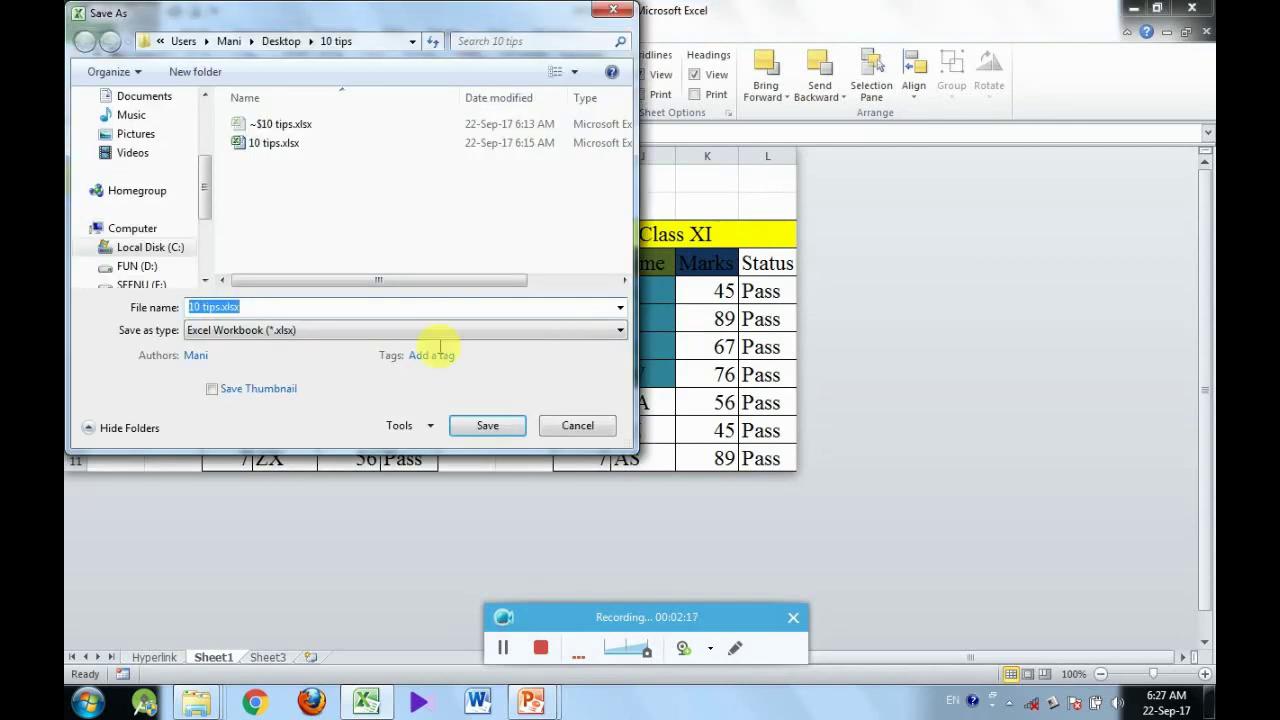
click(435, 332)
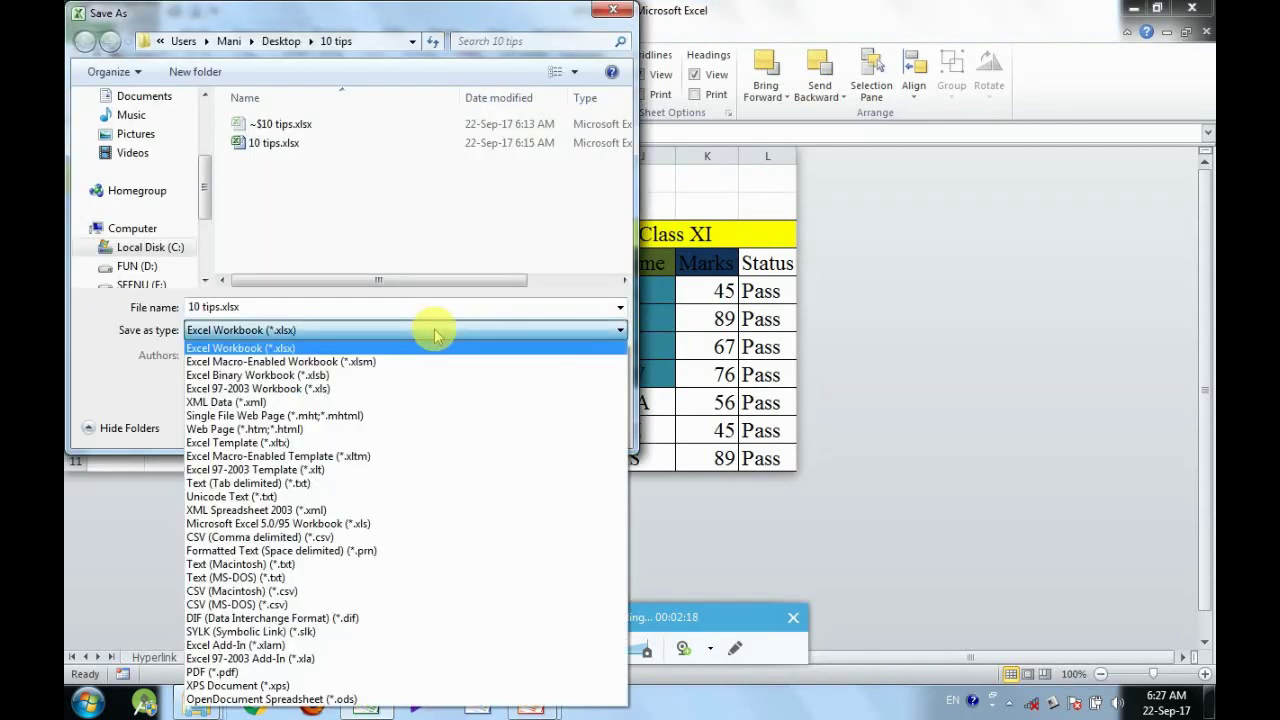
click(296, 674)
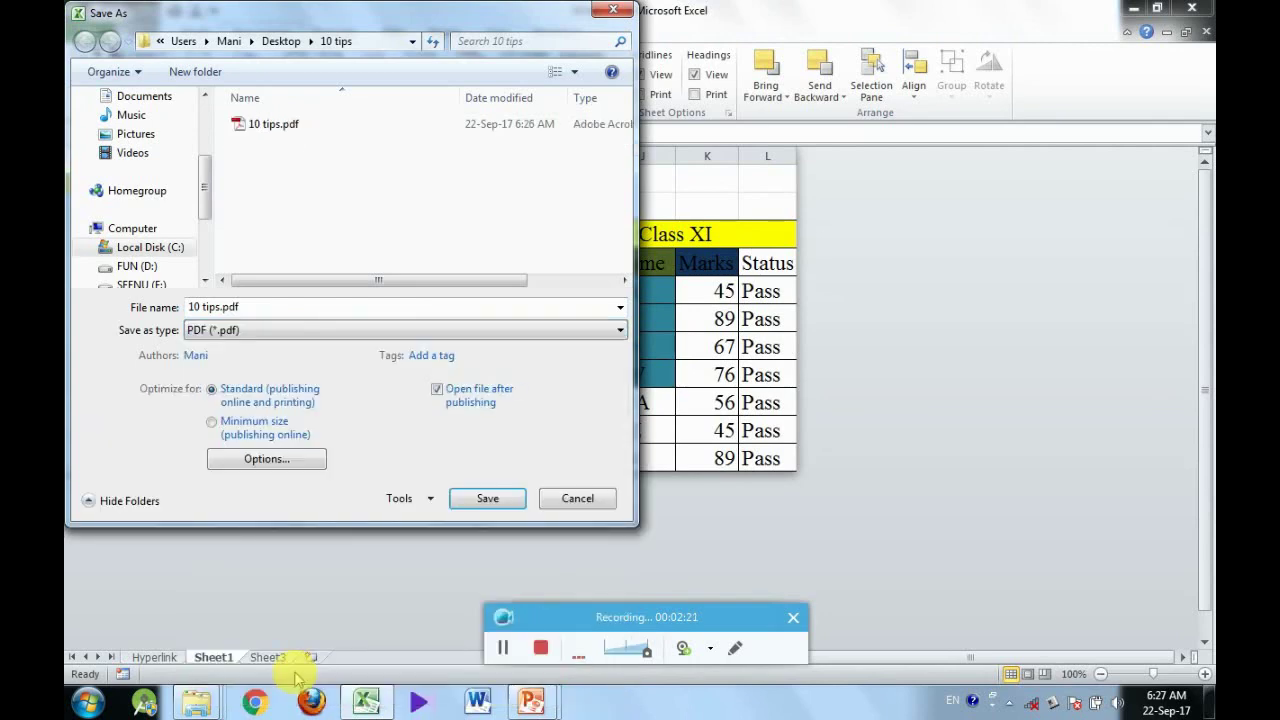
double_click(252, 135)
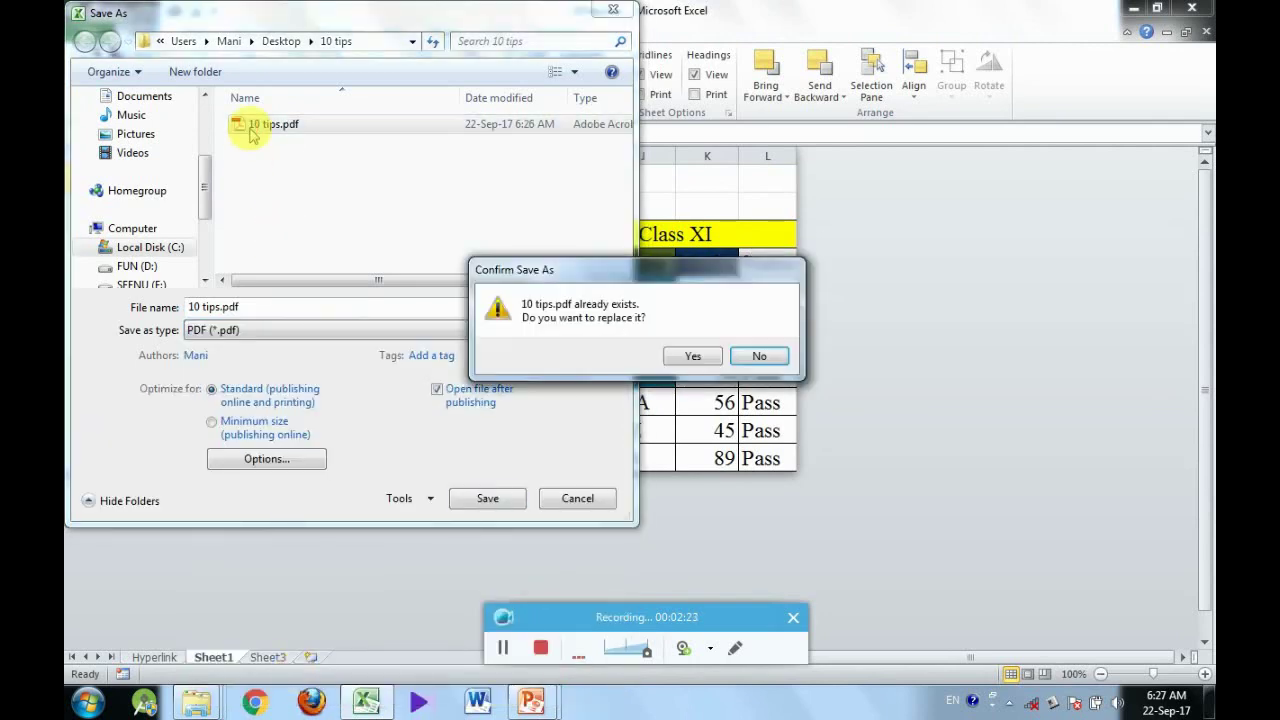
key(y)
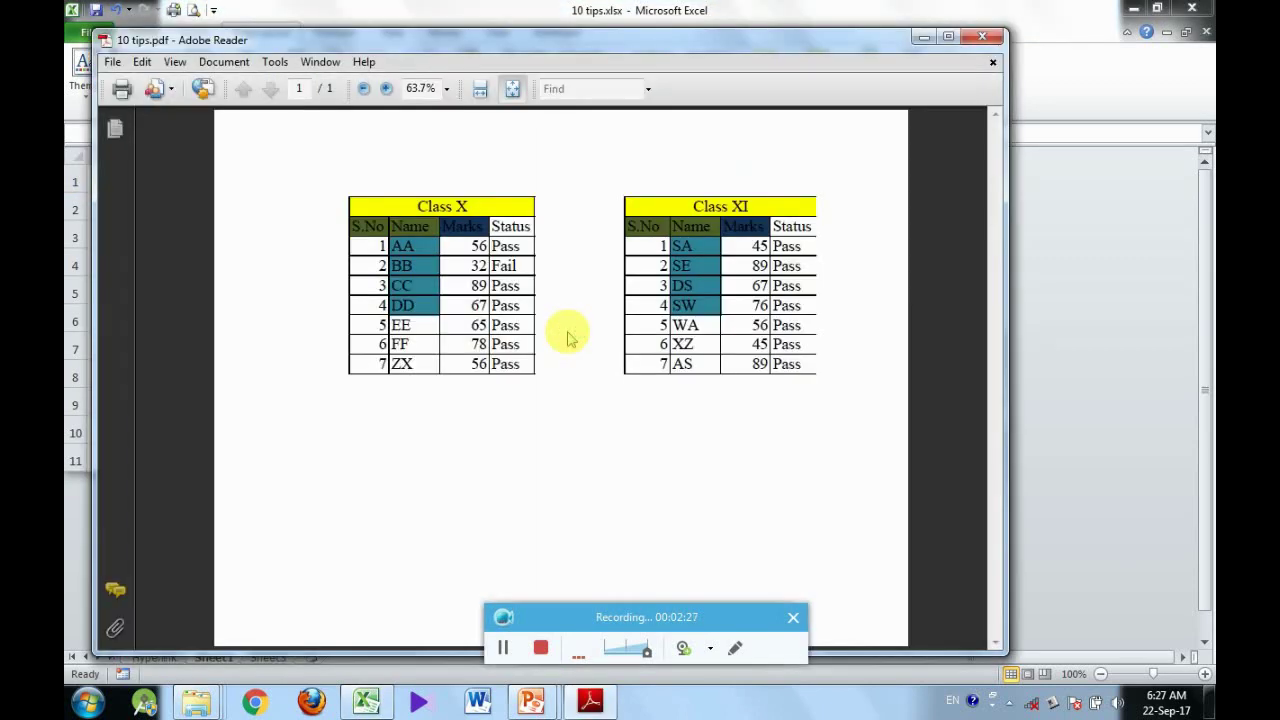
Close the 10 tips.pdf window in Adobe Reader to return to Excel.
click(977, 40)
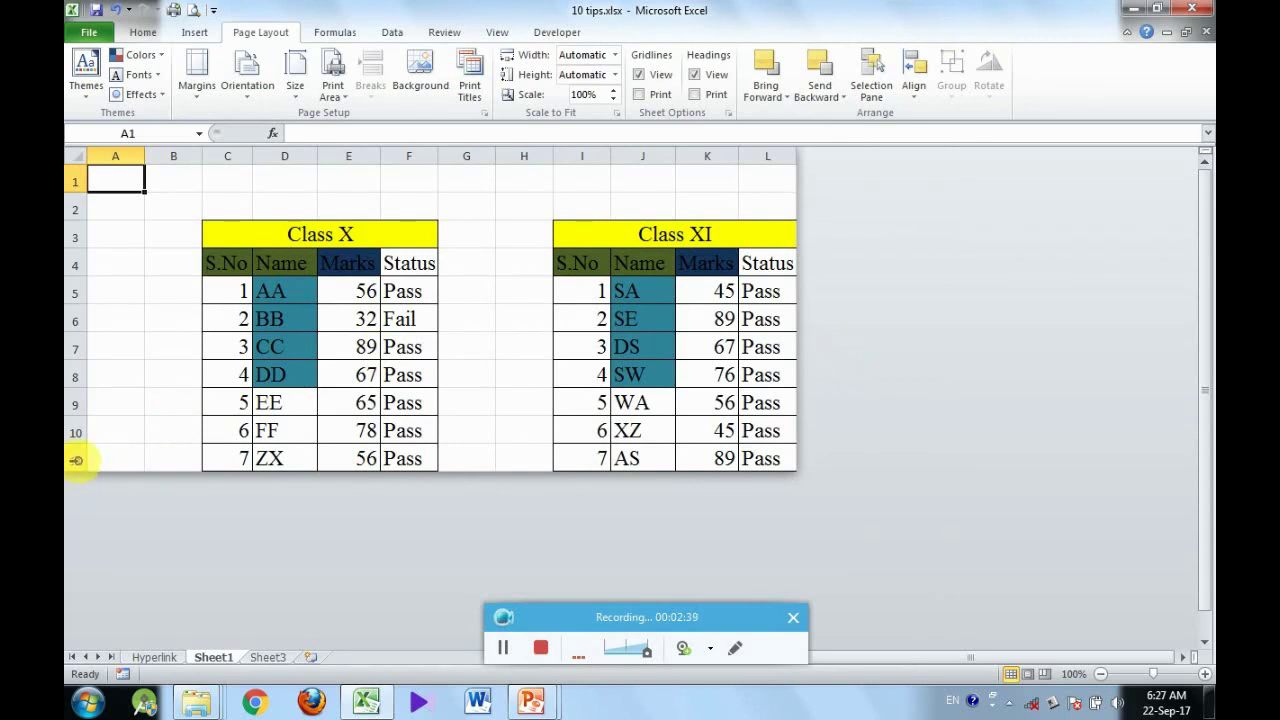
Select the whole sheet and unhide all rows so row 12 onward reappears.
right_click(76, 459)
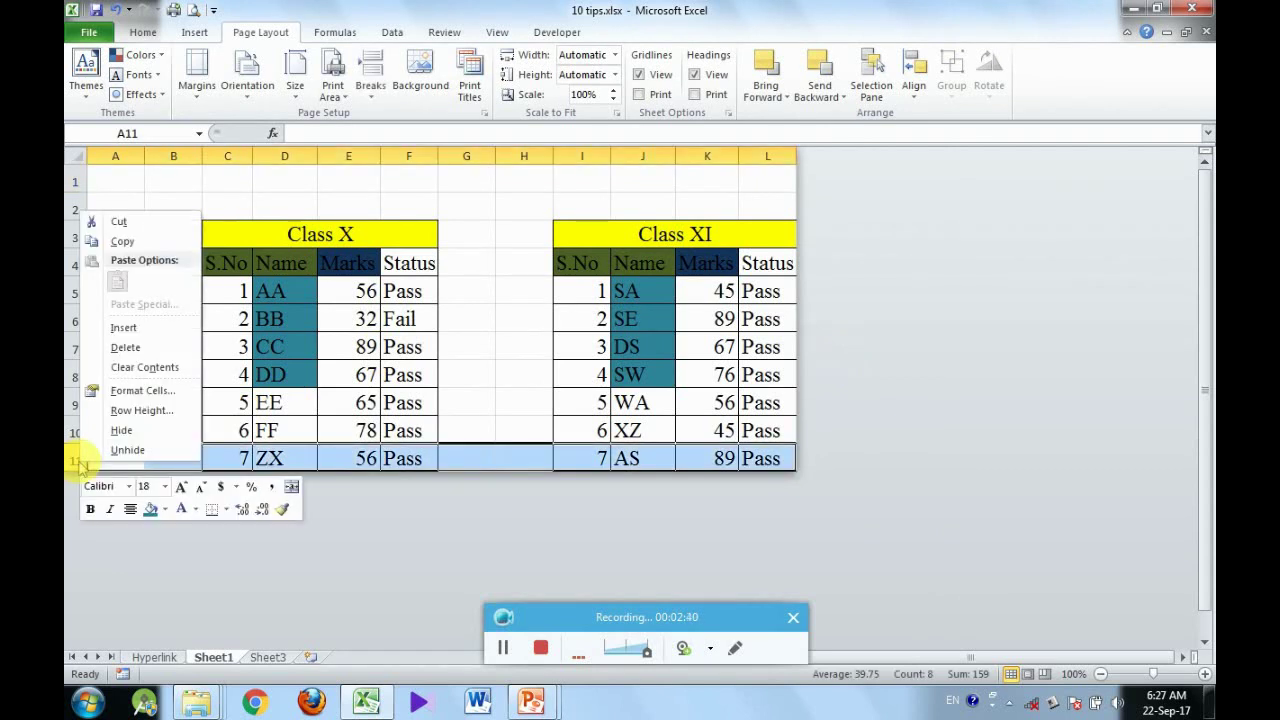
click(127, 451)
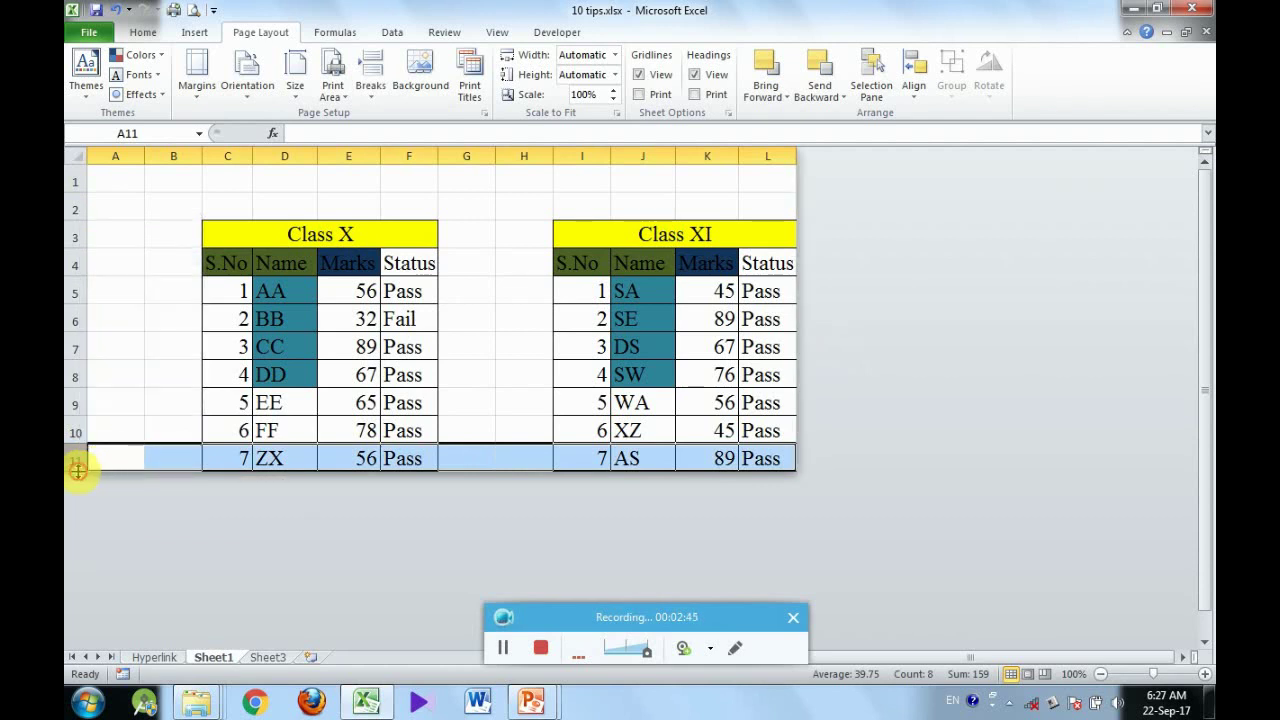
drag(79, 469, 79, 497)
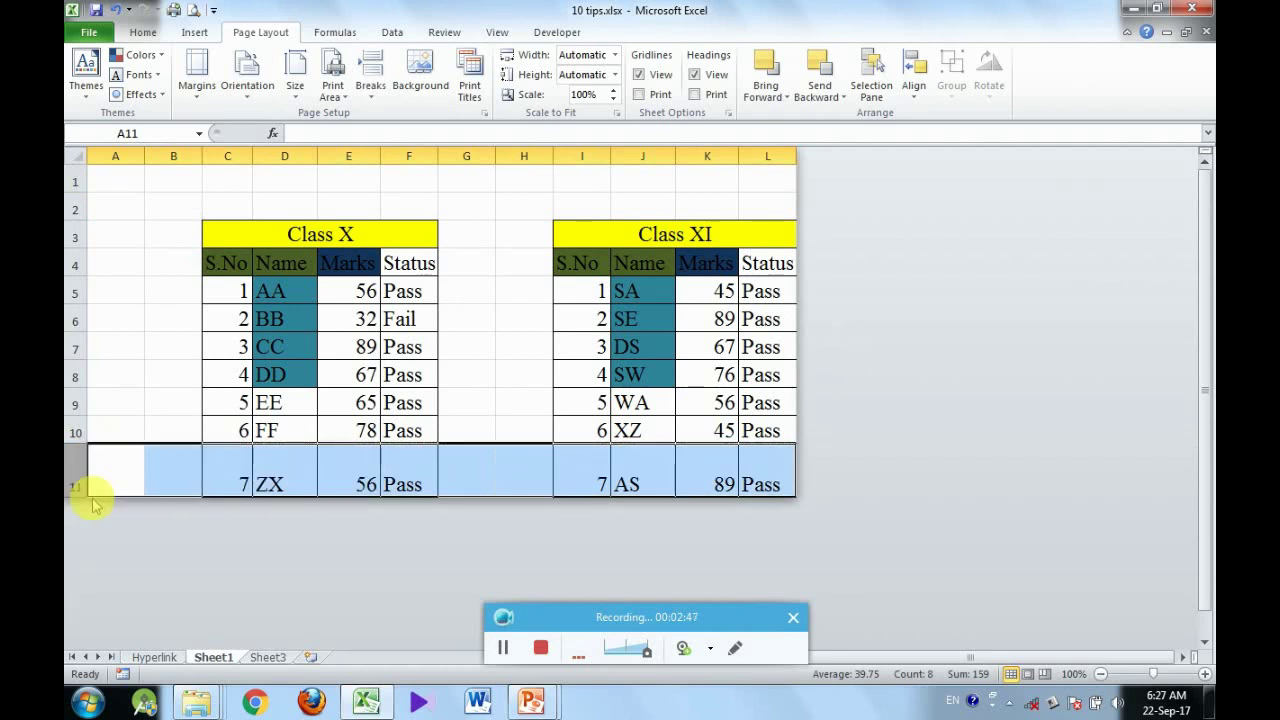
key(ctrl+z)
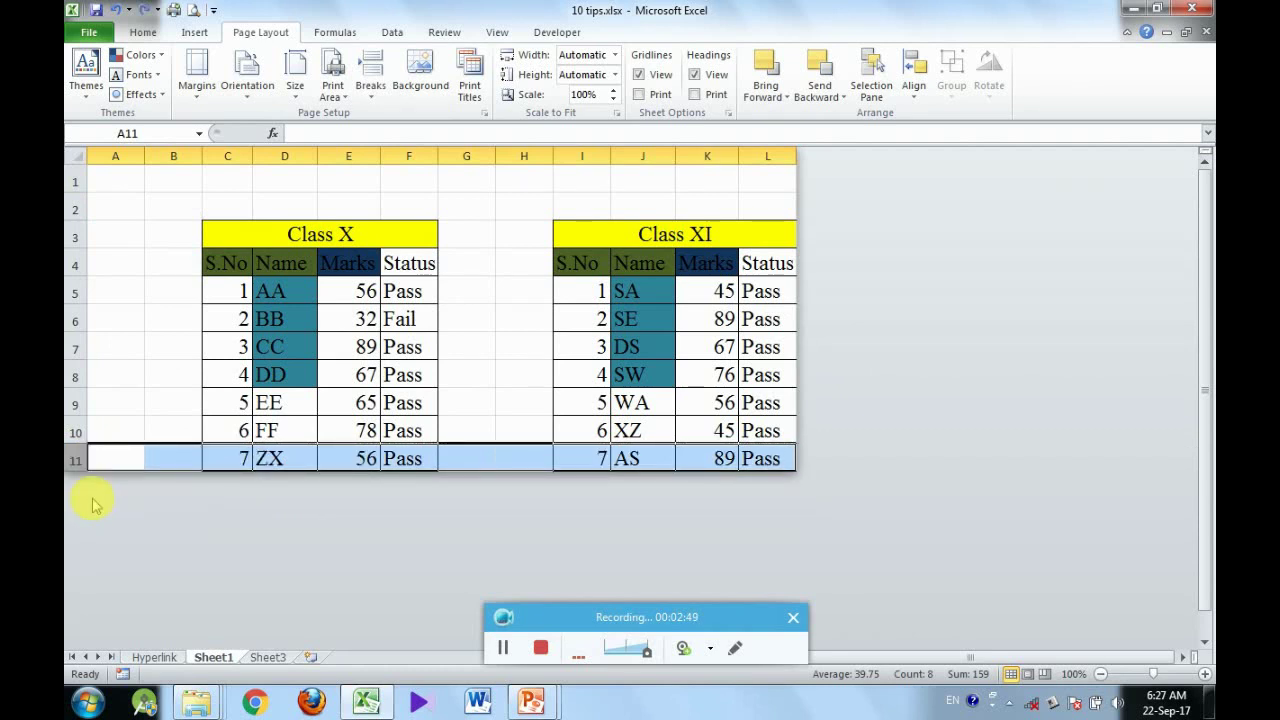
key(ctrl+a)
right_click(77, 461)
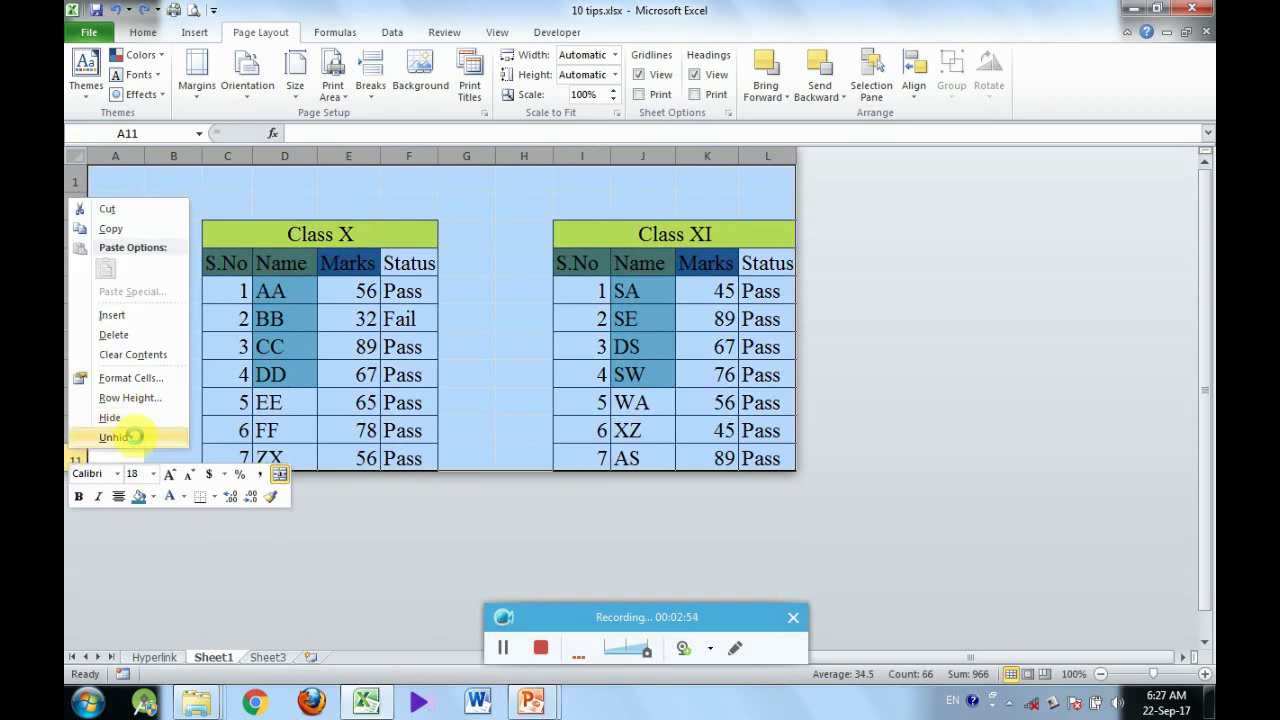
click(134, 436)
click(195, 521)
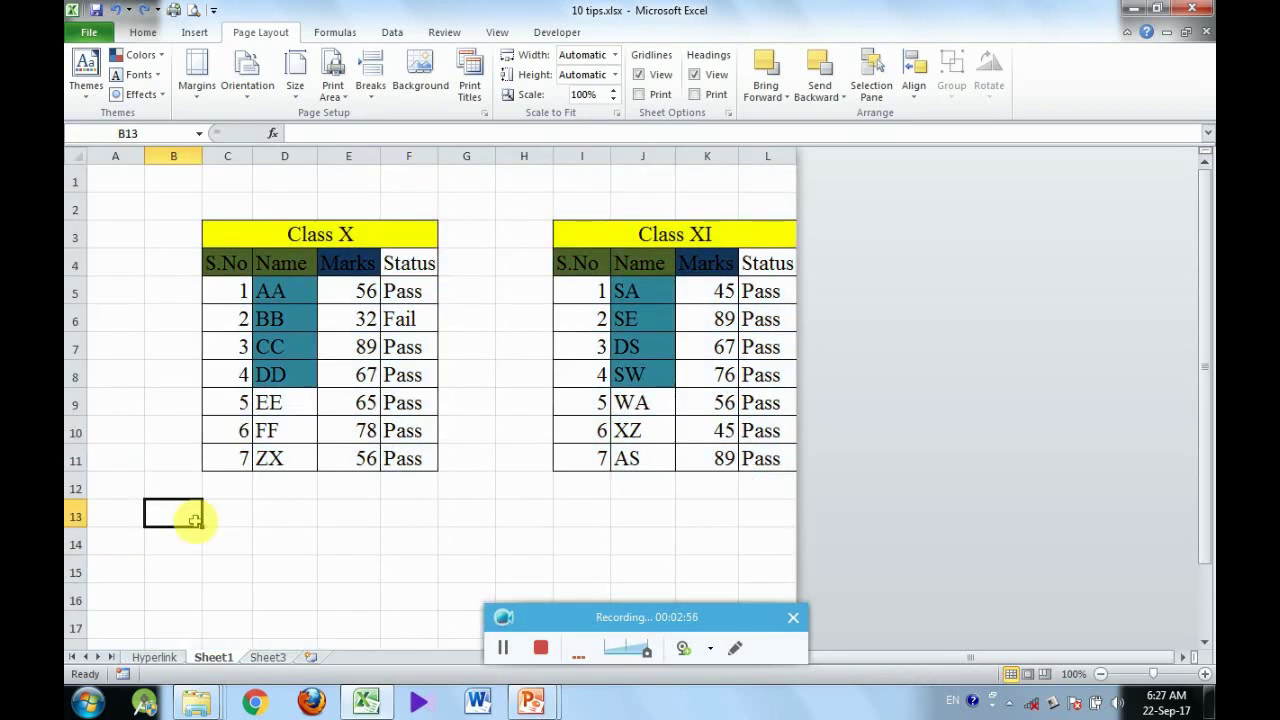
Select the whole sheet, unhide the columns beyond L, then select cell O6.
key(ctrl+a)
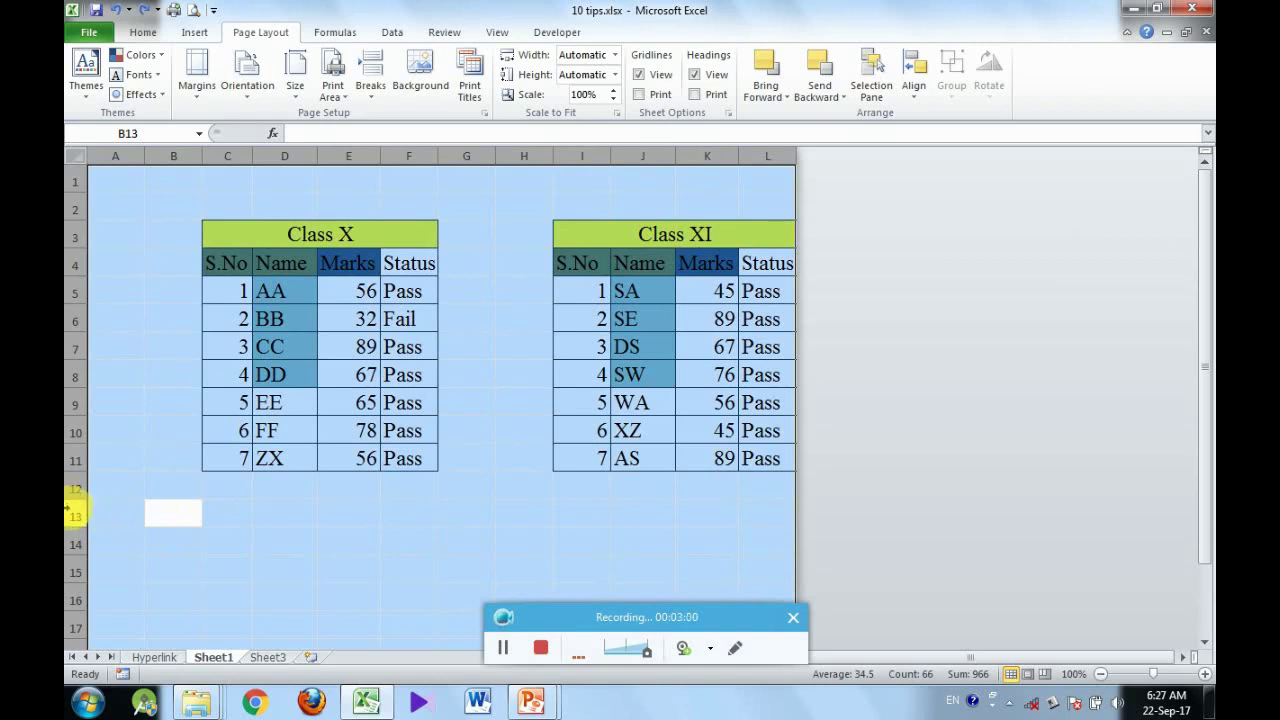
click(75, 515)
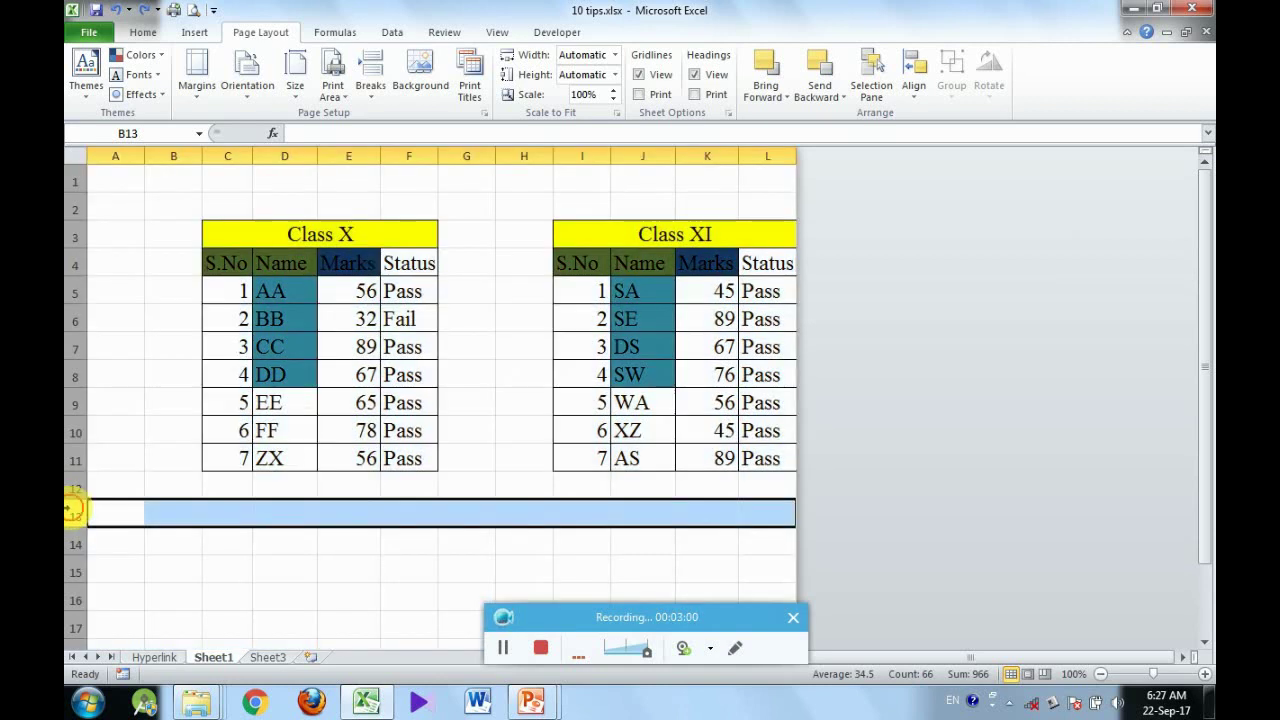
click(74, 152)
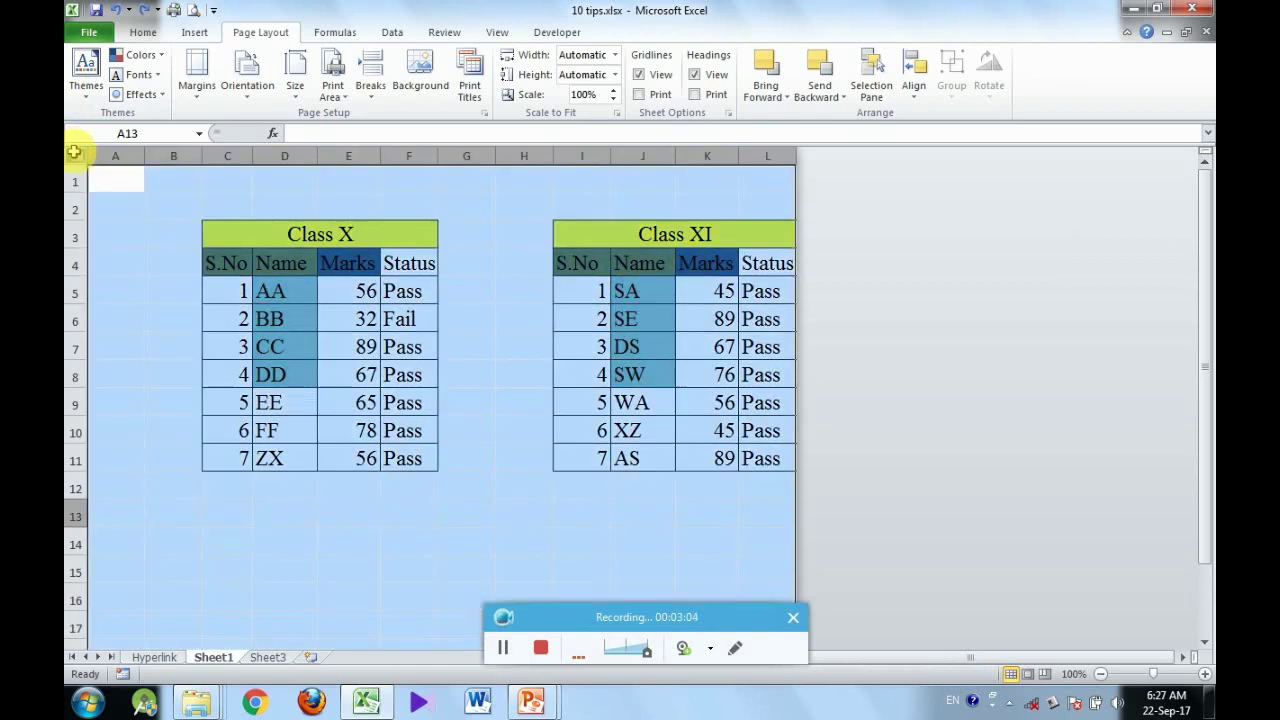
right_click(75, 516)
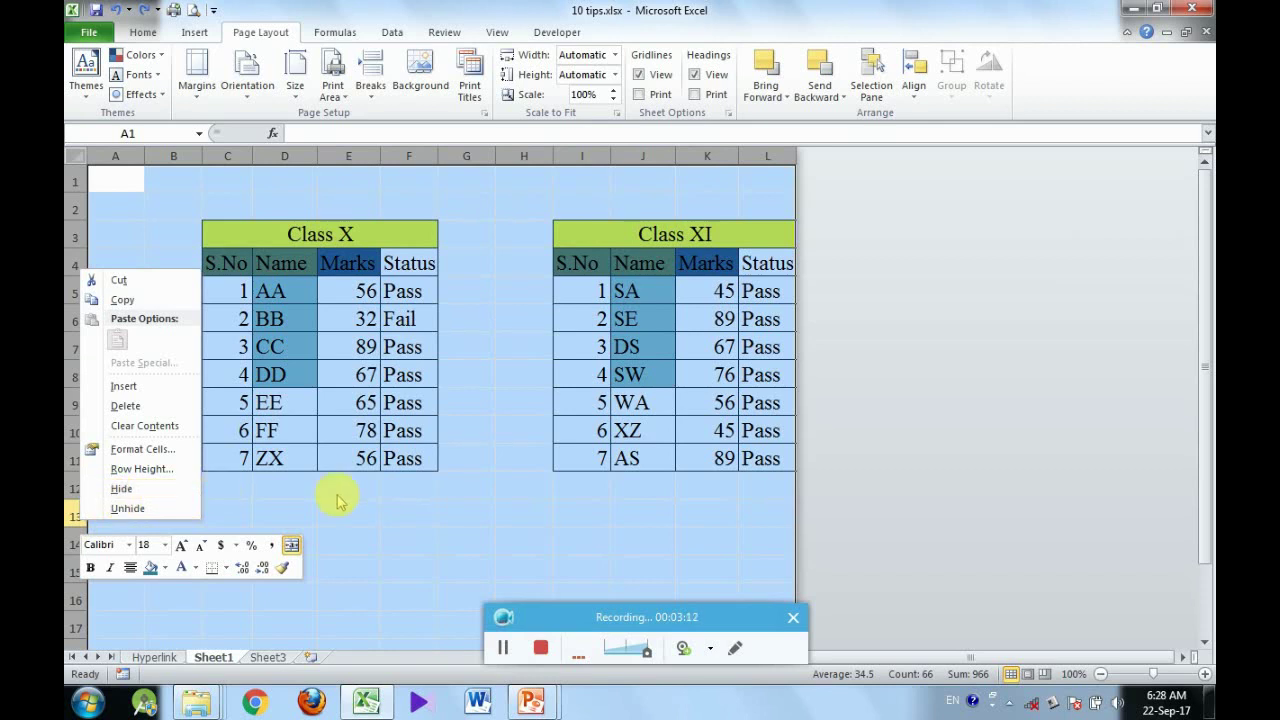
key(Escape)
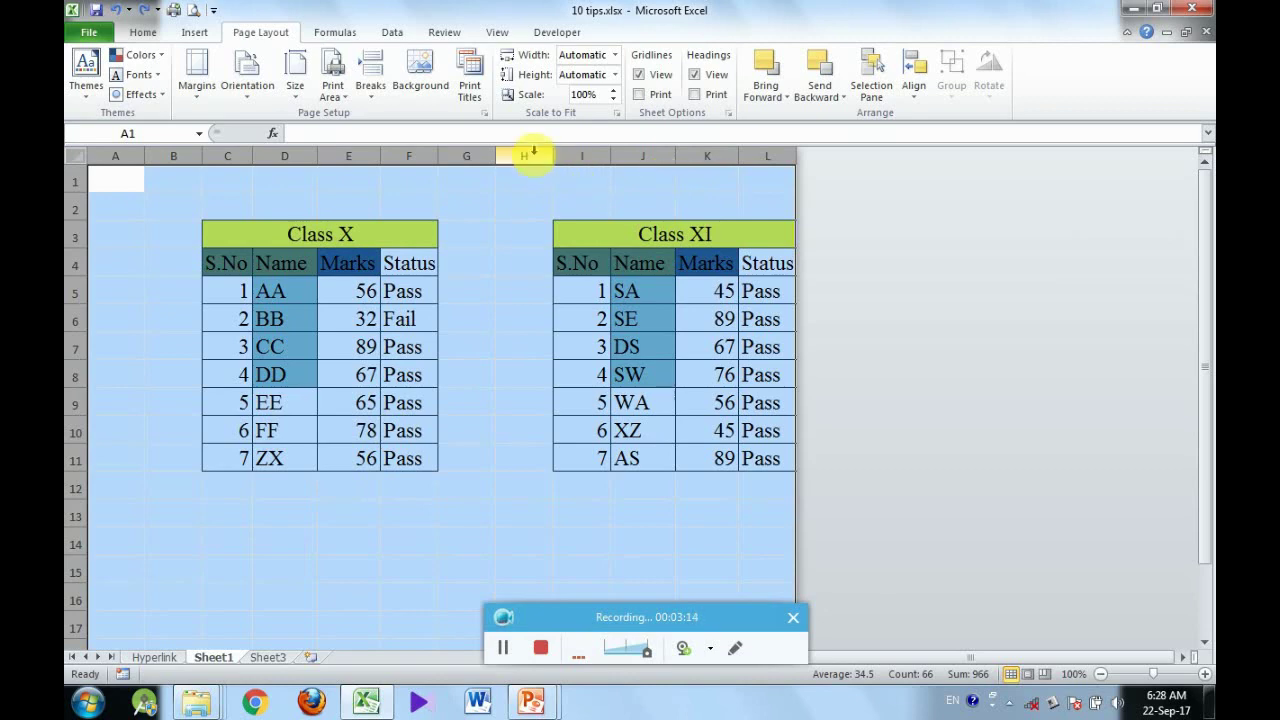
right_click(530, 155)
click(620, 392)
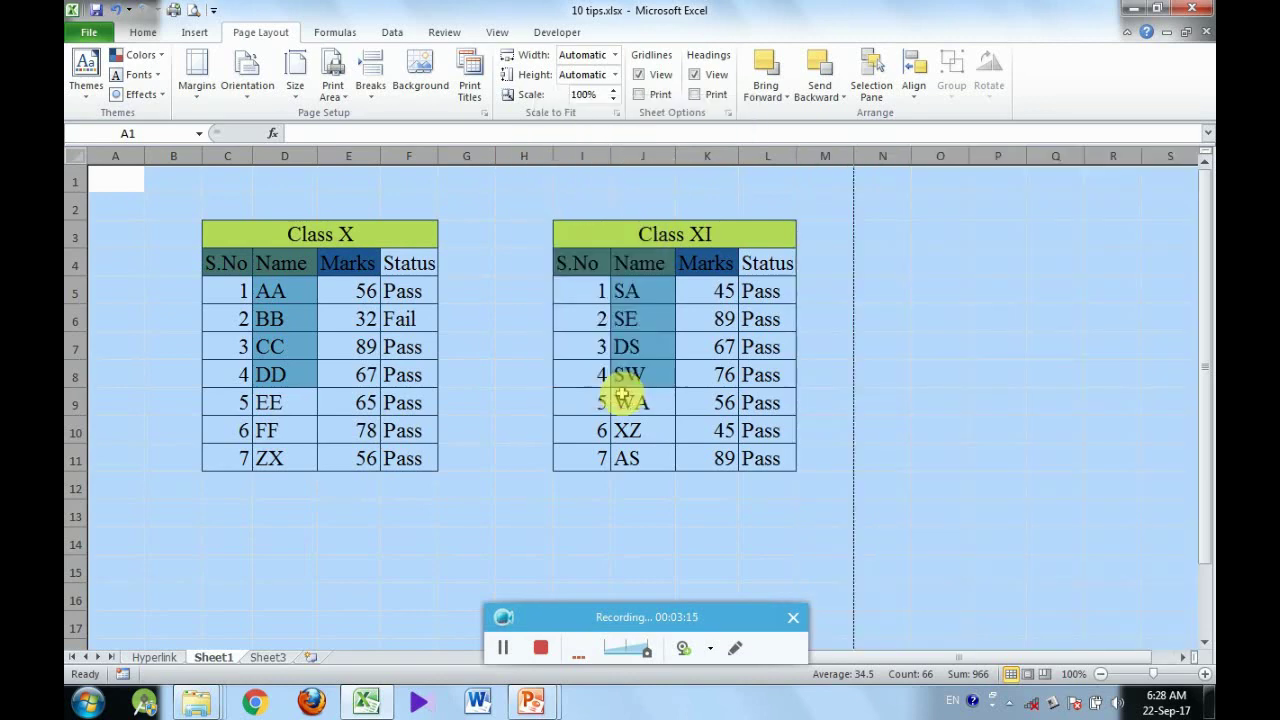
click(918, 316)
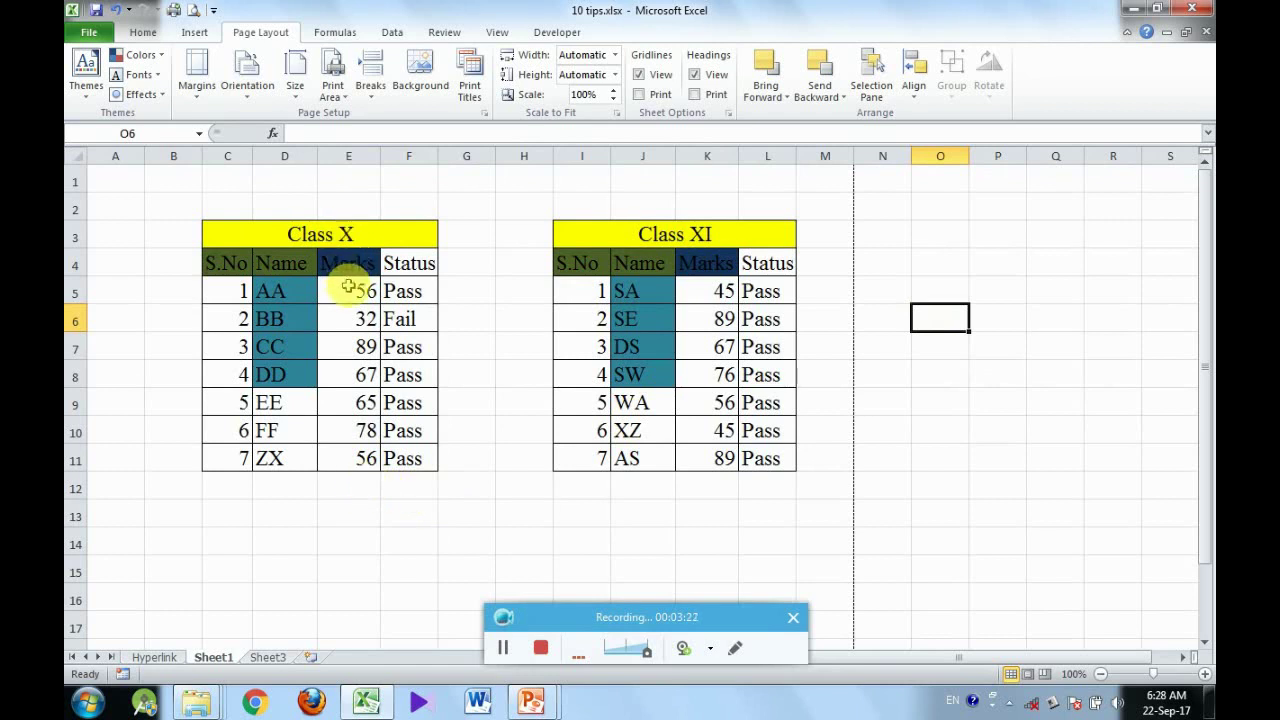
AutoSum E5:E12 to 443 for Class X and K5:K12 to 467 for Class XI.
drag(348, 288, 359, 483)
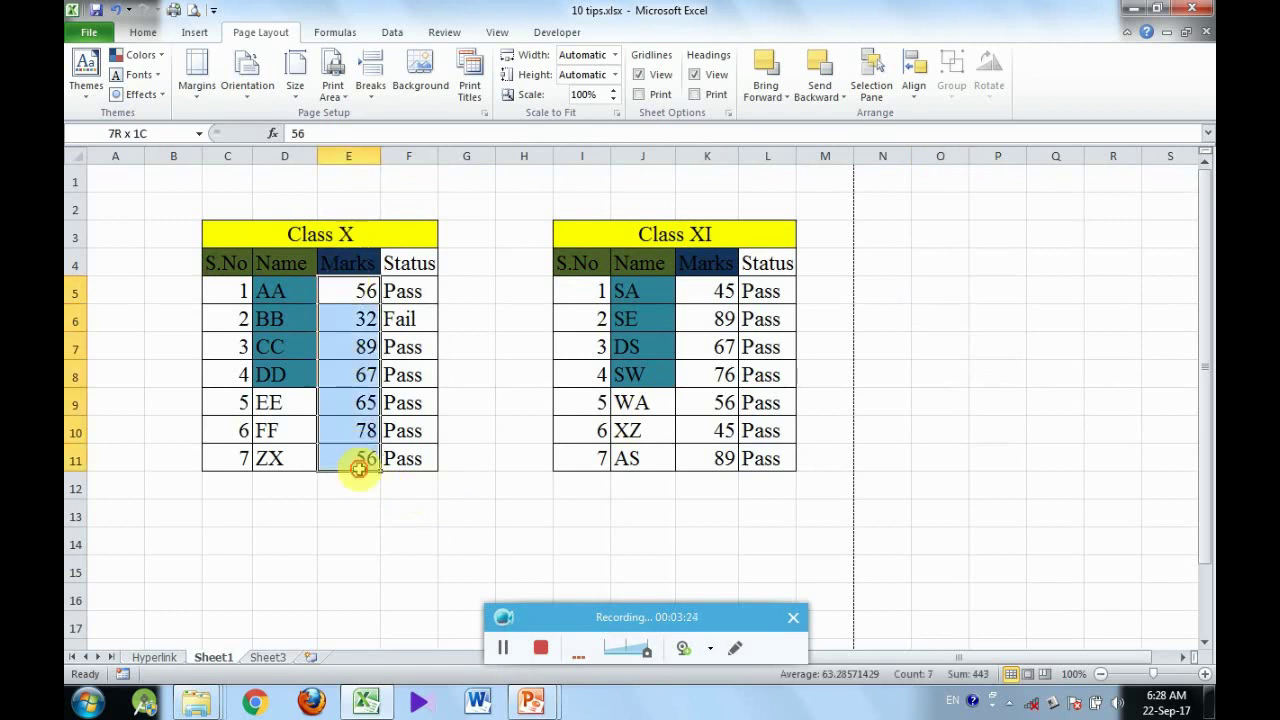
click(143, 32)
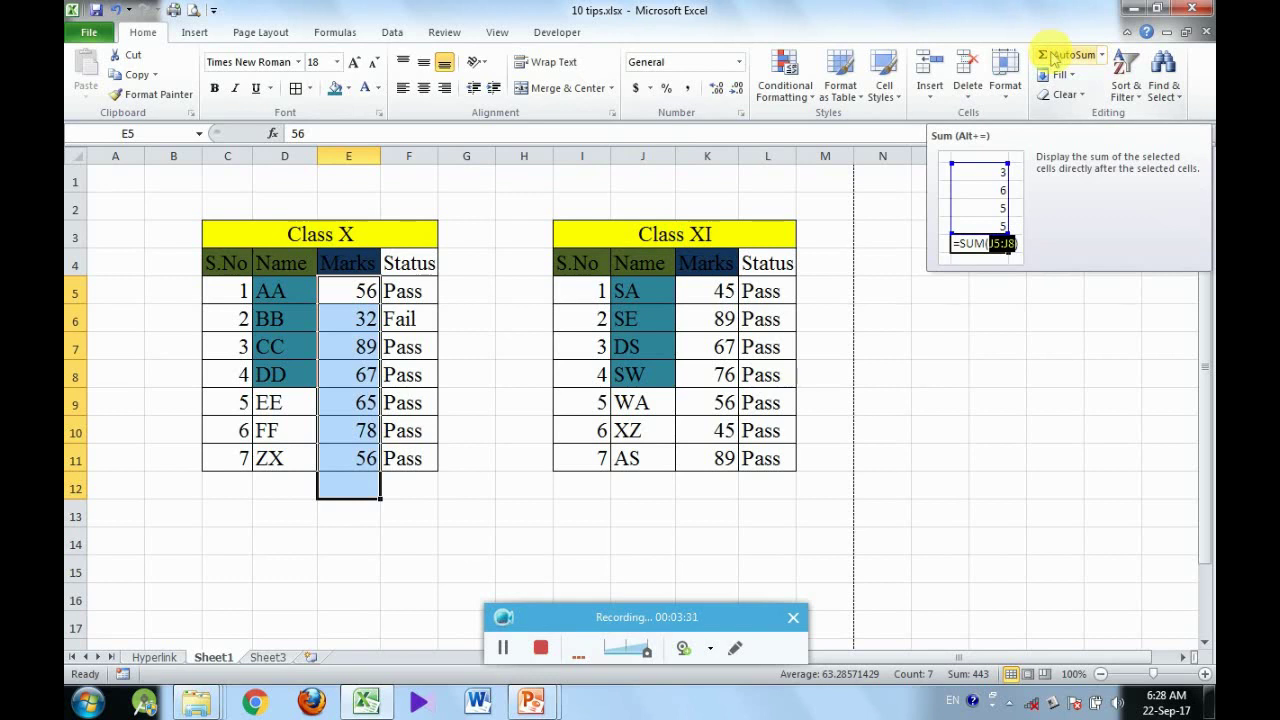
click(1052, 60)
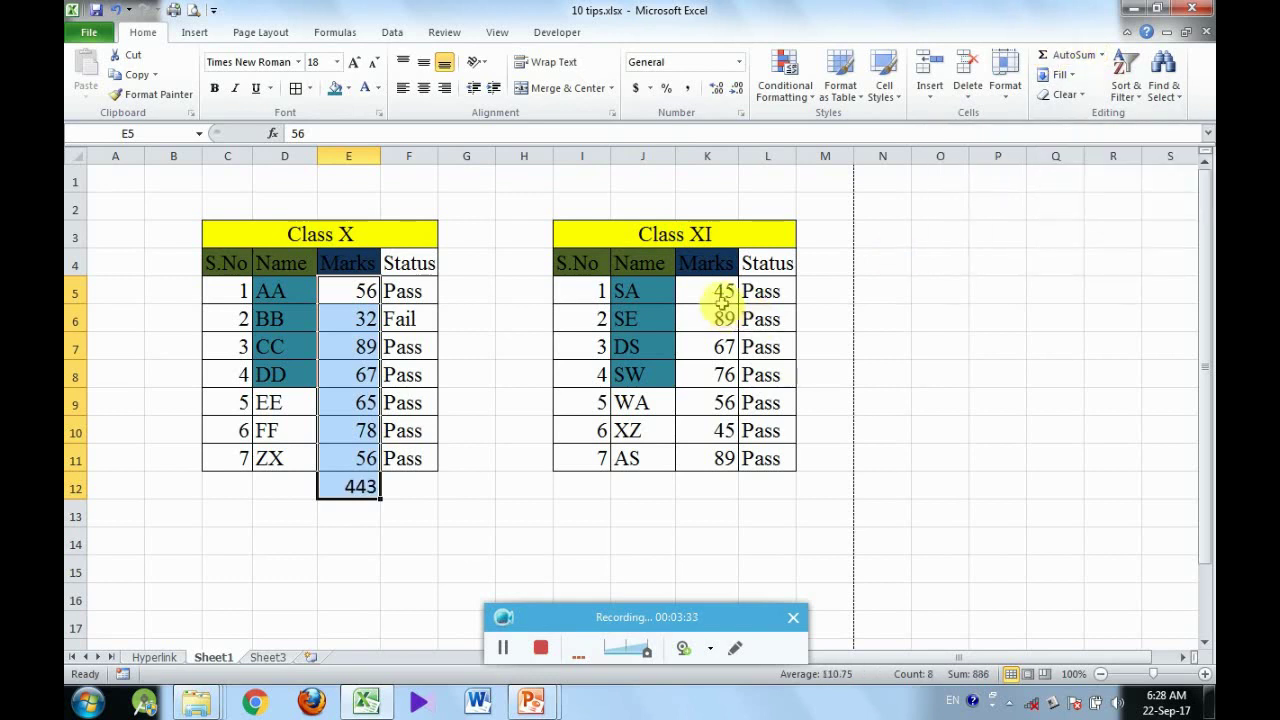
drag(722, 300, 717, 488)
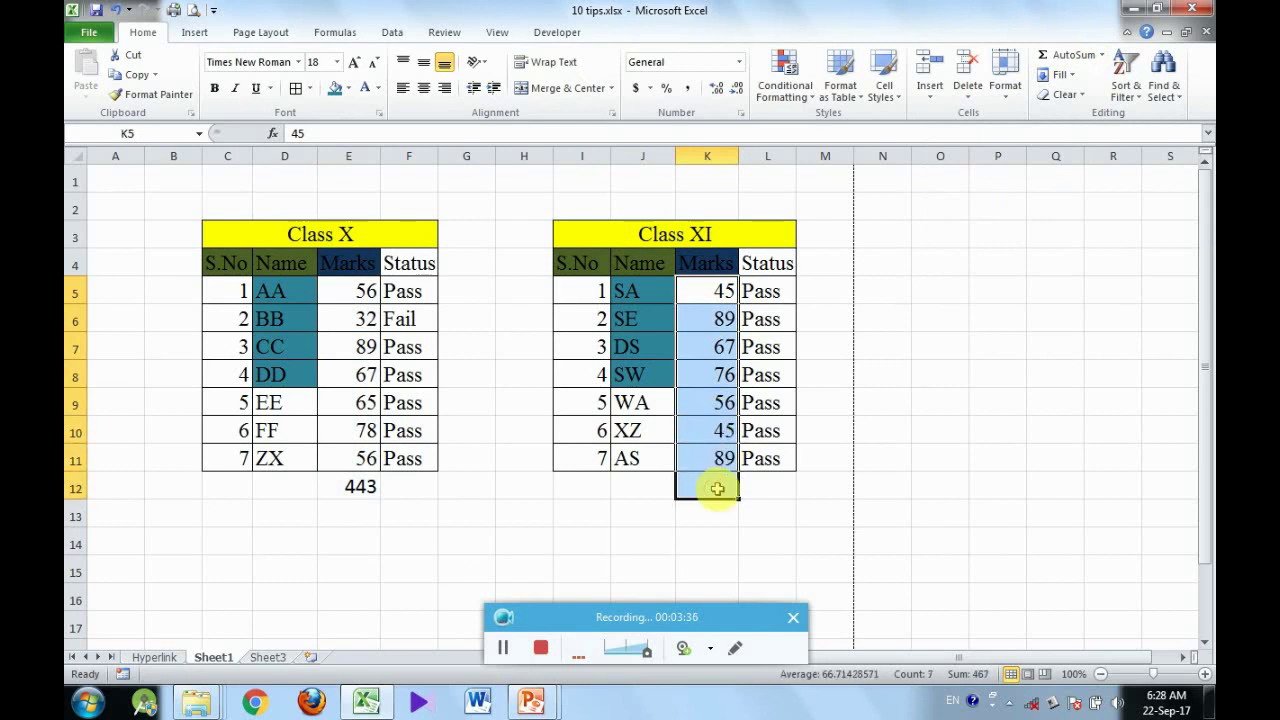
key(alt+equal)
Give the Sheet3 tab a tab colour.
click(488, 572)
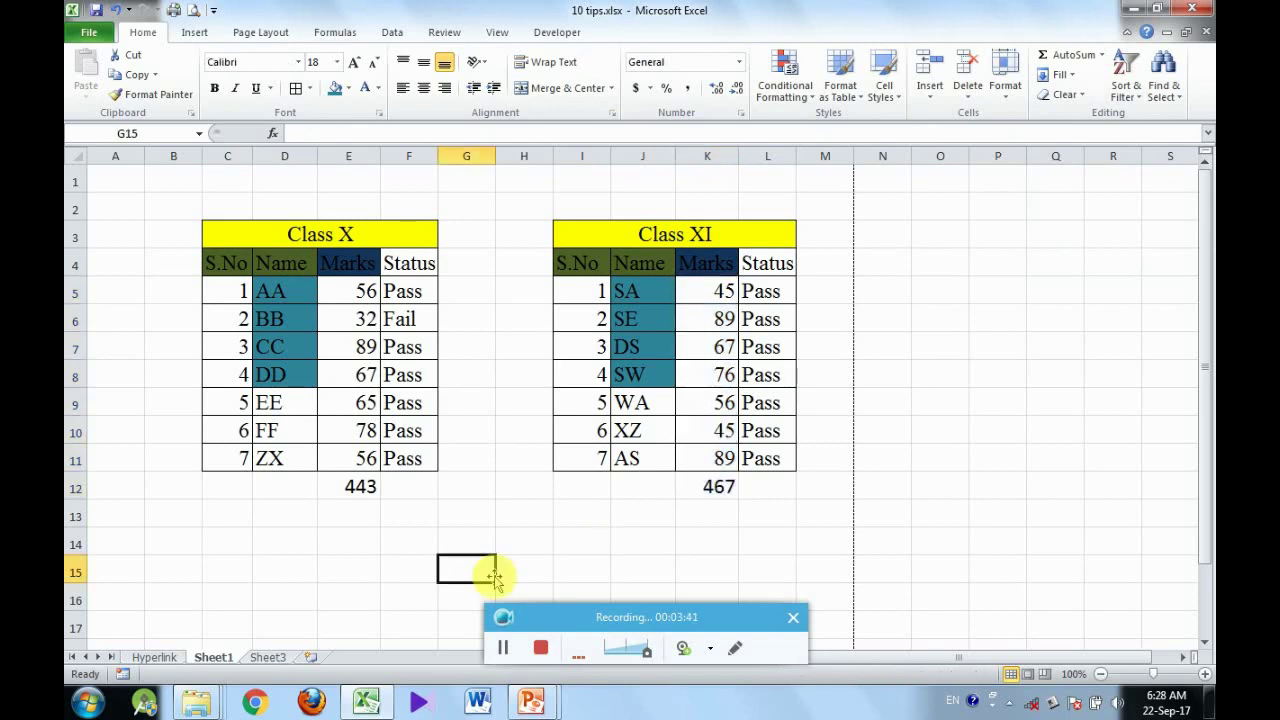
click(160, 660)
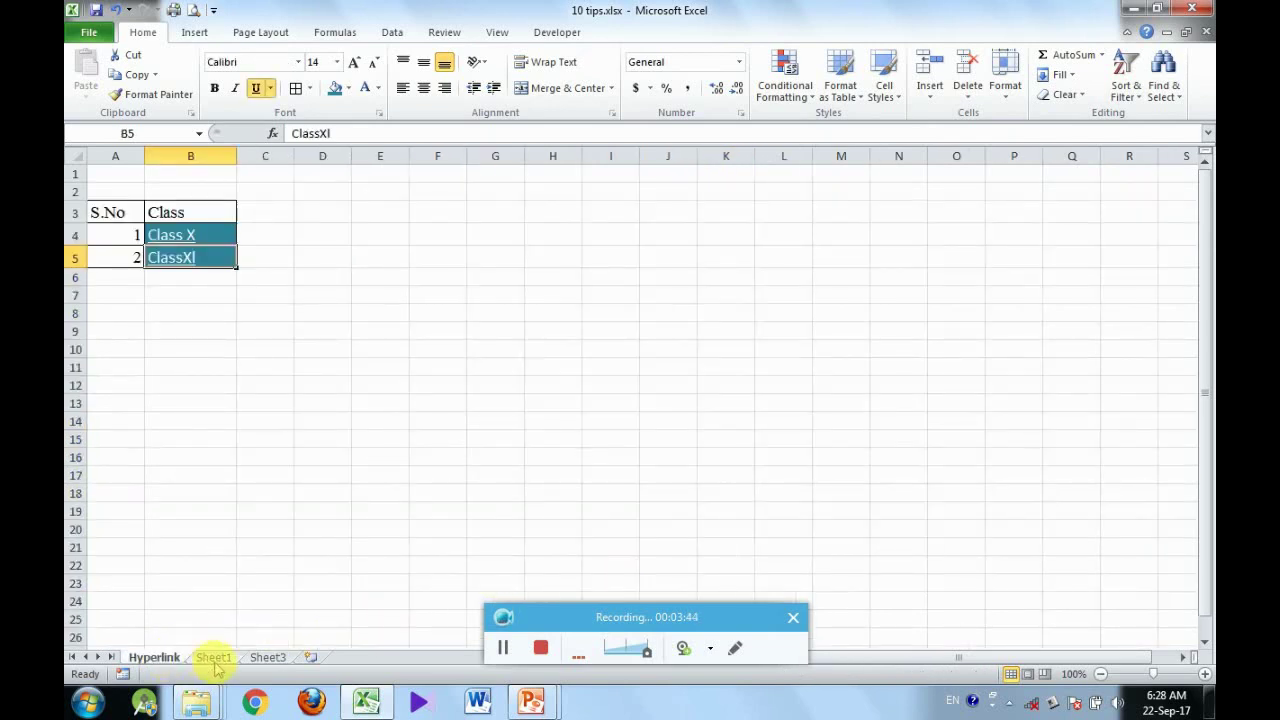
click(210, 660)
click(268, 659)
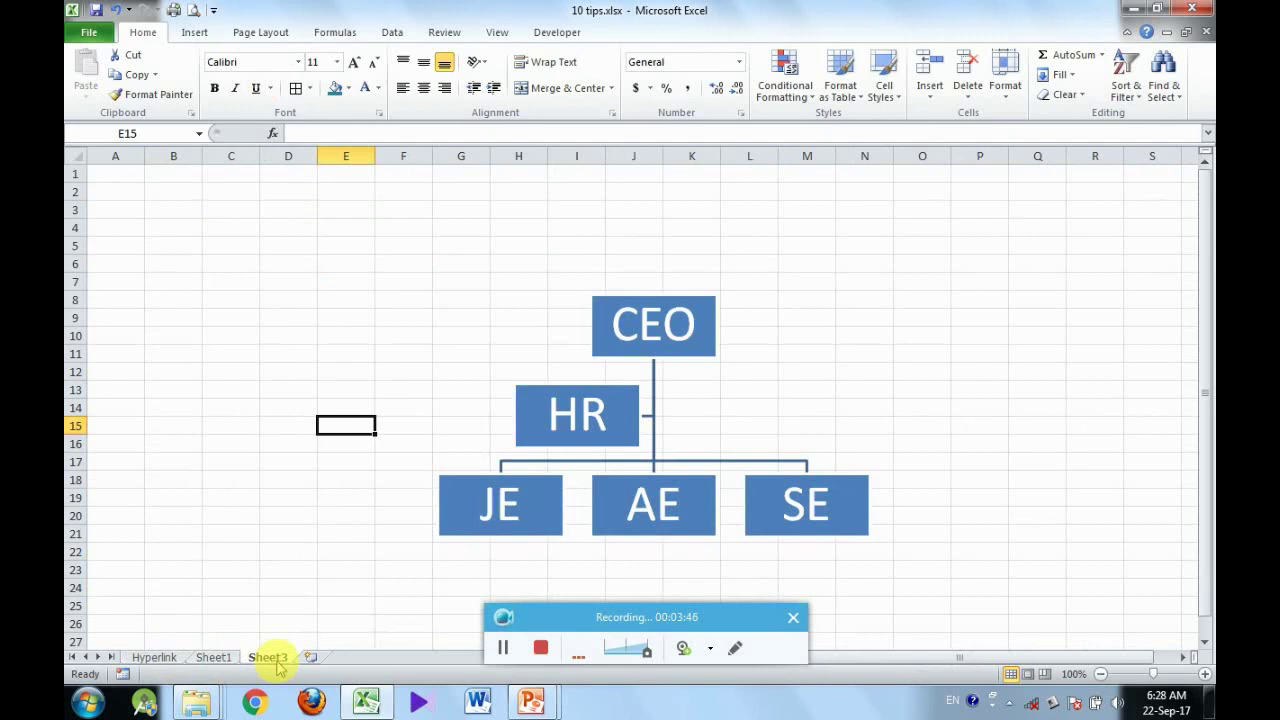
right_click(278, 664)
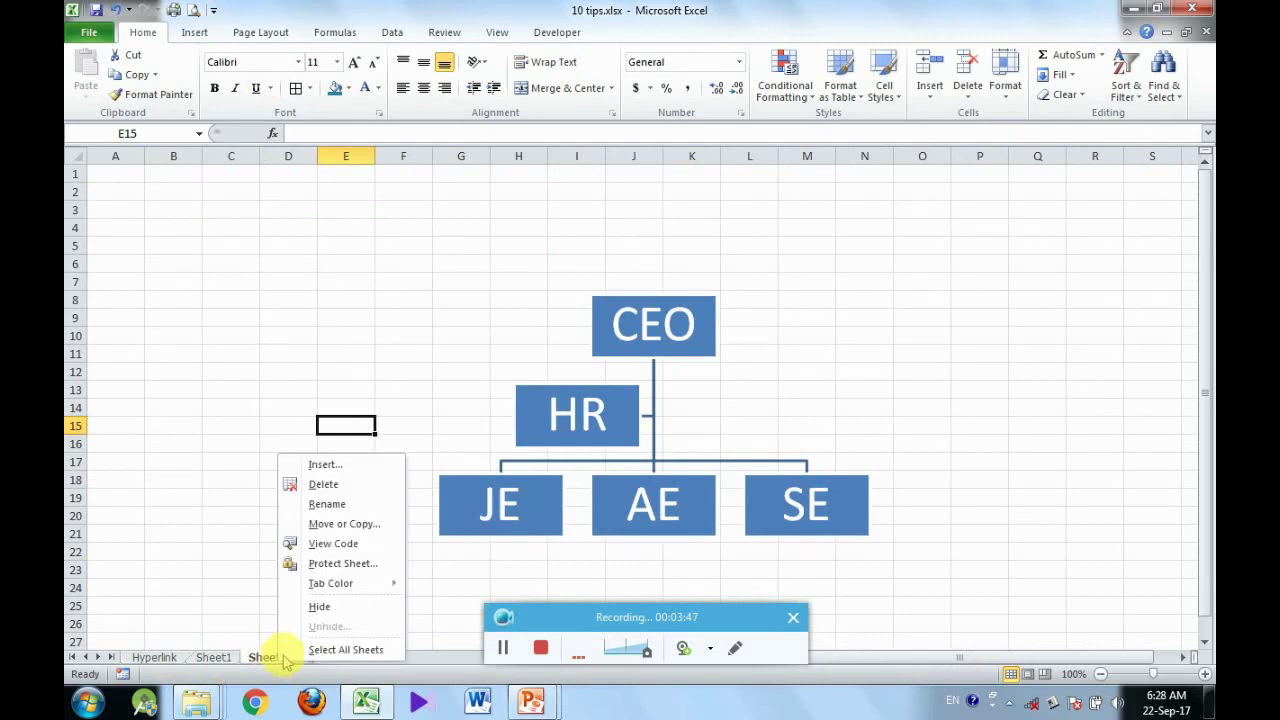
mouse_move(371, 583)
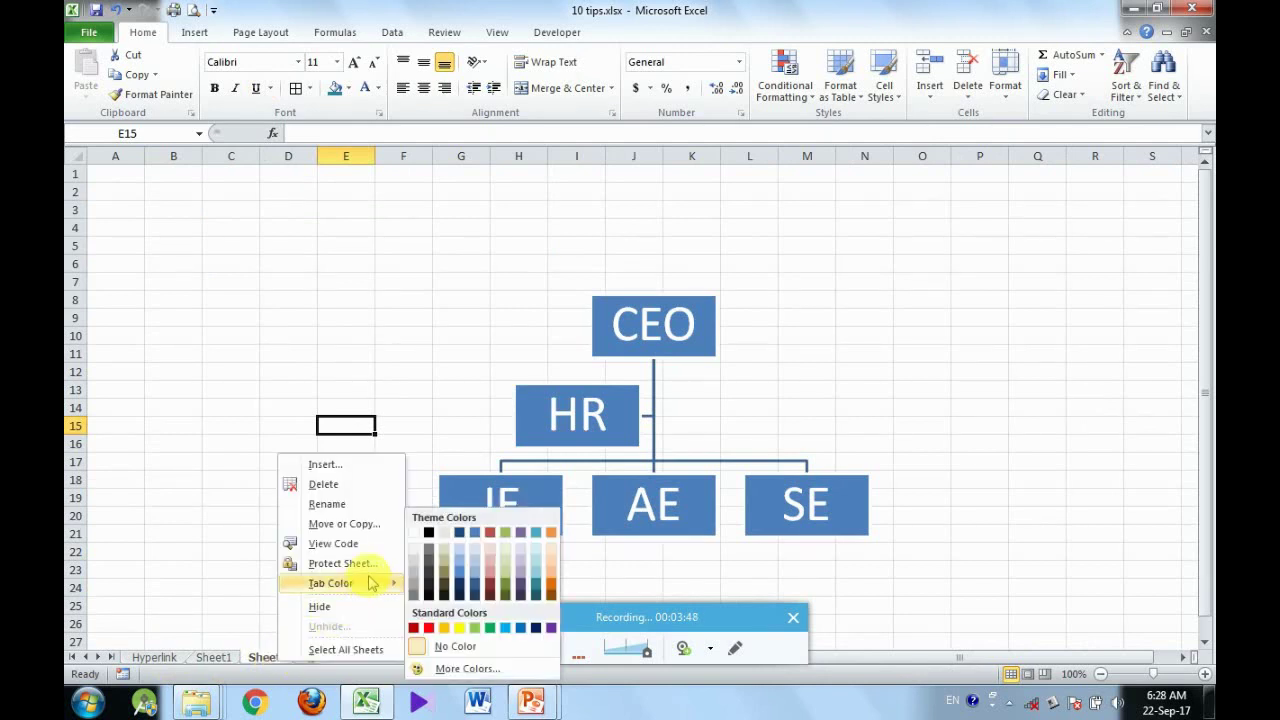
click(460, 585)
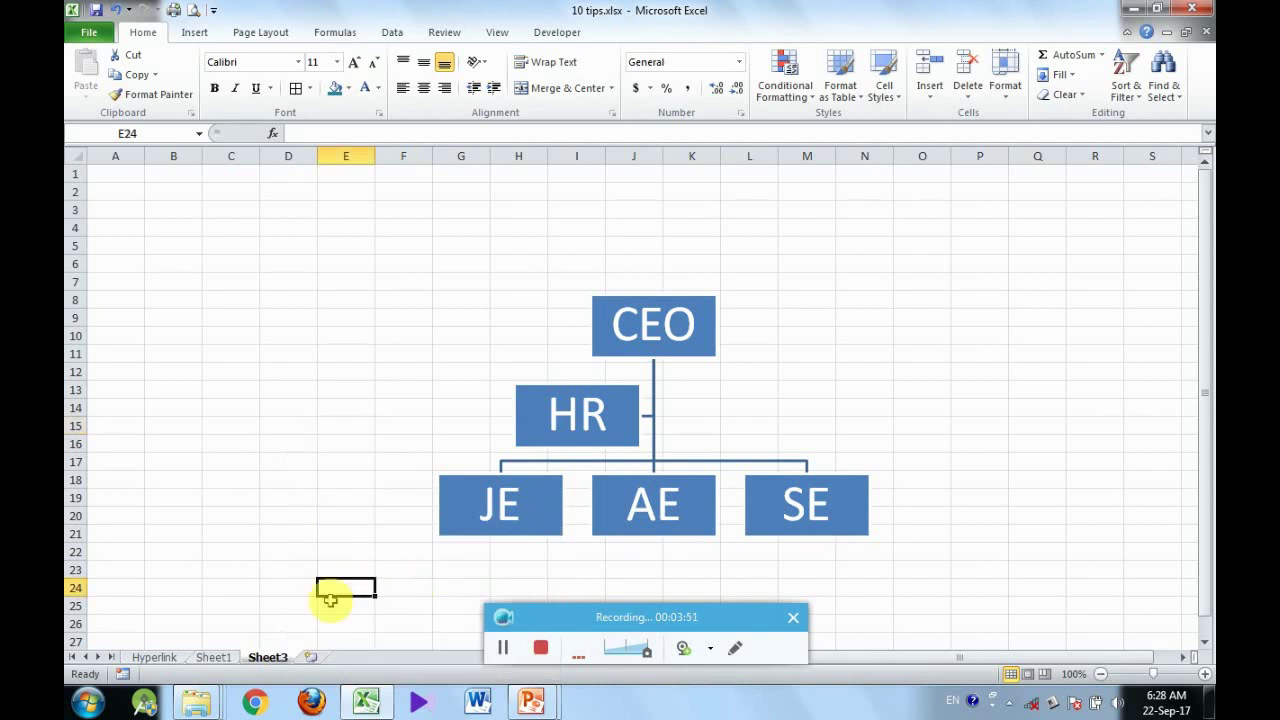
Give the Sheet1 tab a yellow tab colour.
click(226, 660)
right_click(232, 664)
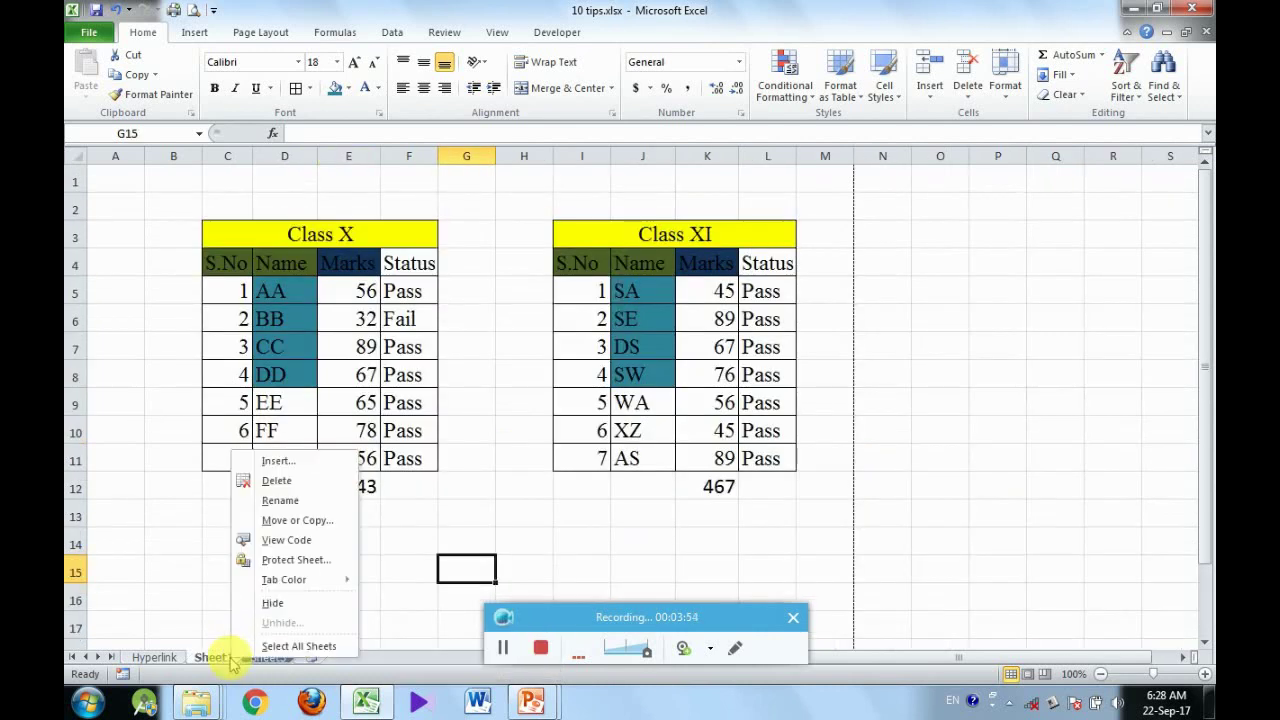
mouse_move(326, 587)
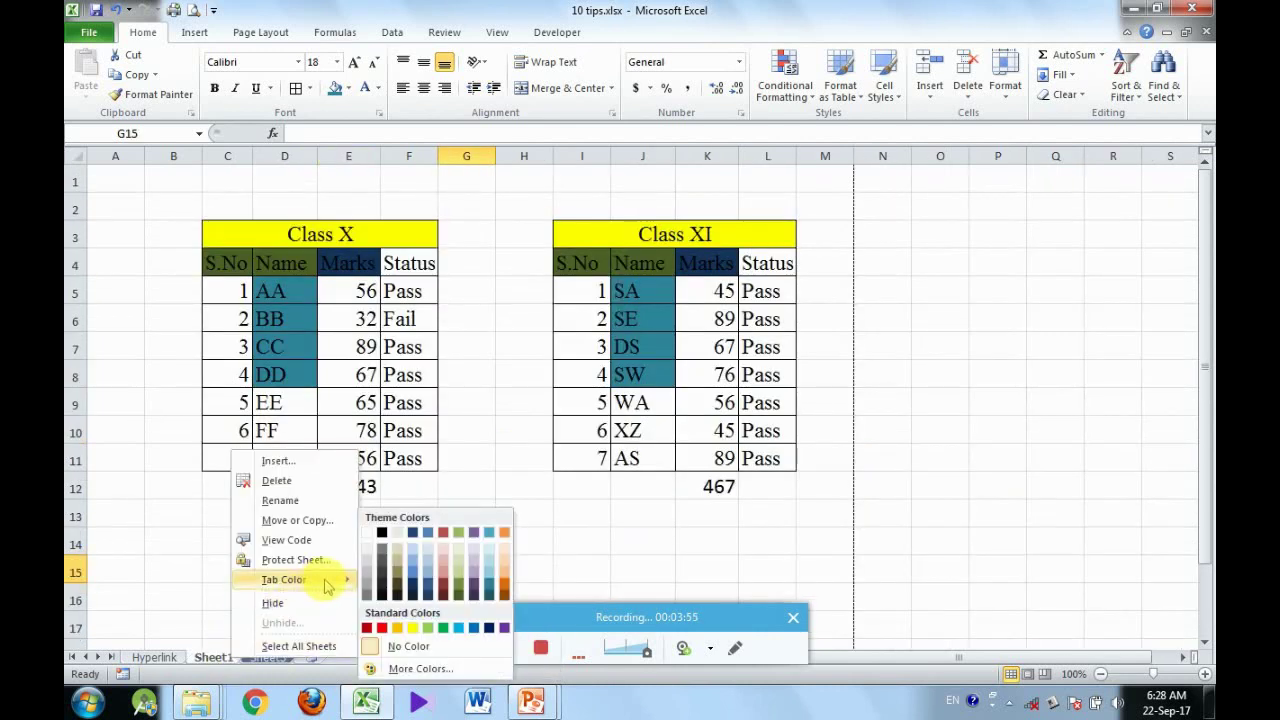
click(420, 628)
Look through the Hyperlink and Sheet3 tabs, ending back on Sheet1.
click(284, 600)
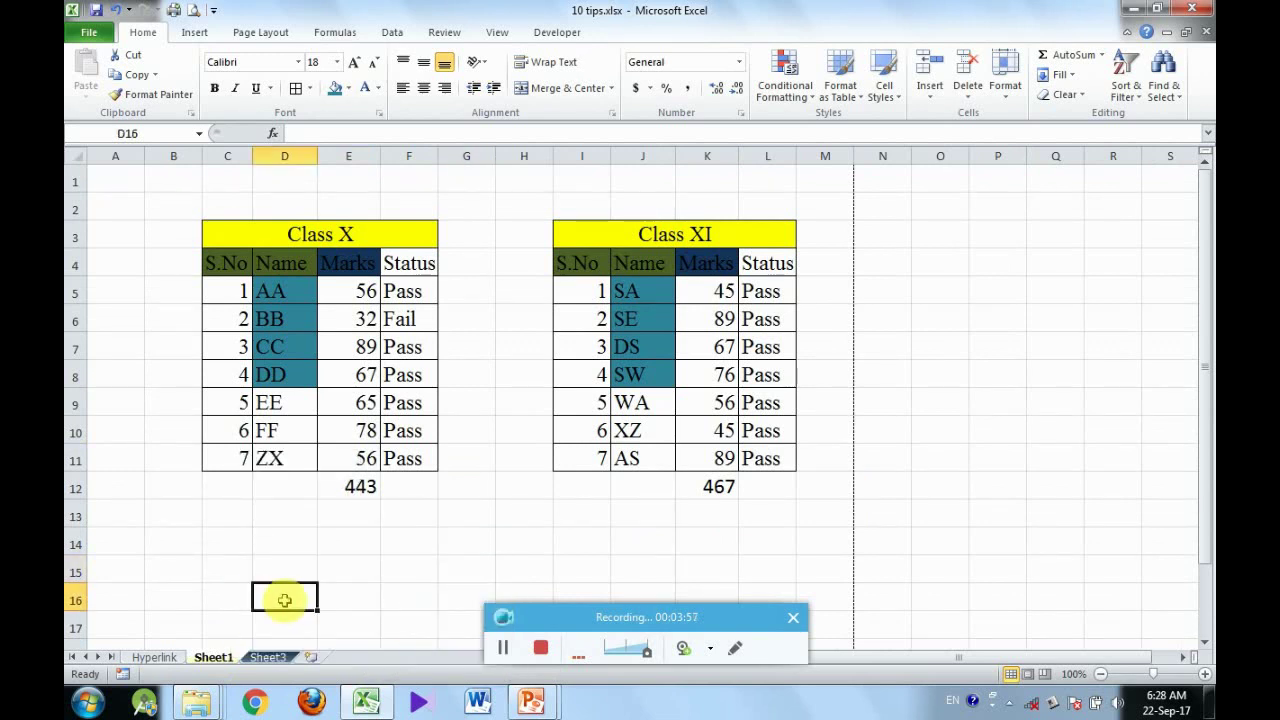
click(172, 660)
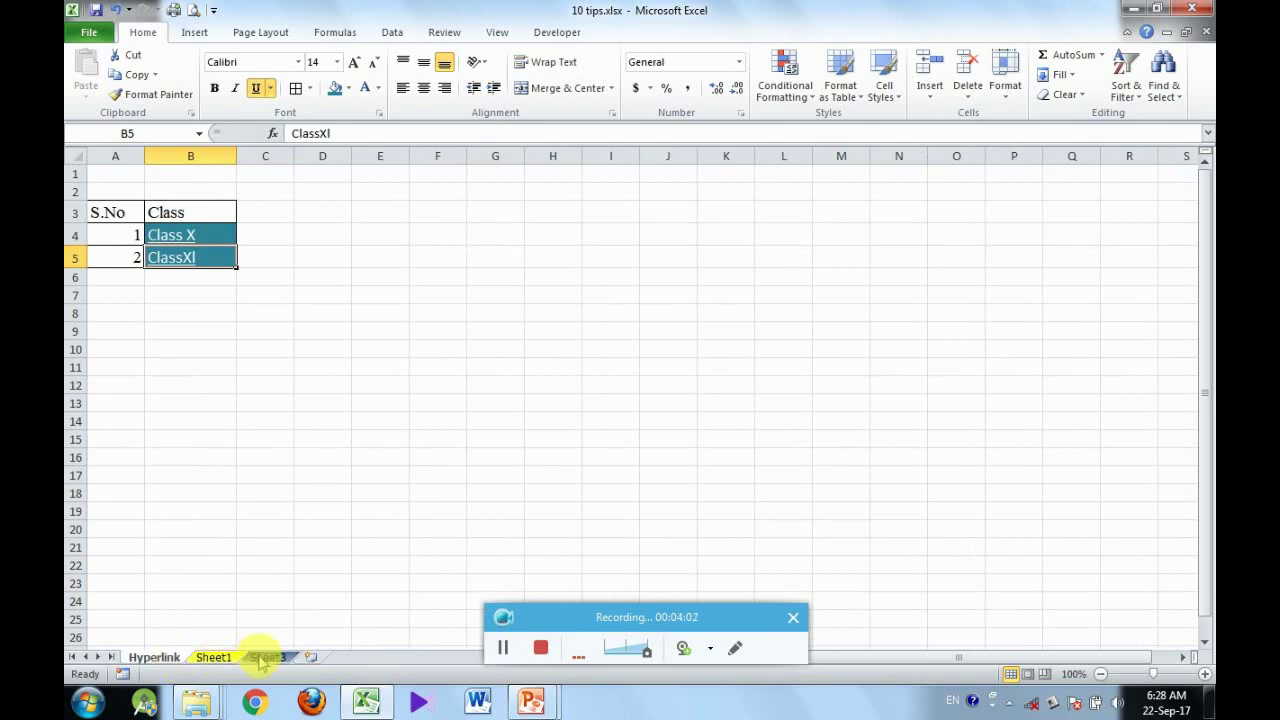
click(264, 660)
click(213, 660)
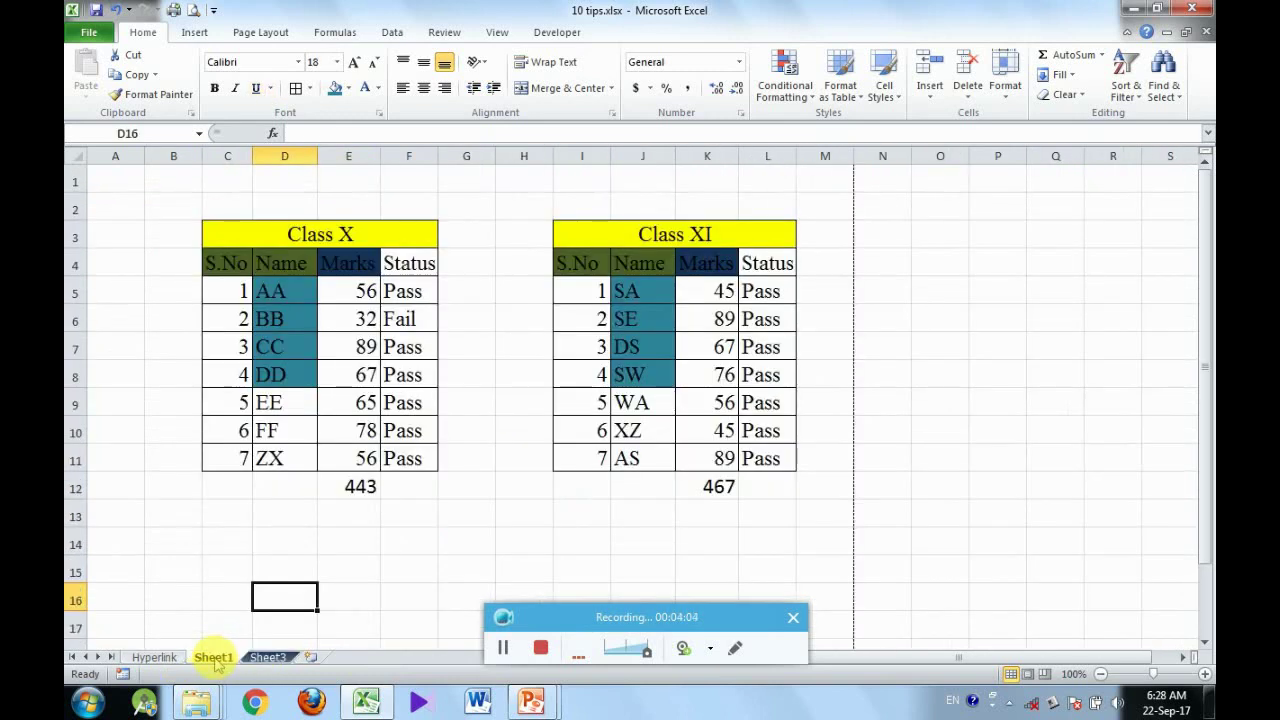
Freeze panes at cell D5 so rows 1–4 and columns A–C stay fixed.
click(289, 294)
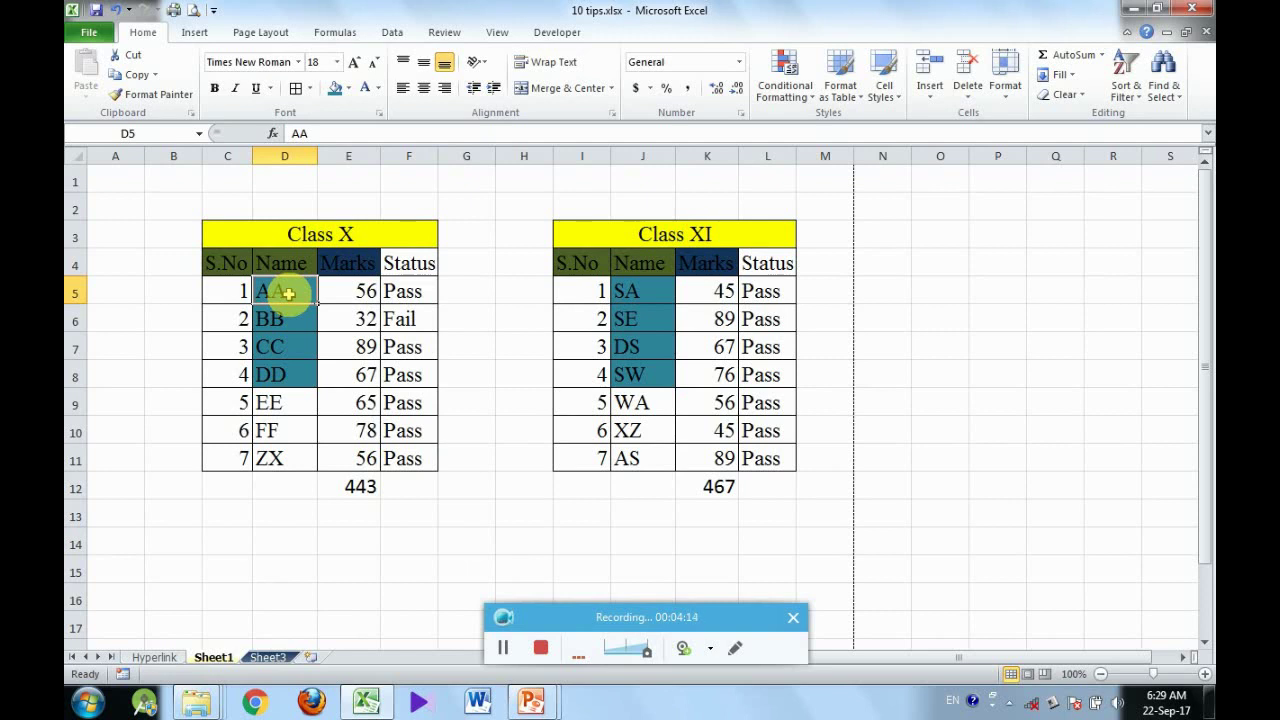
click(510, 33)
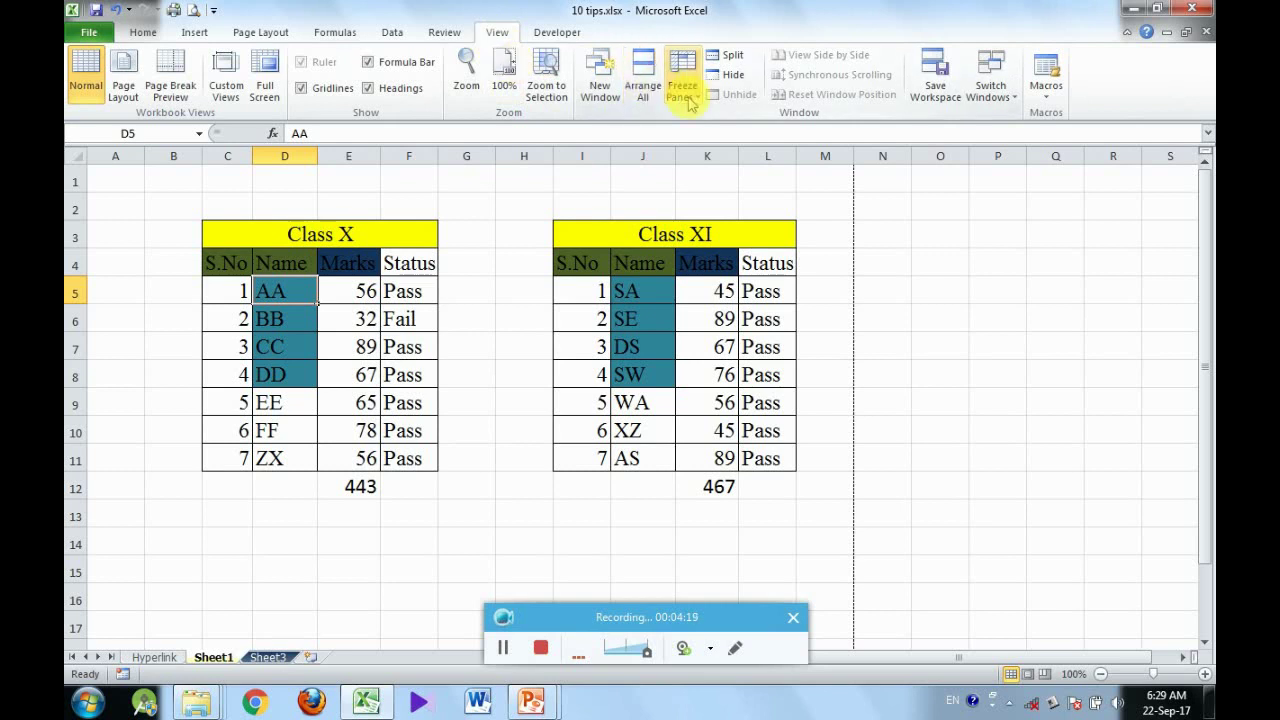
click(688, 100)
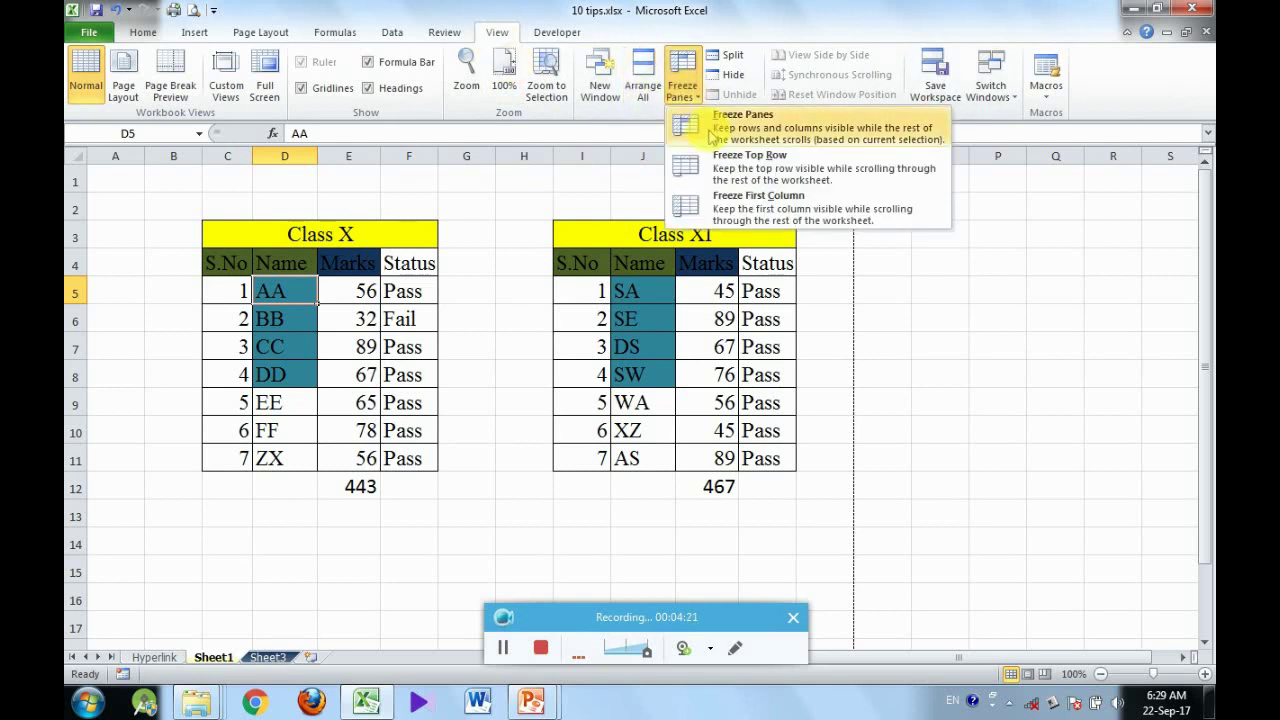
click(711, 137)
Scroll up and down the class tables to check the frozen headers stay visible.
key(Down)
key(Down)
key(Down)
key(Down)
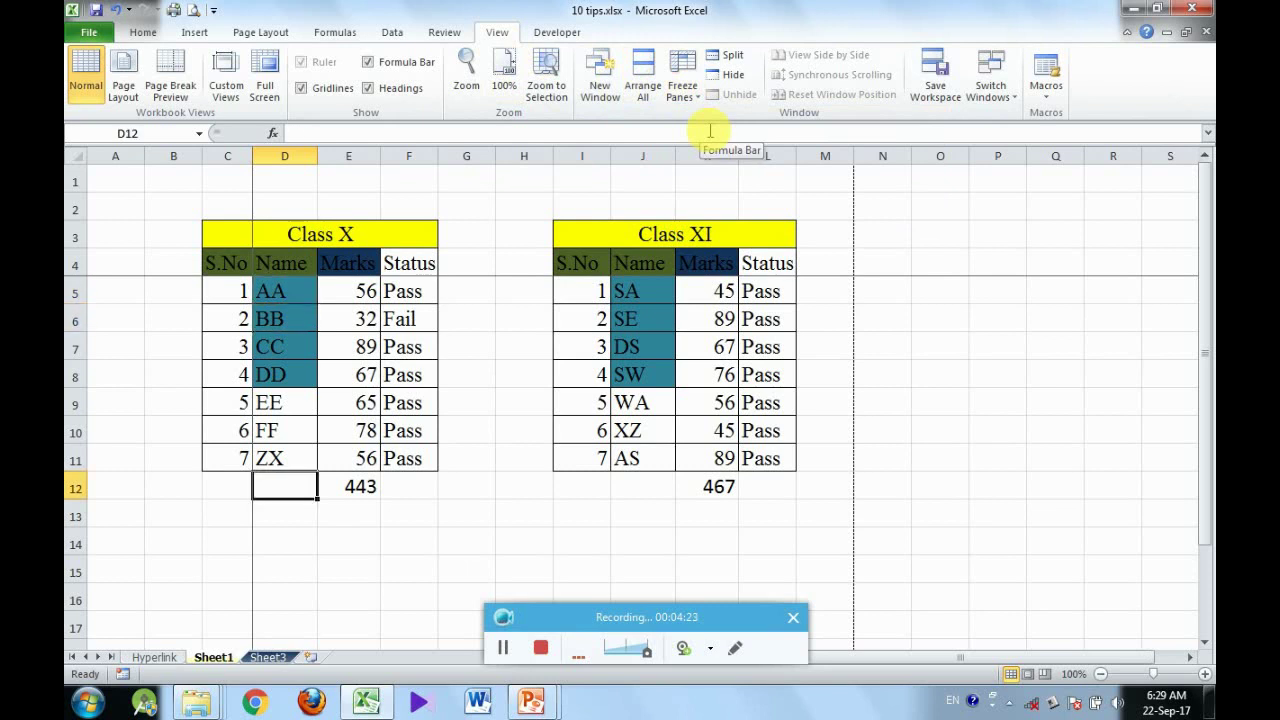
key(Down)
key(Down)
key(Down)
key(Down)
key(Up)
key(Up)
key(Up)
key(Up)
key(Up)
key(Up)
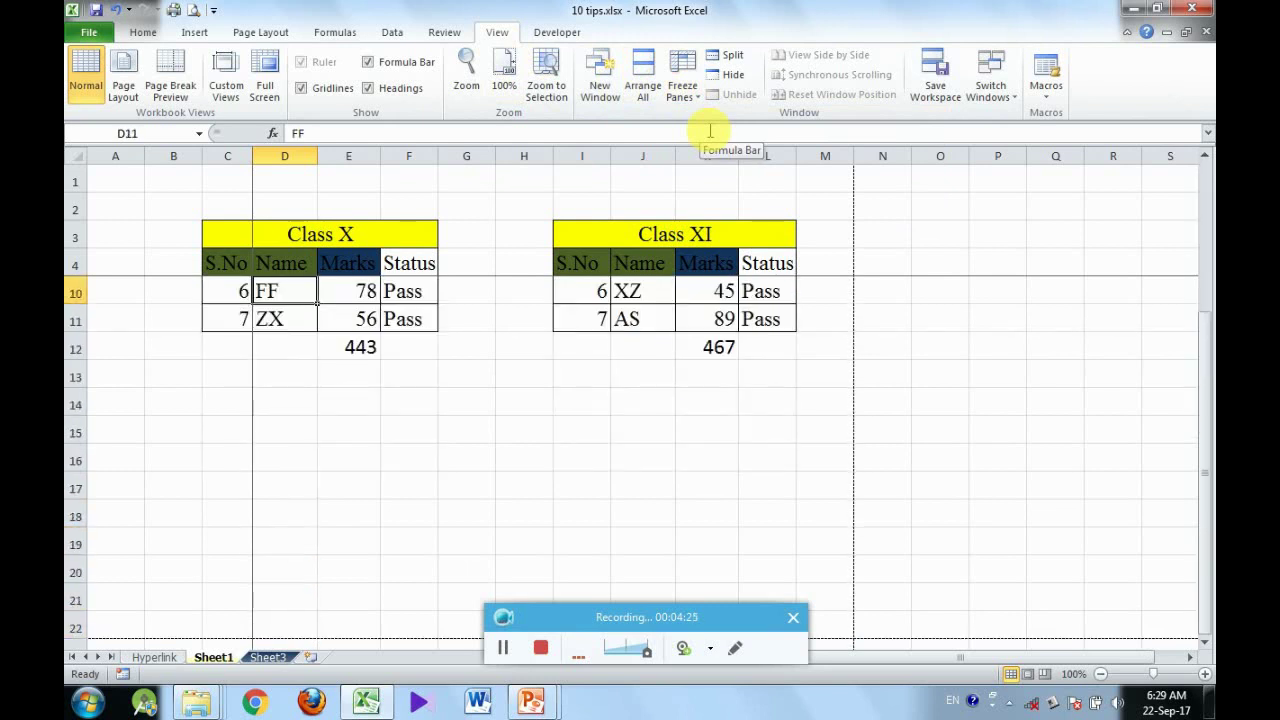
key(Up)
key(Up)
key(Up)
key(Up)
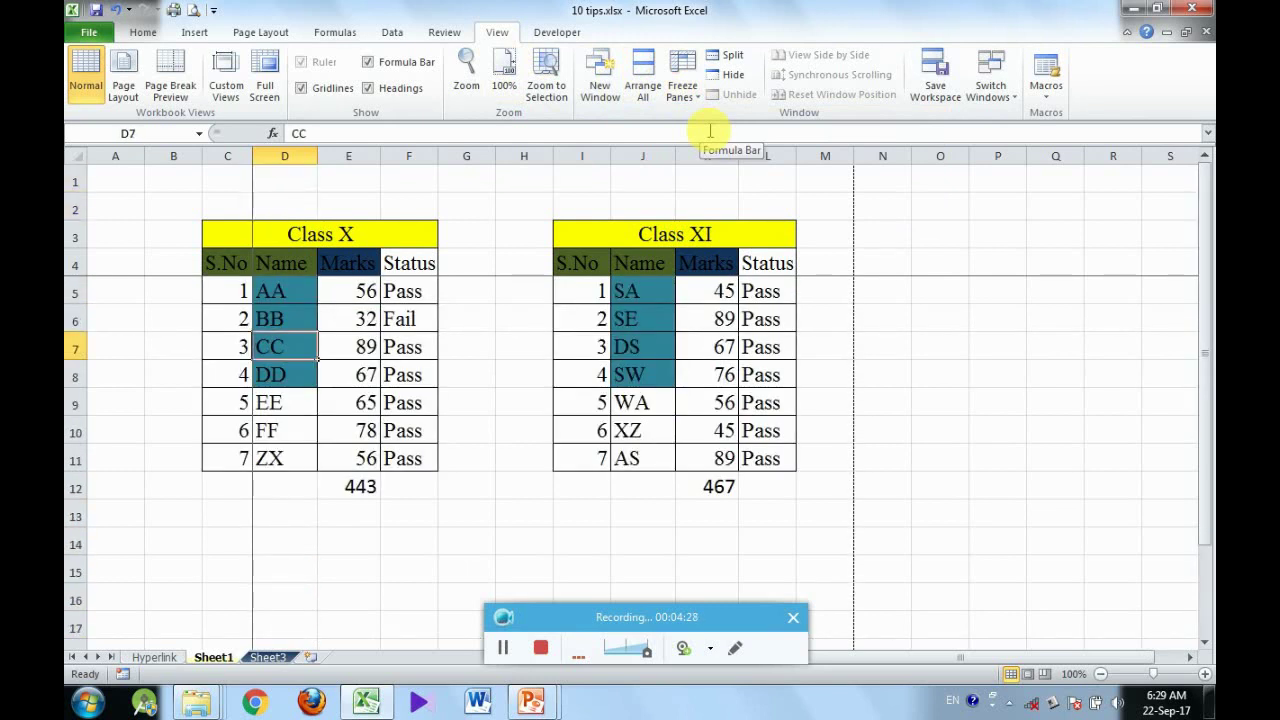
key(Down)
key(Down)
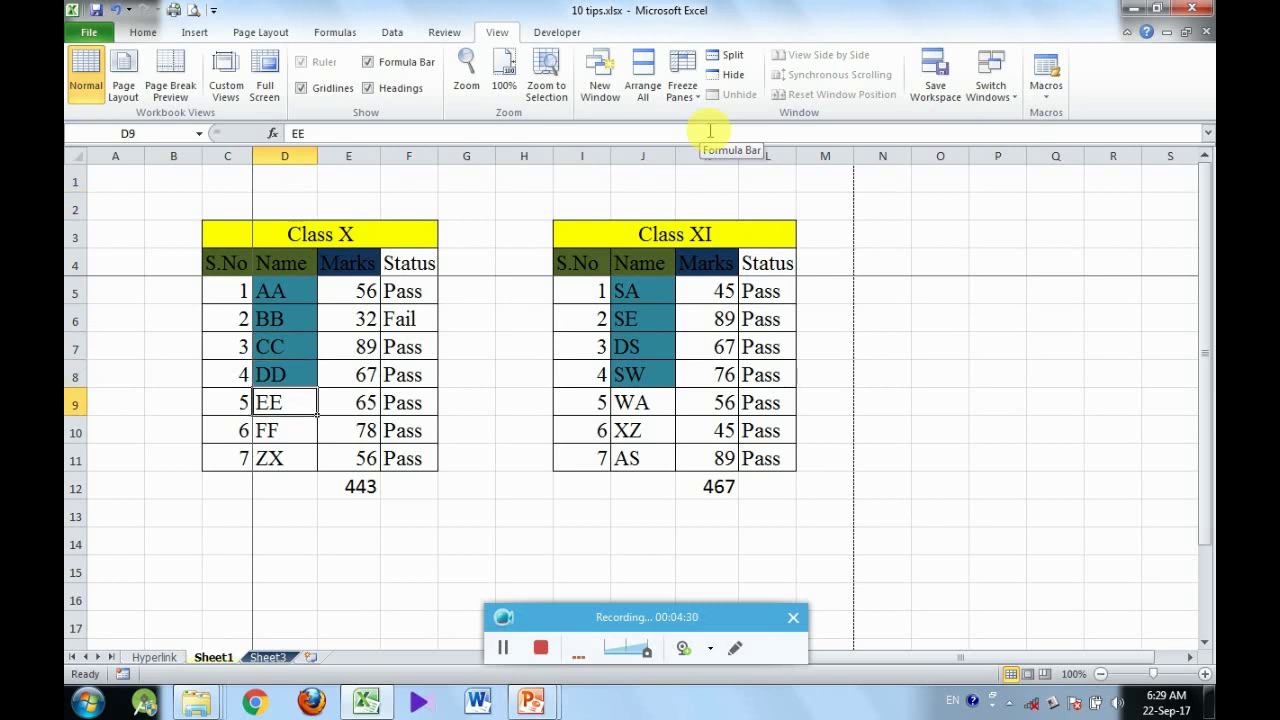
key(Down)
key(Down)
key(Down)
key(Down)
key(Down)
key(Down)
key(Down)
key(Up)
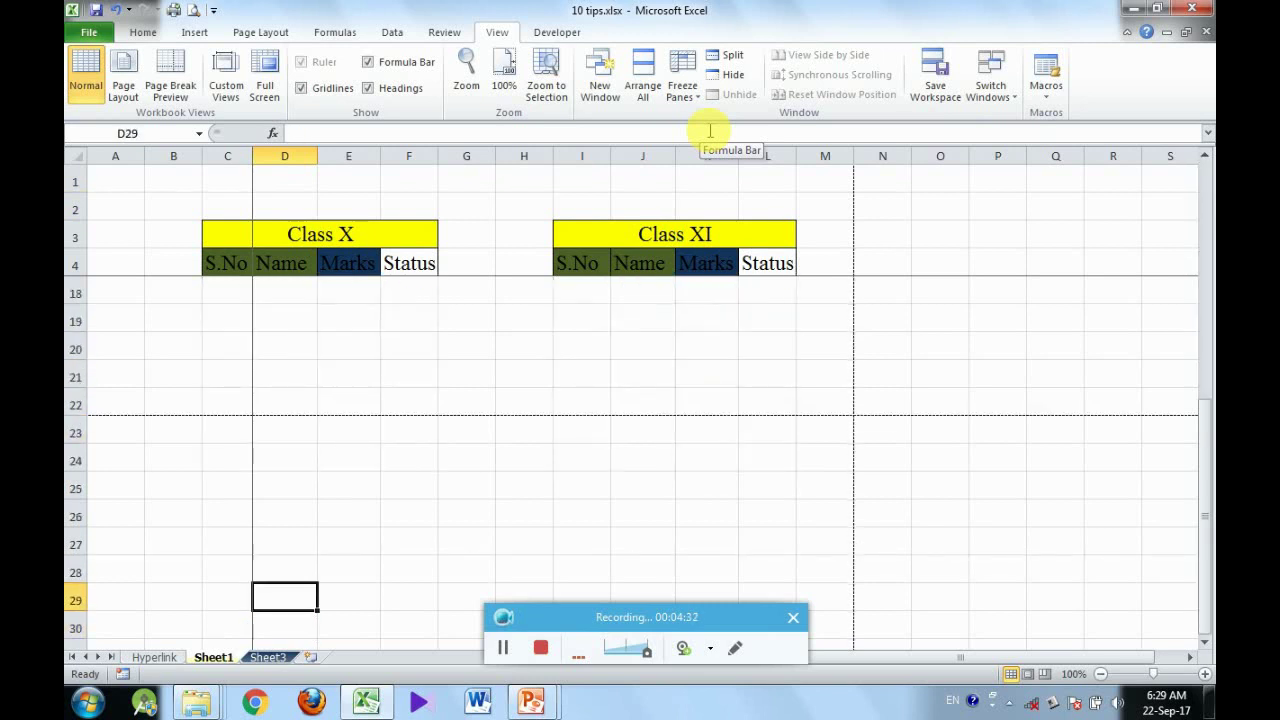
key(Up)
key(Up)
key(Up)
key(Up)
key(Up)
key(Up)
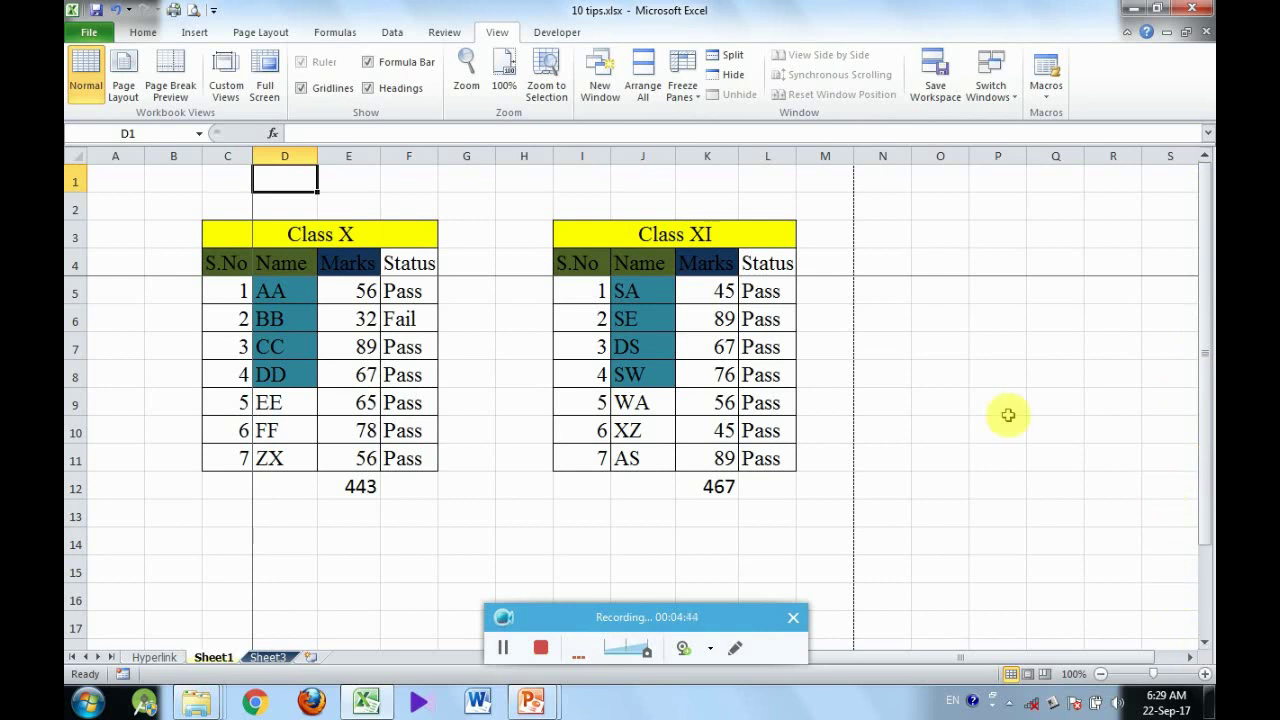
click(486, 495)
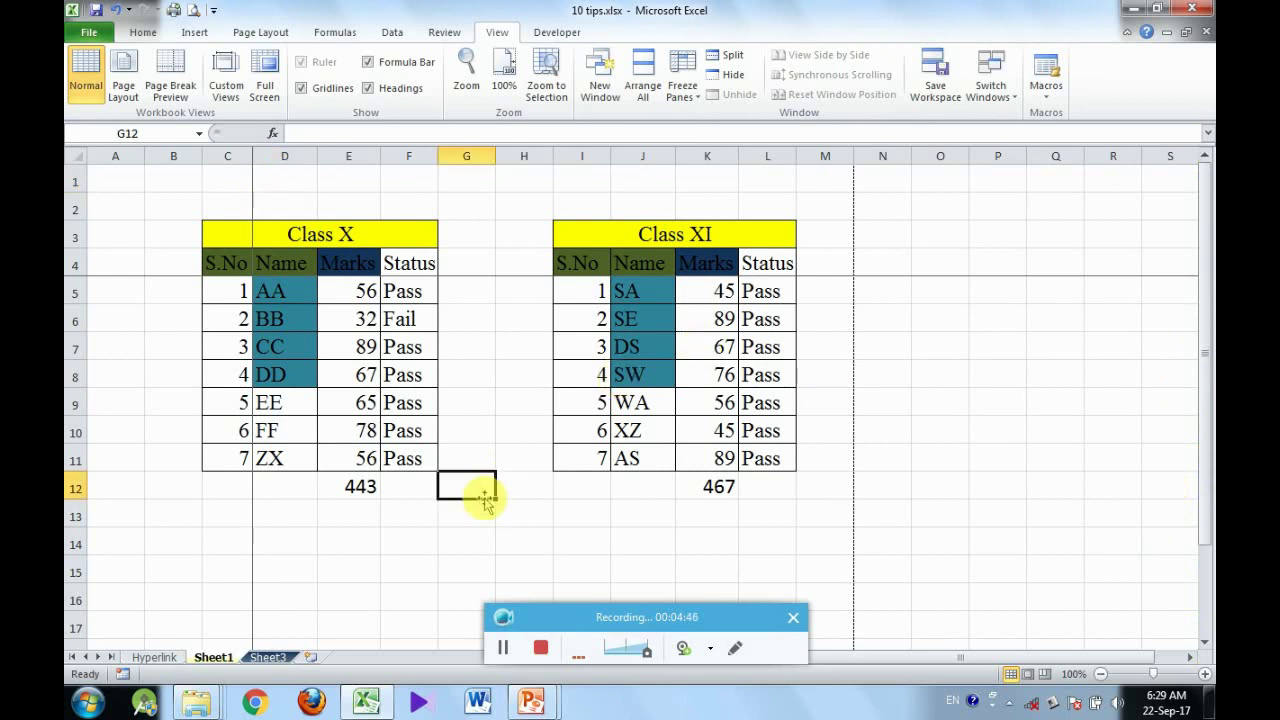
click(141, 36)
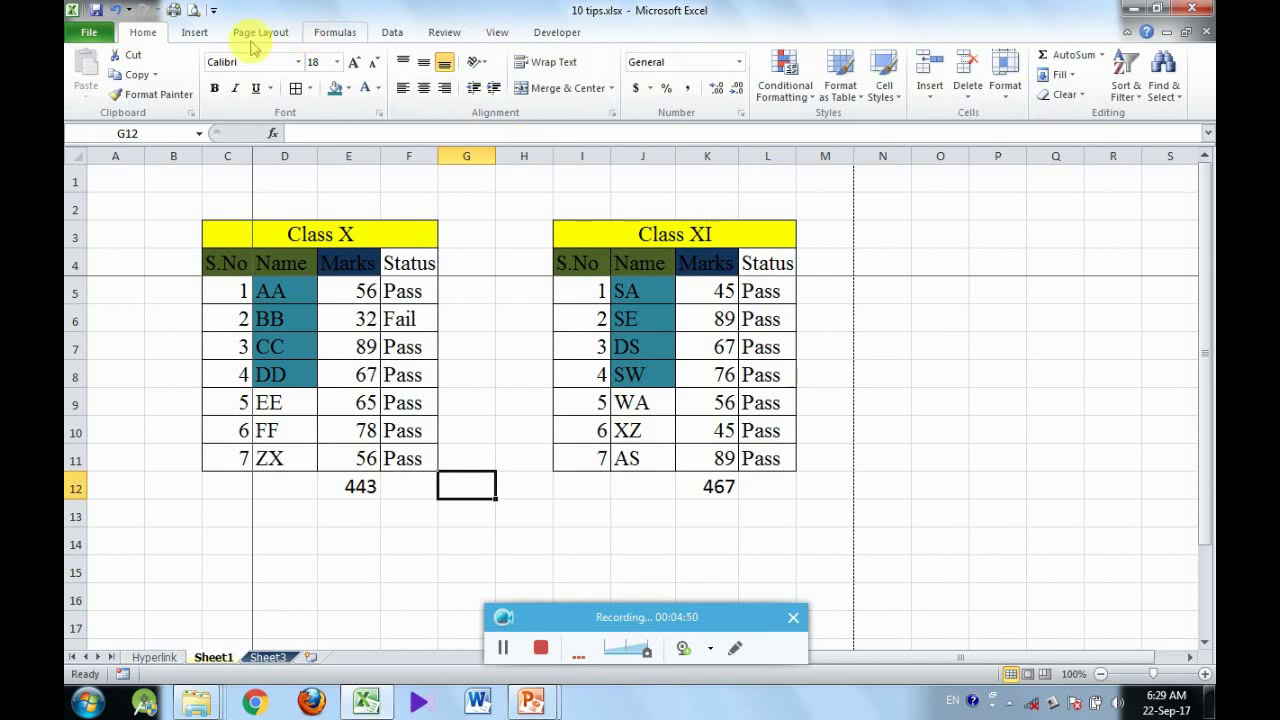
click(197, 38)
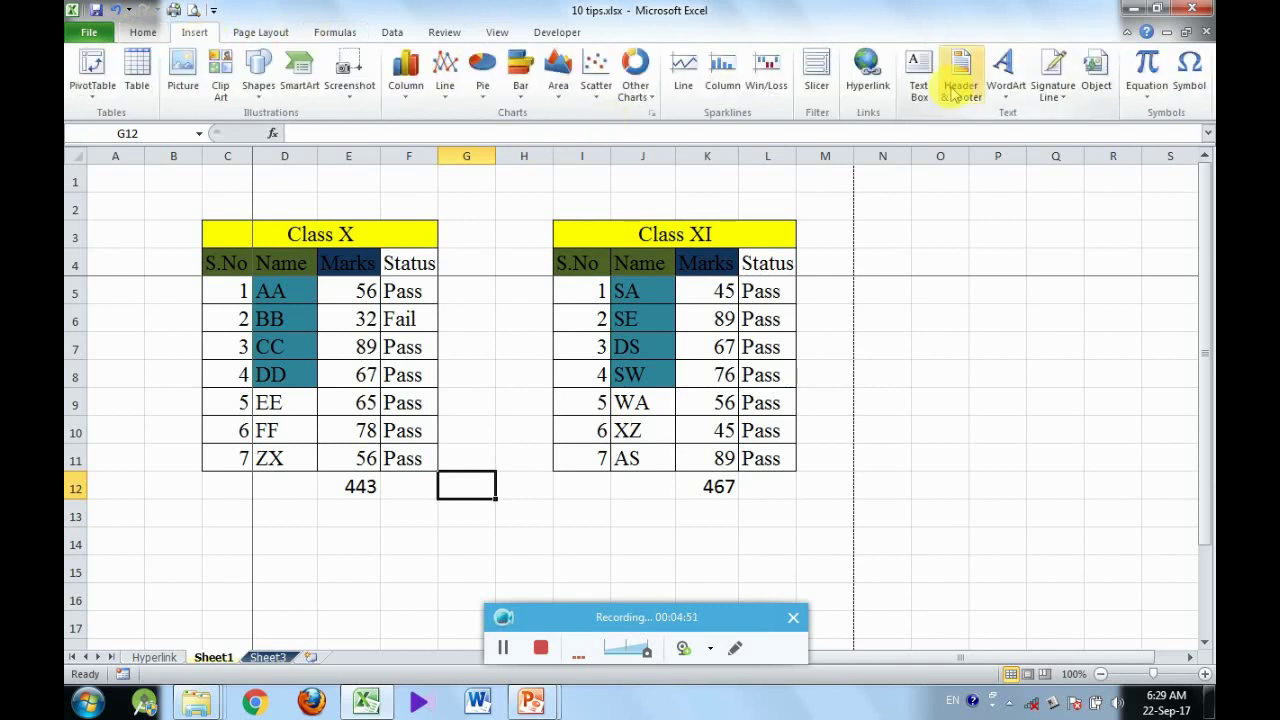
click(1187, 75)
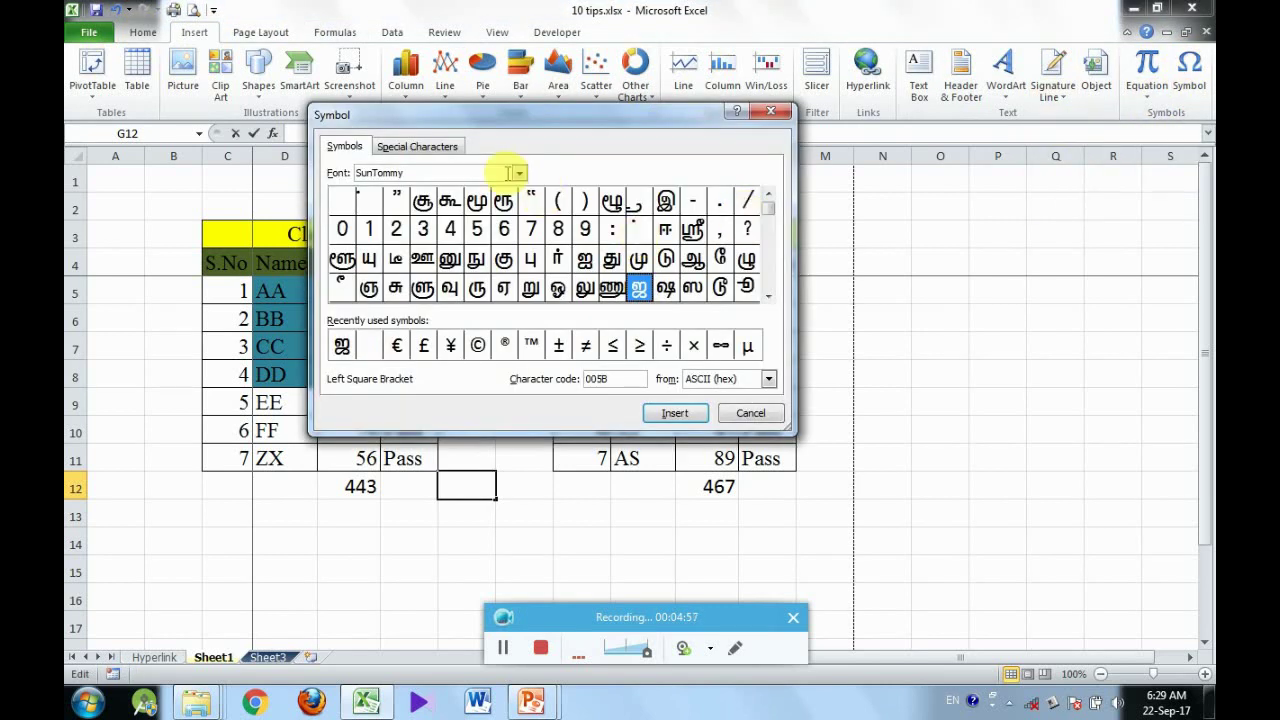
click(520, 173)
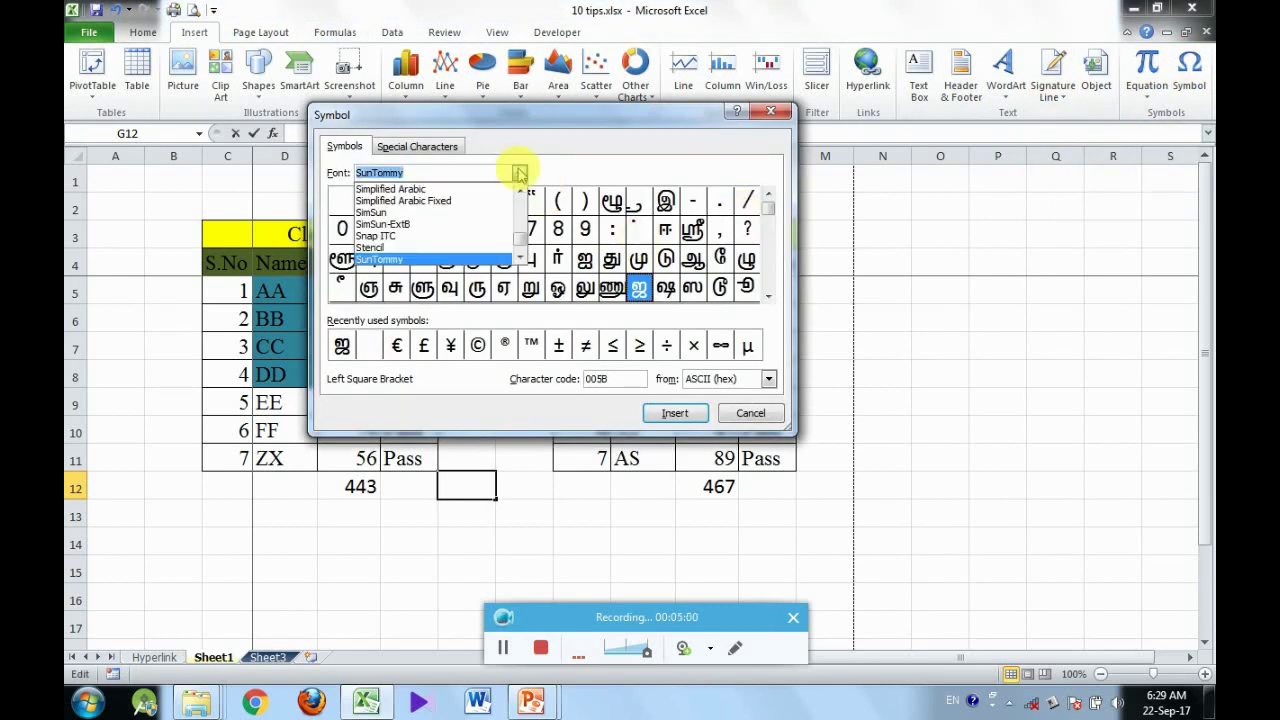
text(t)
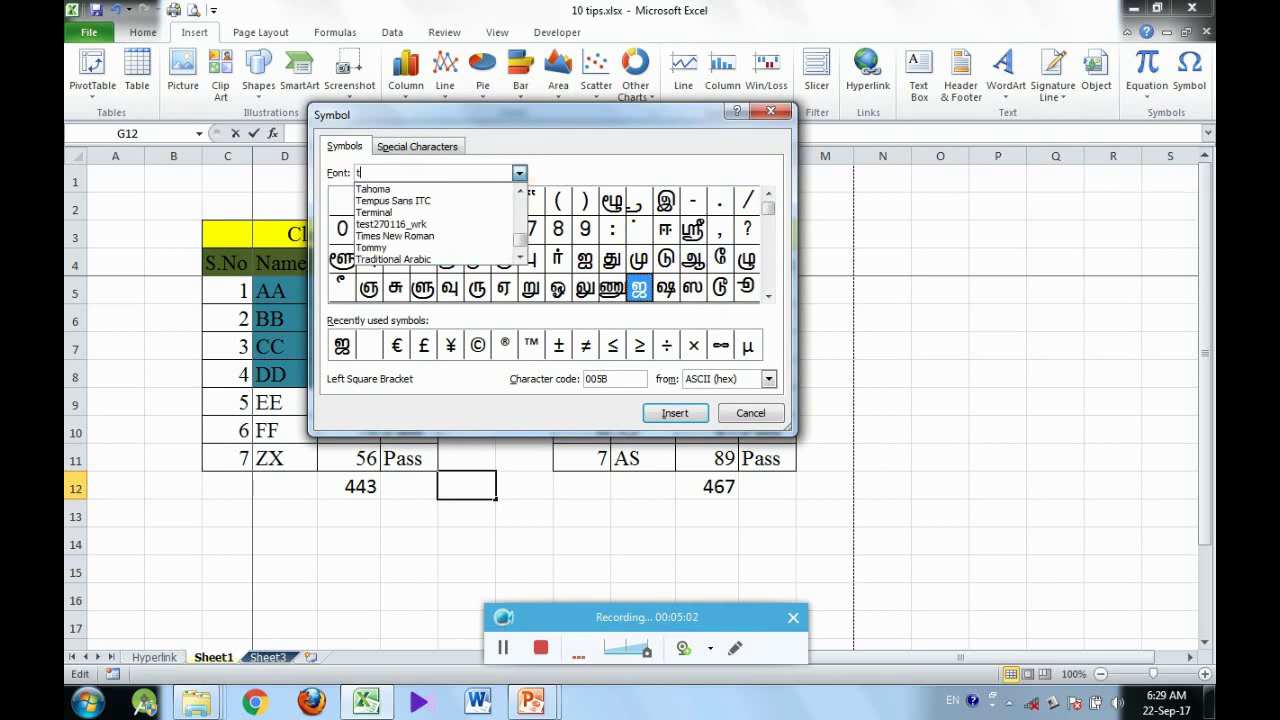
text(im)
click(415, 191)
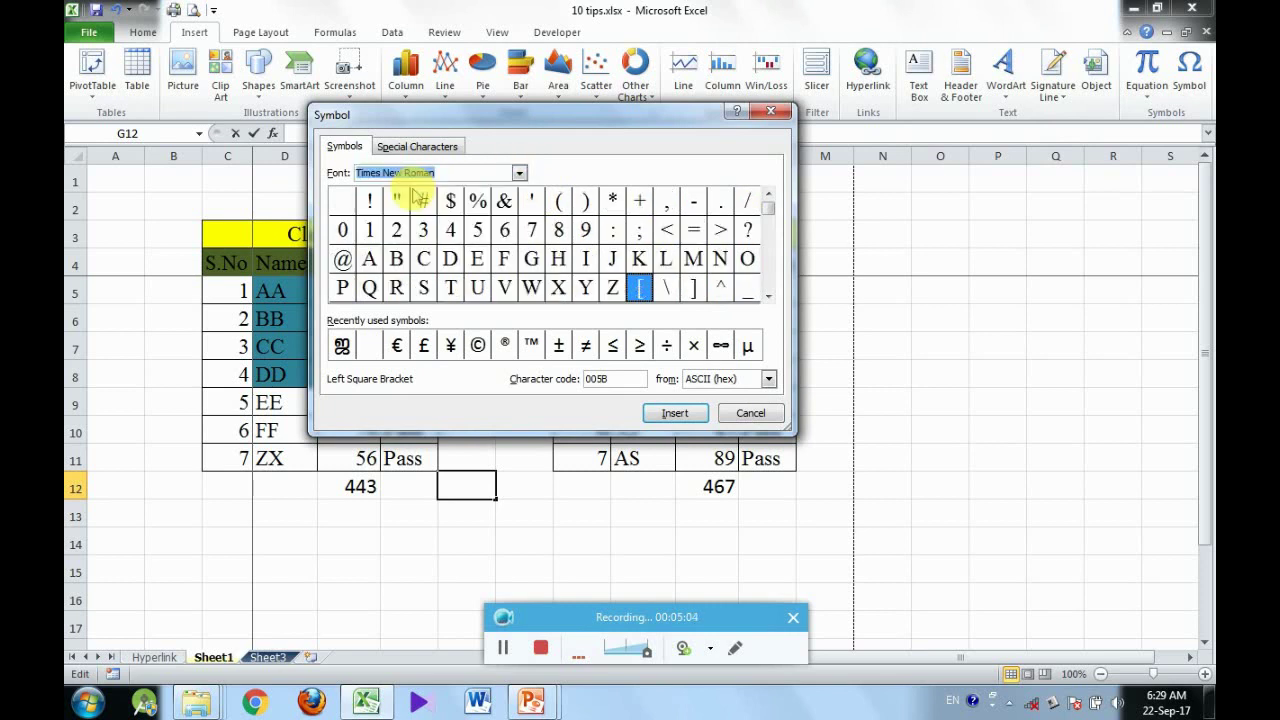
click(342, 259)
click(768, 298)
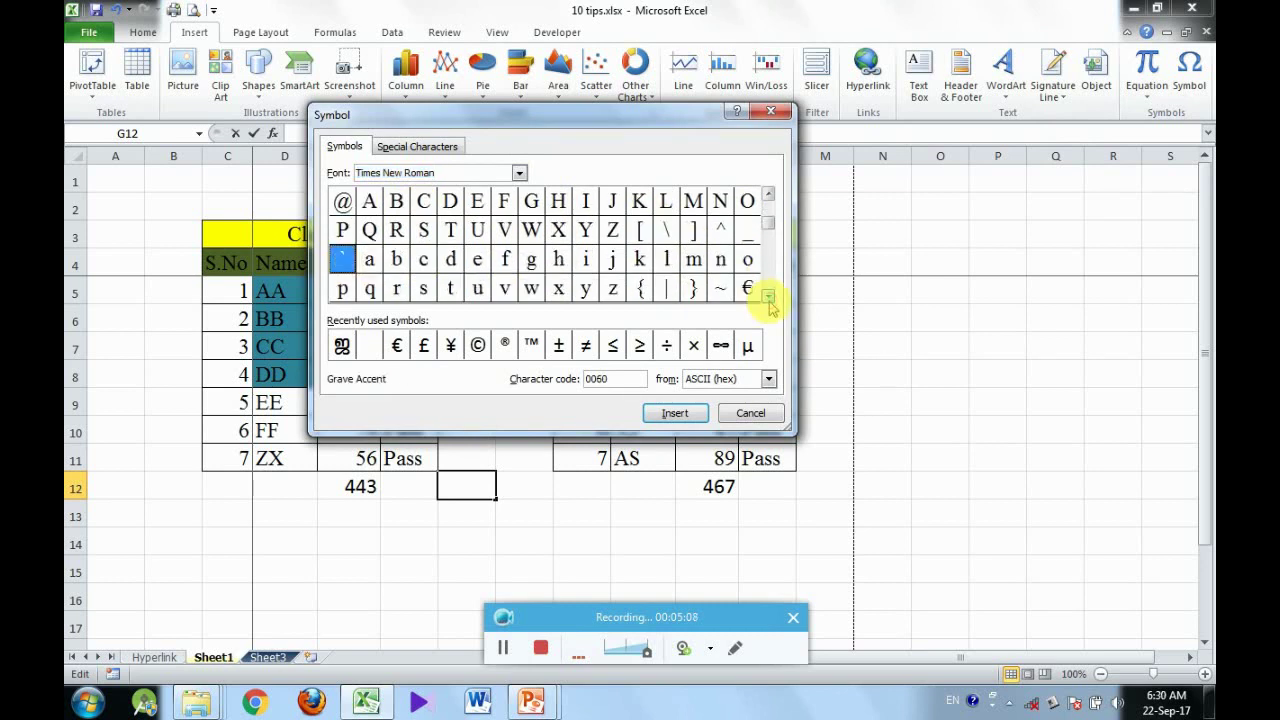
click(768, 298)
click(768, 298)
click(768, 298)
click(768, 298)
click(768, 298)
click(768, 298)
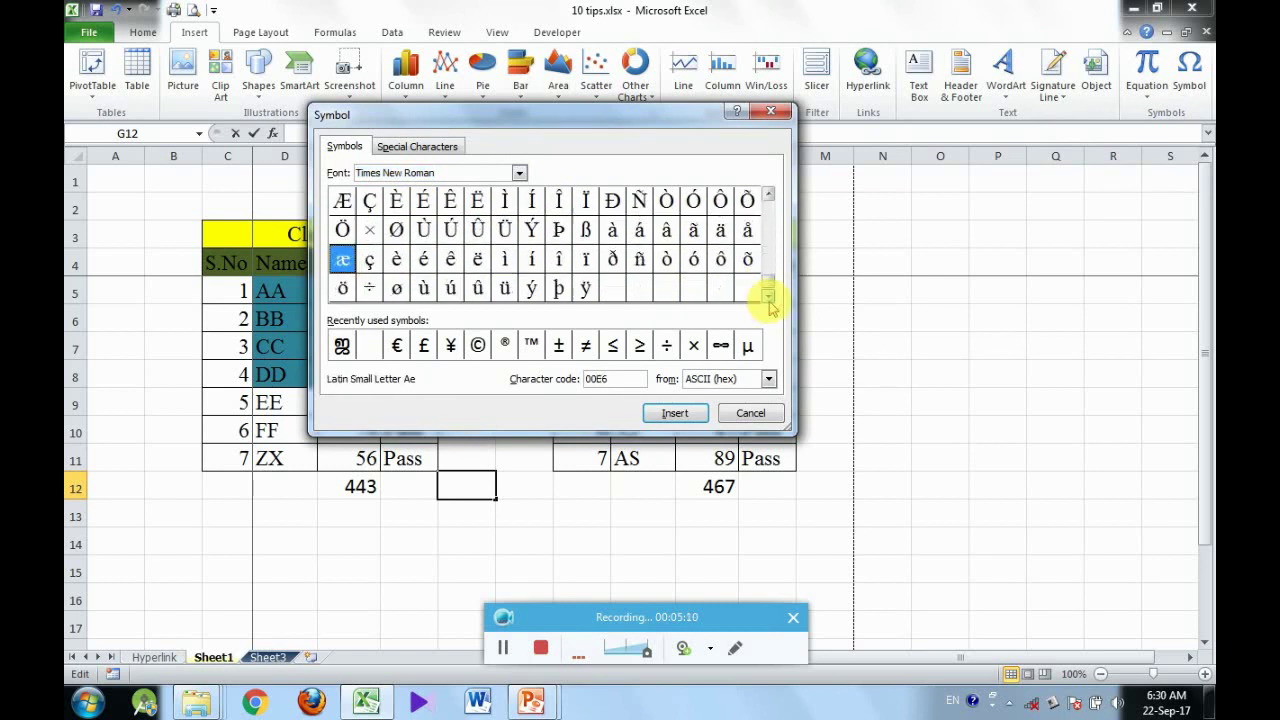
click(757, 418)
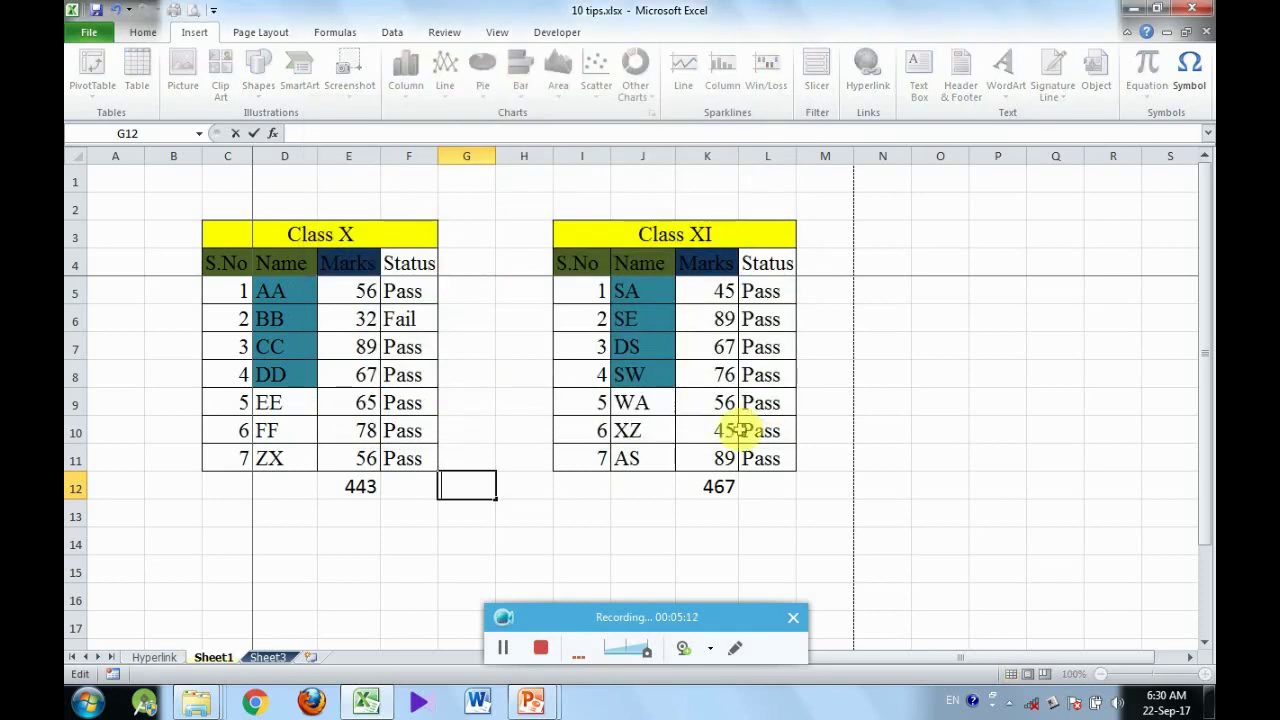
click(700, 462)
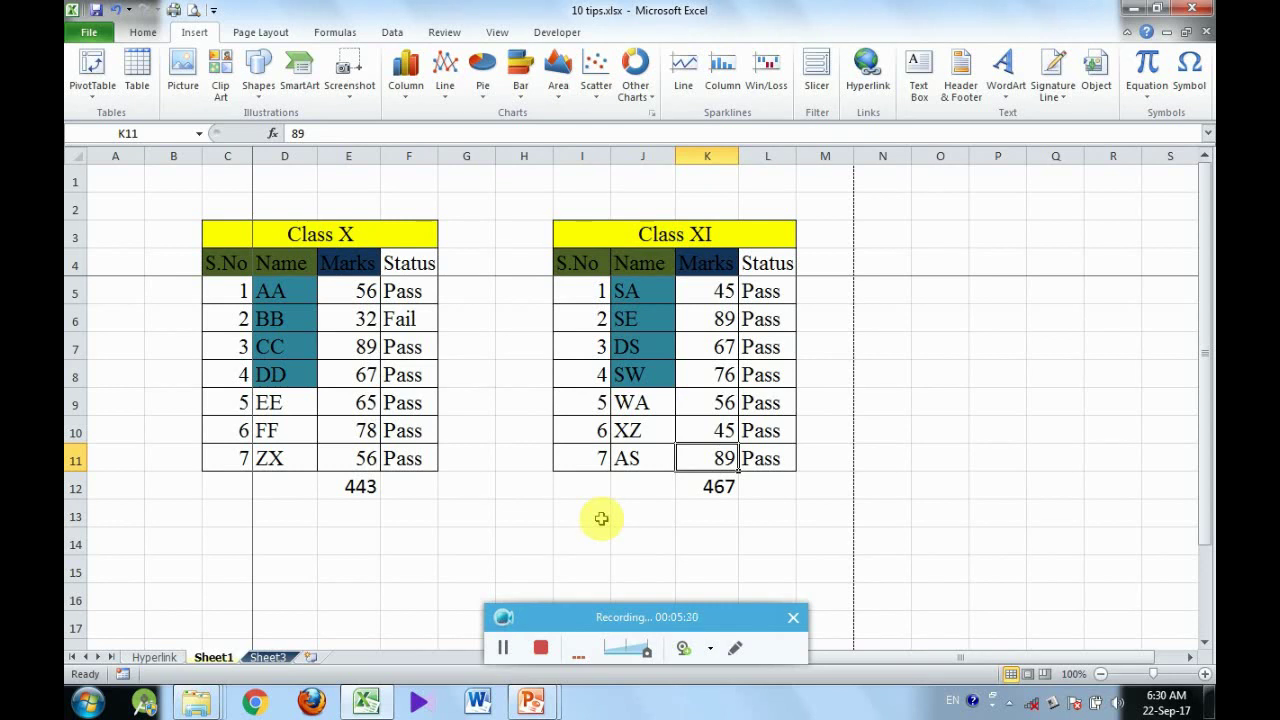
click(541, 650)
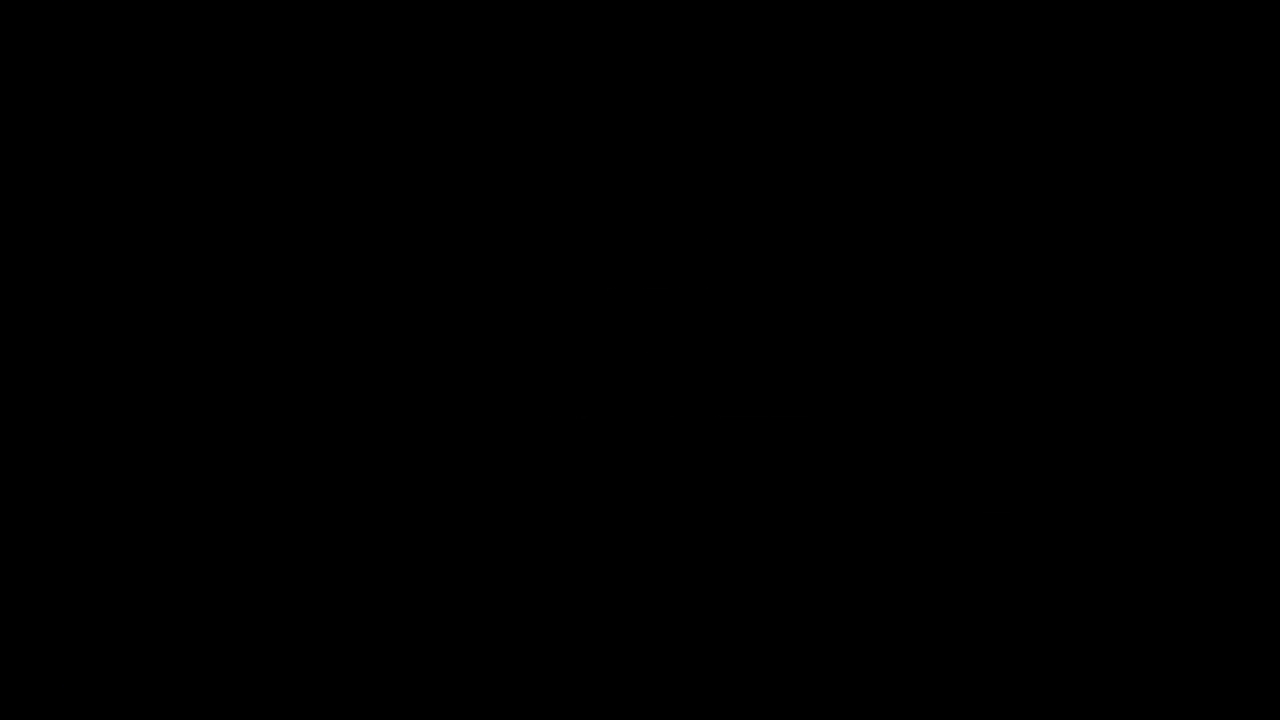